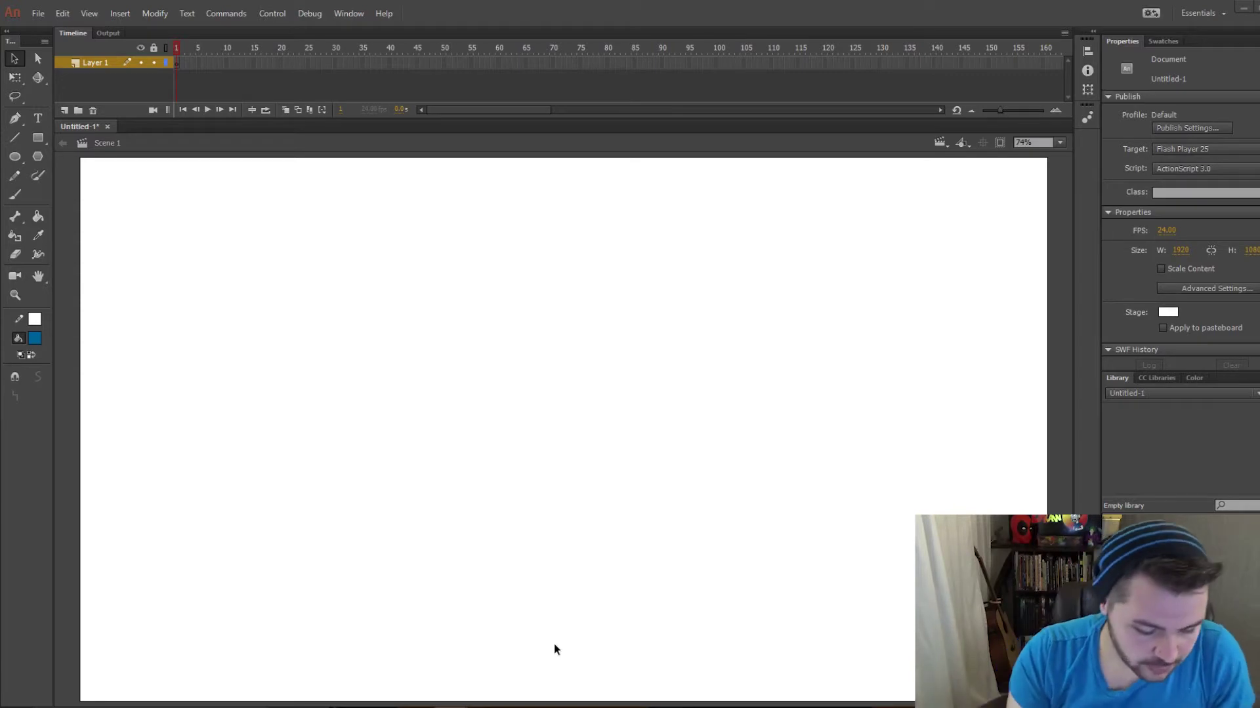
Paint a large solid blue circle near the stage's top-left on frame 1 with a size-20 brush.
left_click(15, 195)
left_click(38, 395)
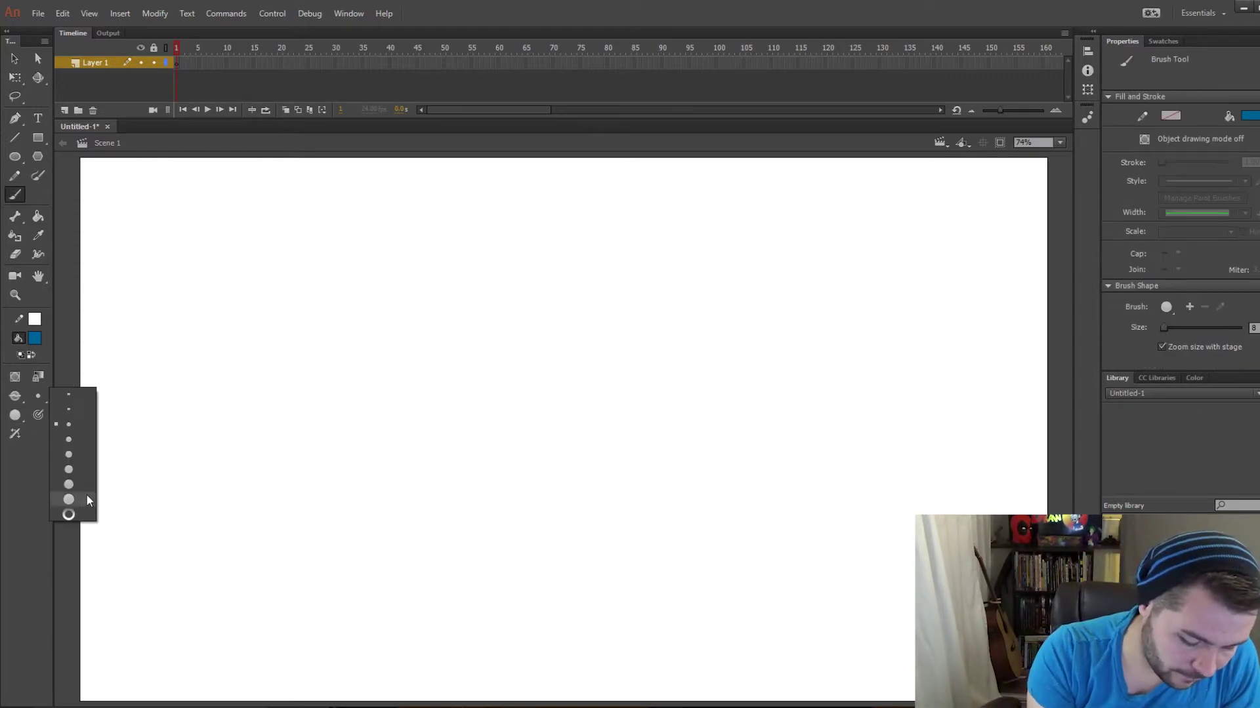
left_click(68, 499)
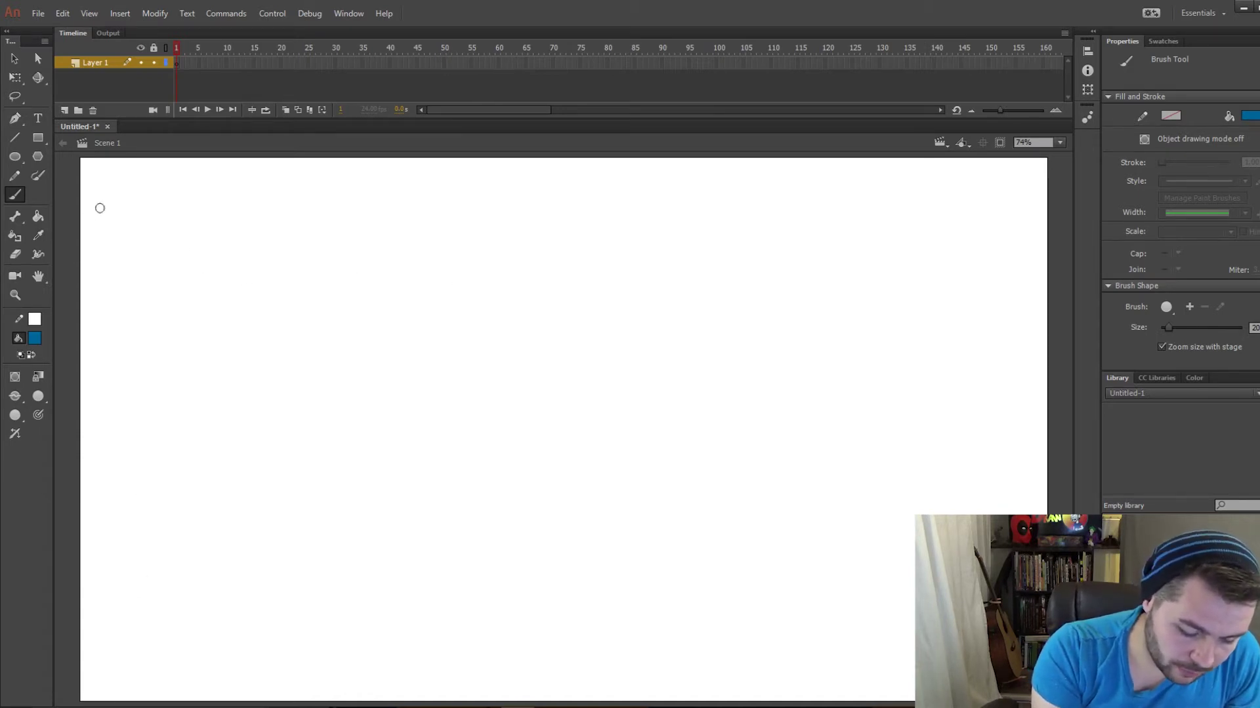
mouse_move(99, 207)
left_mouse_down()
mouse_move(83, 222)
mouse_move(91, 256)
mouse_move(132, 233)
mouse_move(109, 204)
mouse_move(102, 252)
mouse_move(116, 217)
mouse_move(112, 247)
left_mouse_up()
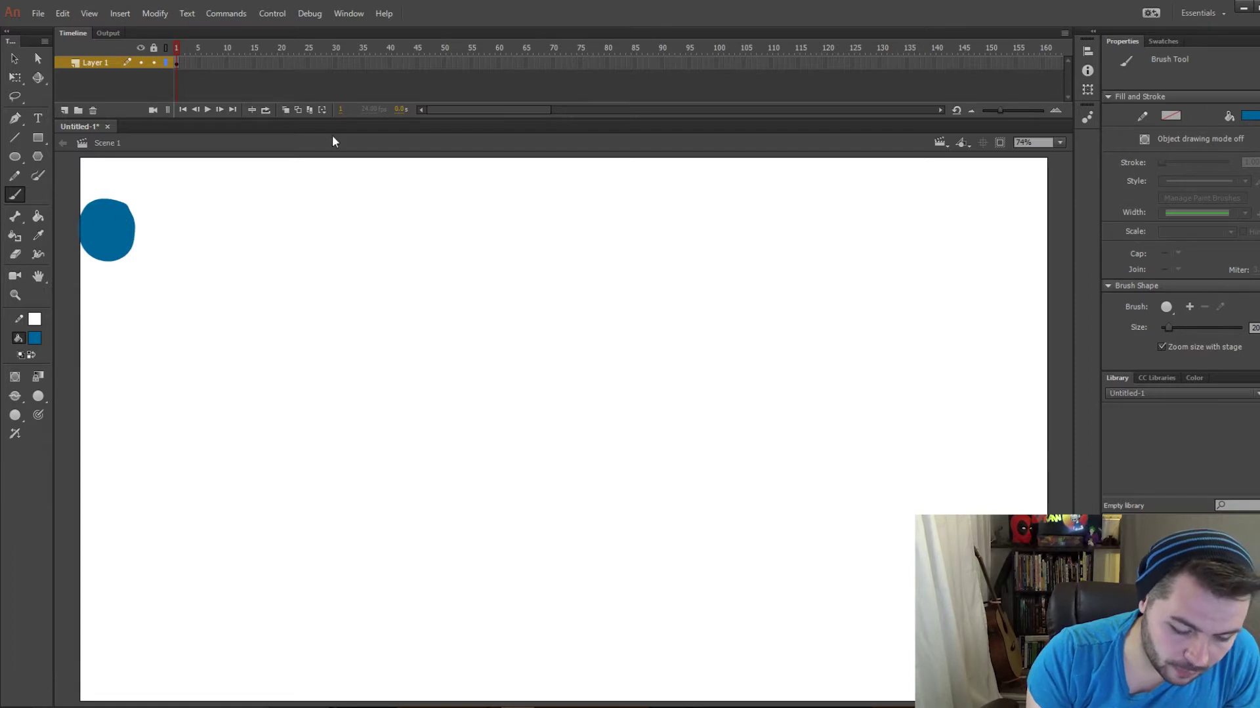
left_click(177, 50)
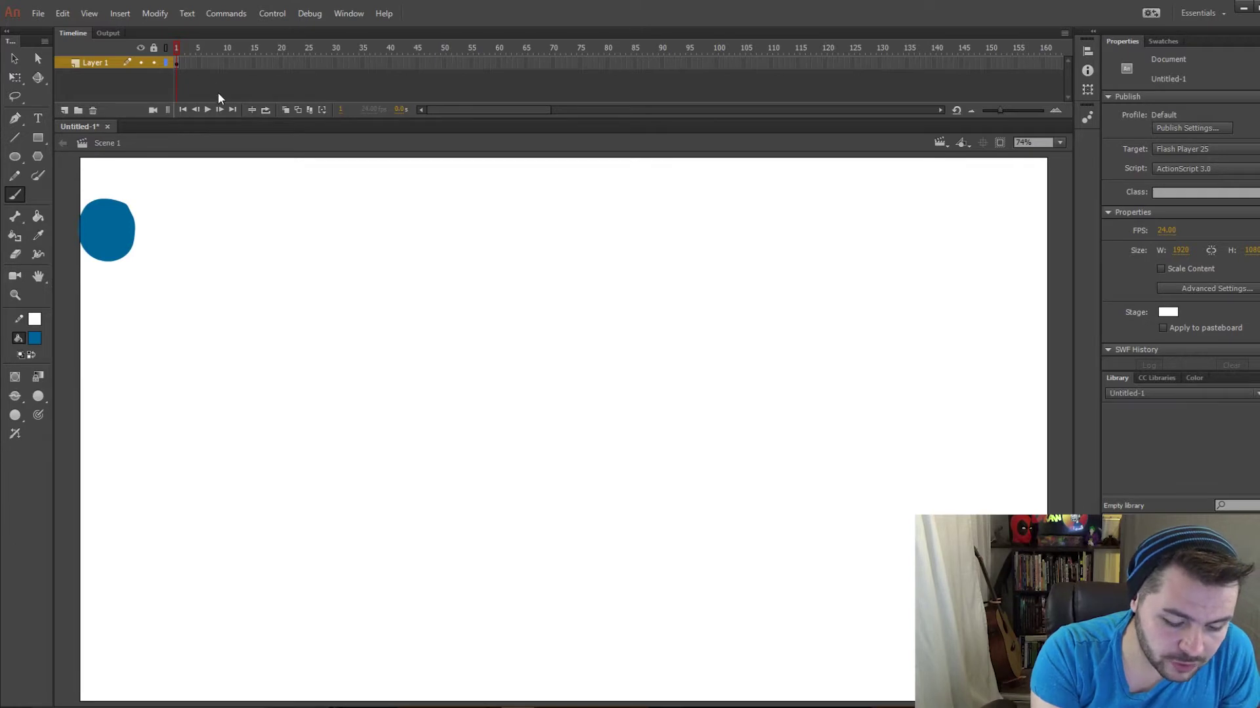
Insert a keyframe at frame 3 and move the copied circle down and to the right.
right_click(184, 62)
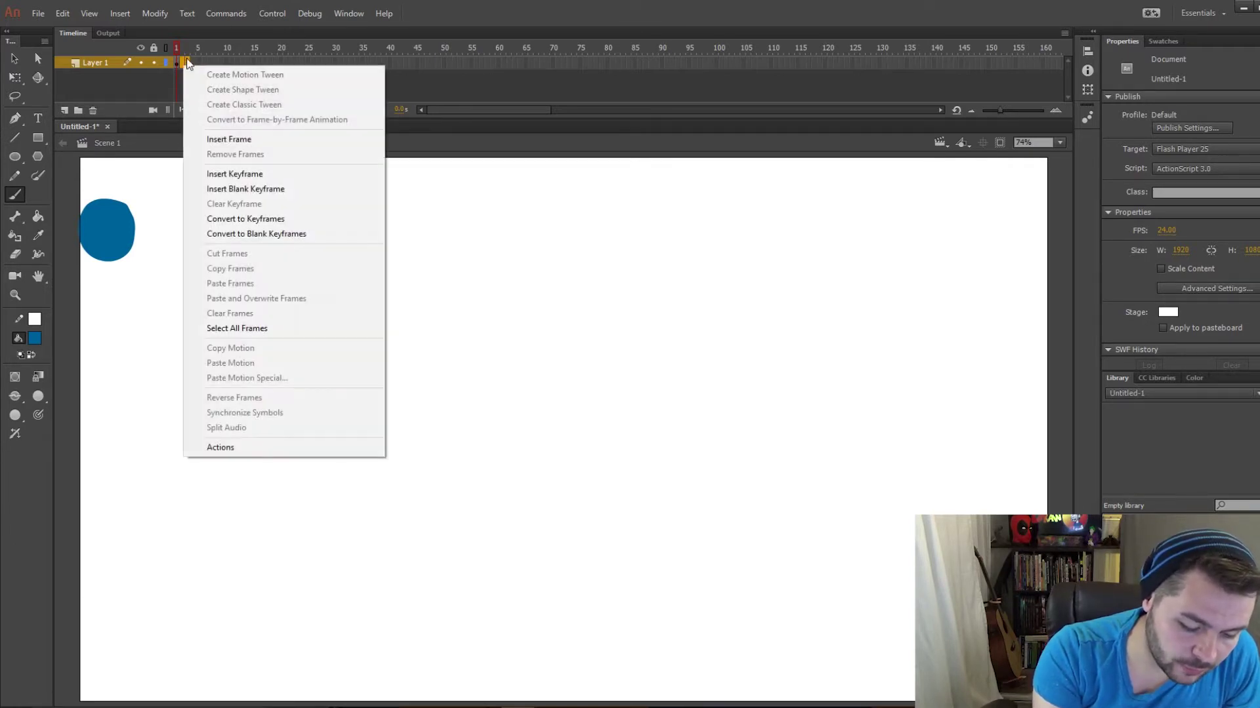
left_click(262, 174)
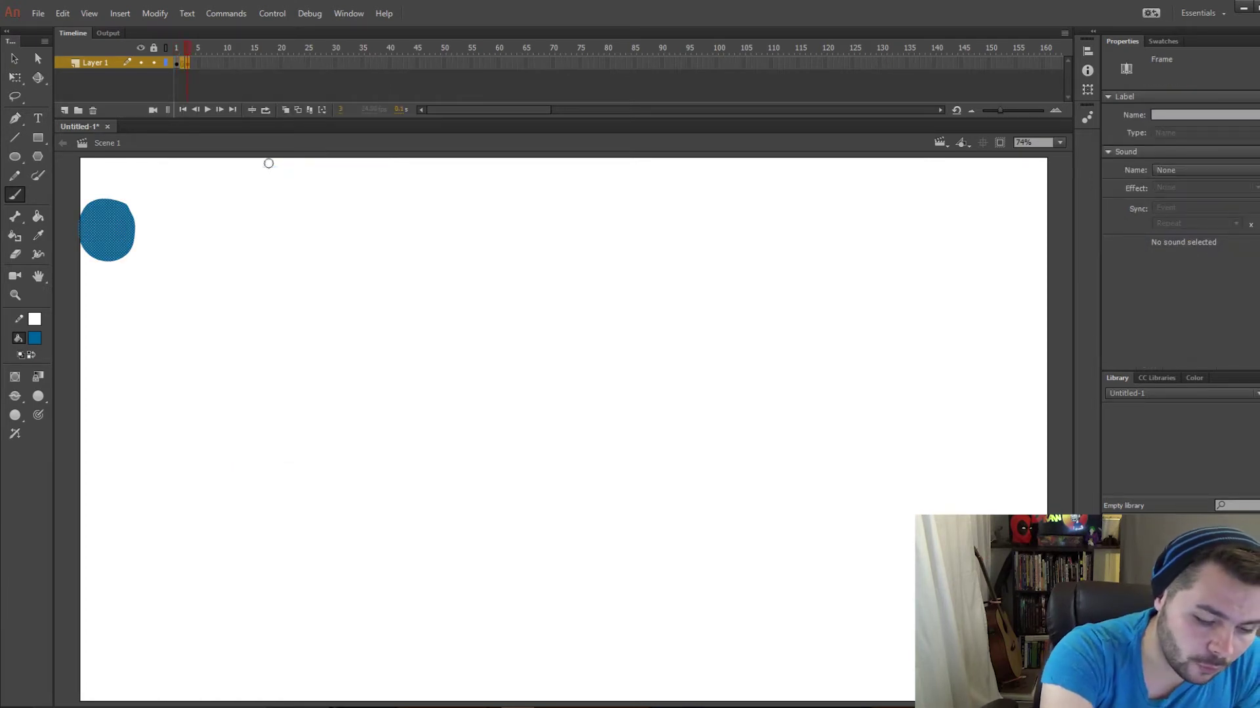
left_click(188, 51)
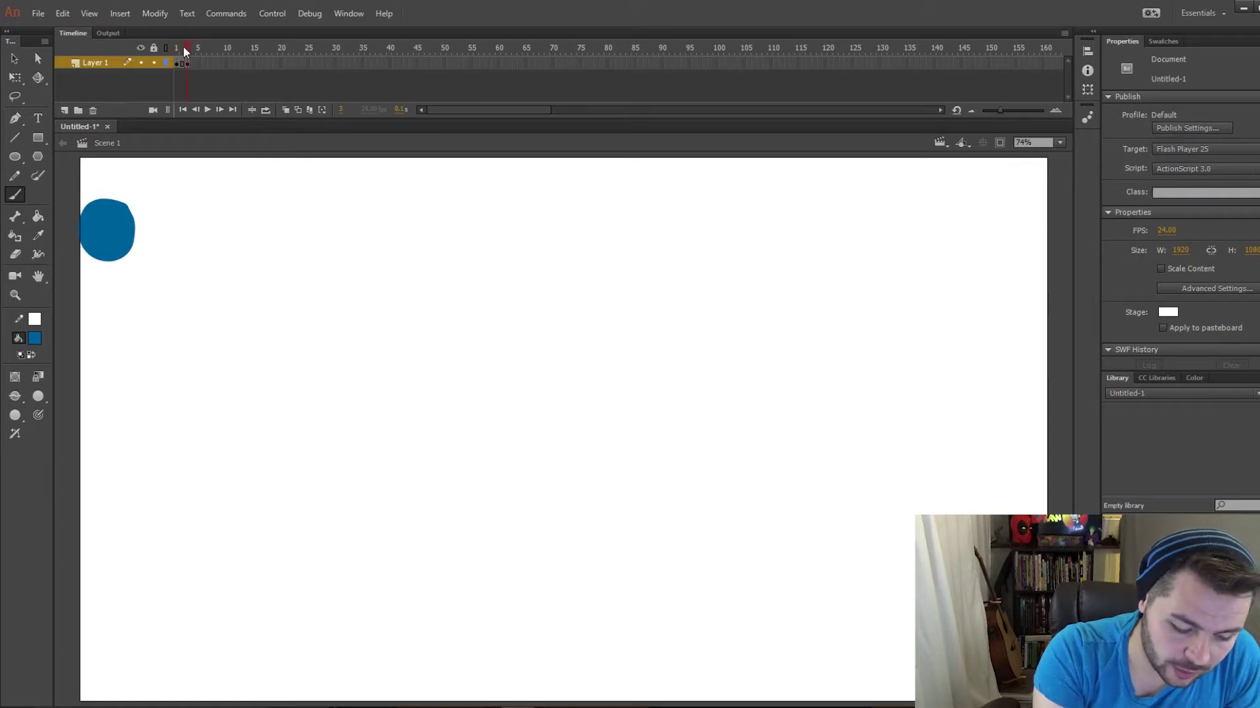
left_click(187, 63)
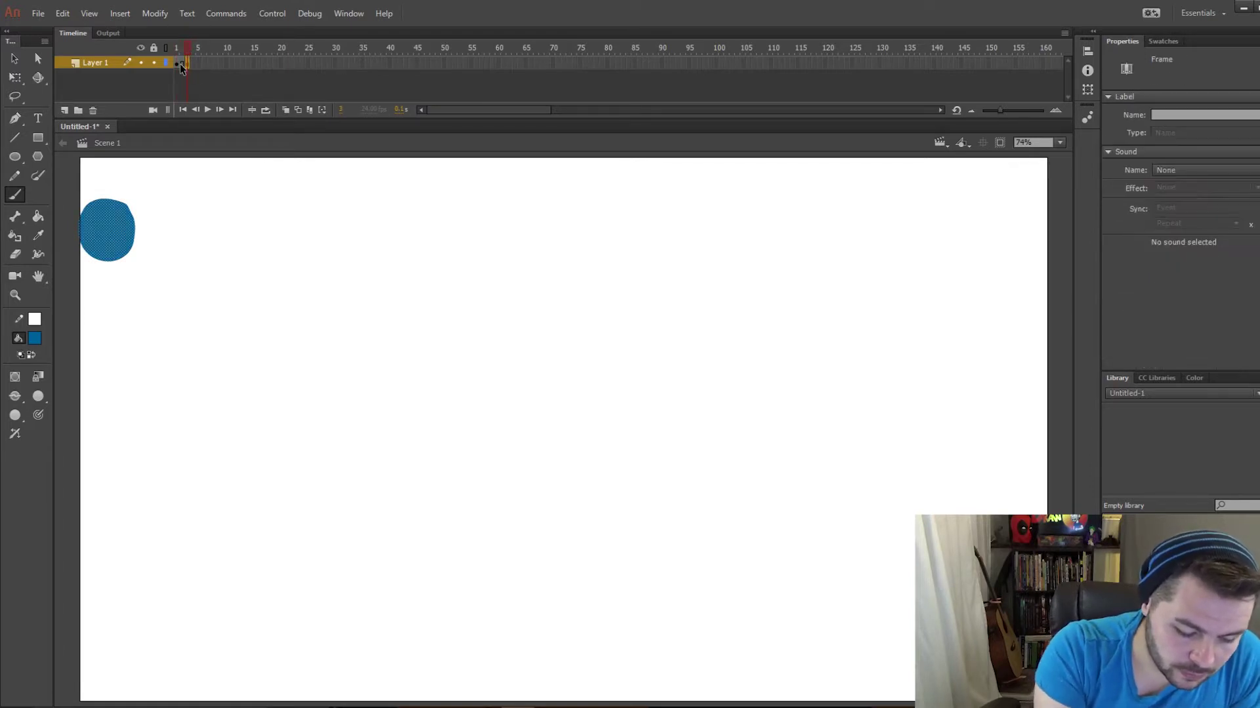
left_click(15, 59)
left_click(101, 241)
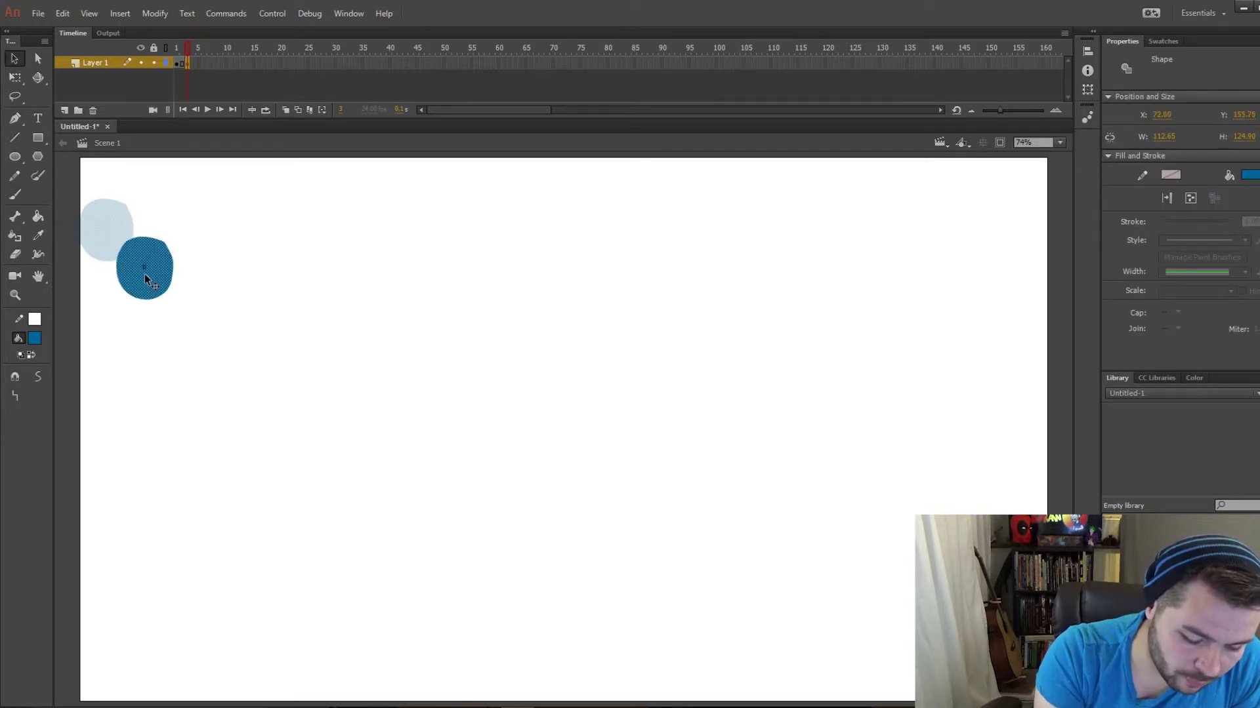
left_click_drag(144, 274, 149, 283)
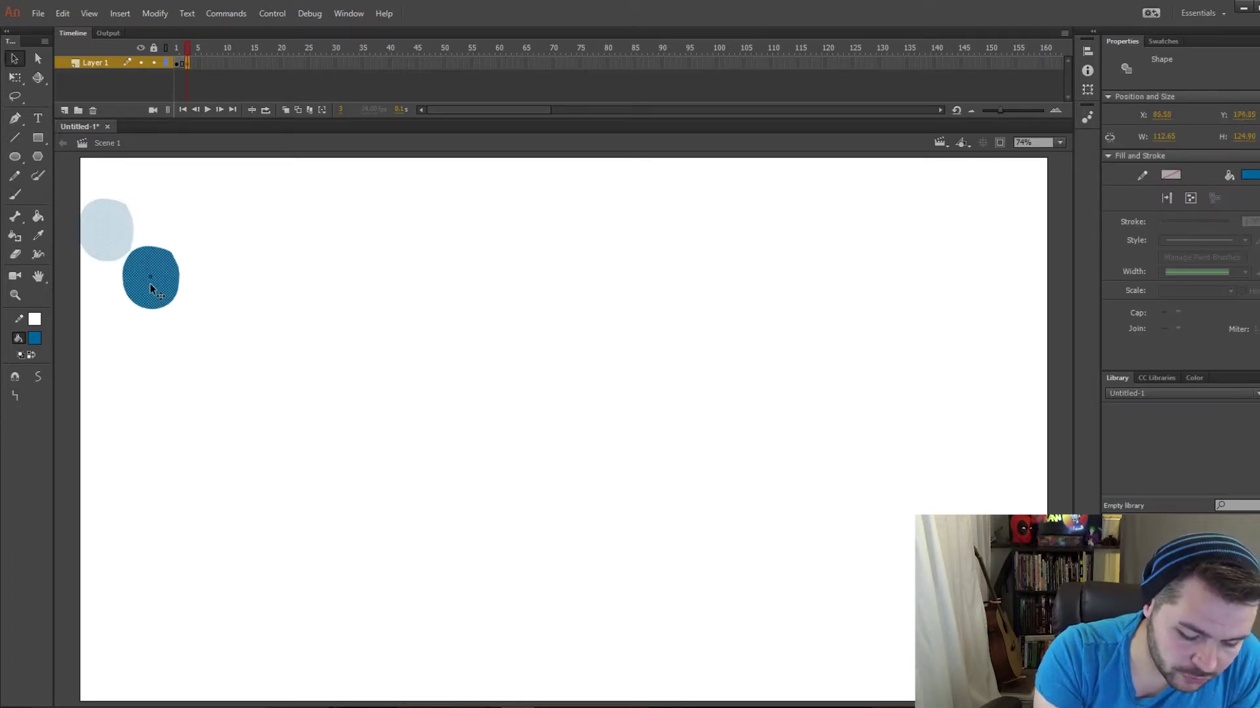
Turn on onion skinning and erase the copied circle with the largest round eraser.
left_click(286, 111)
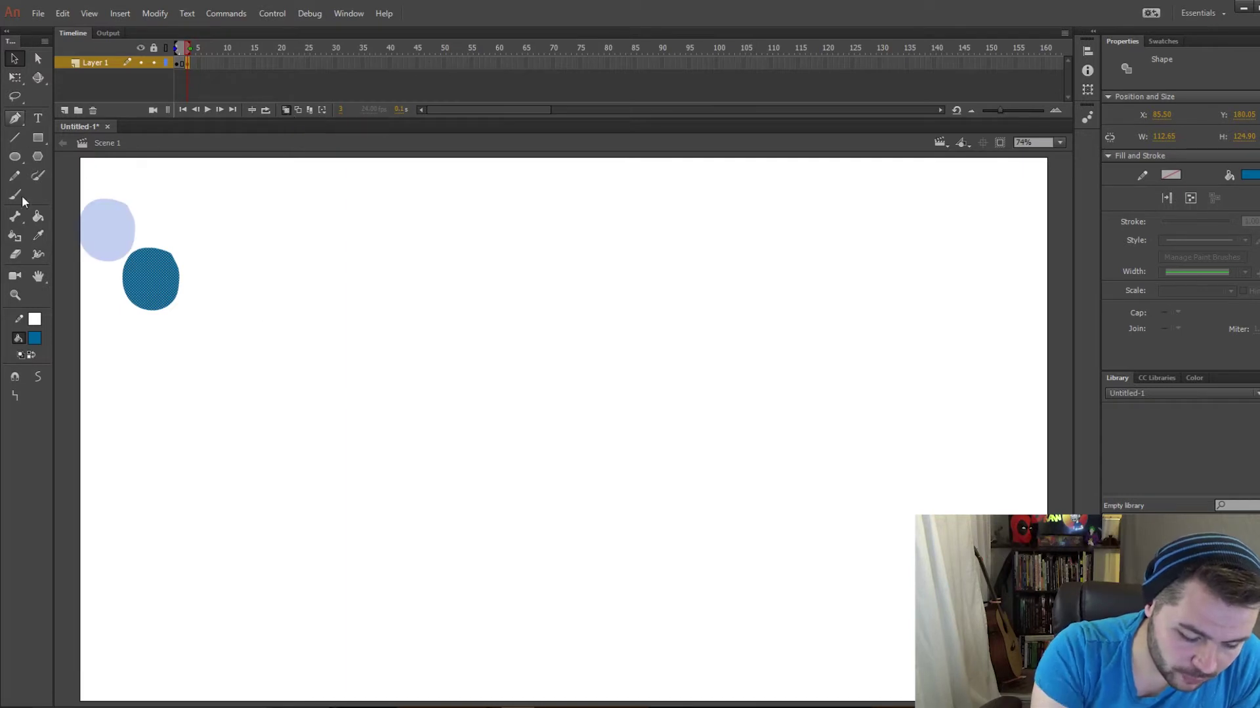
left_click(15, 255)
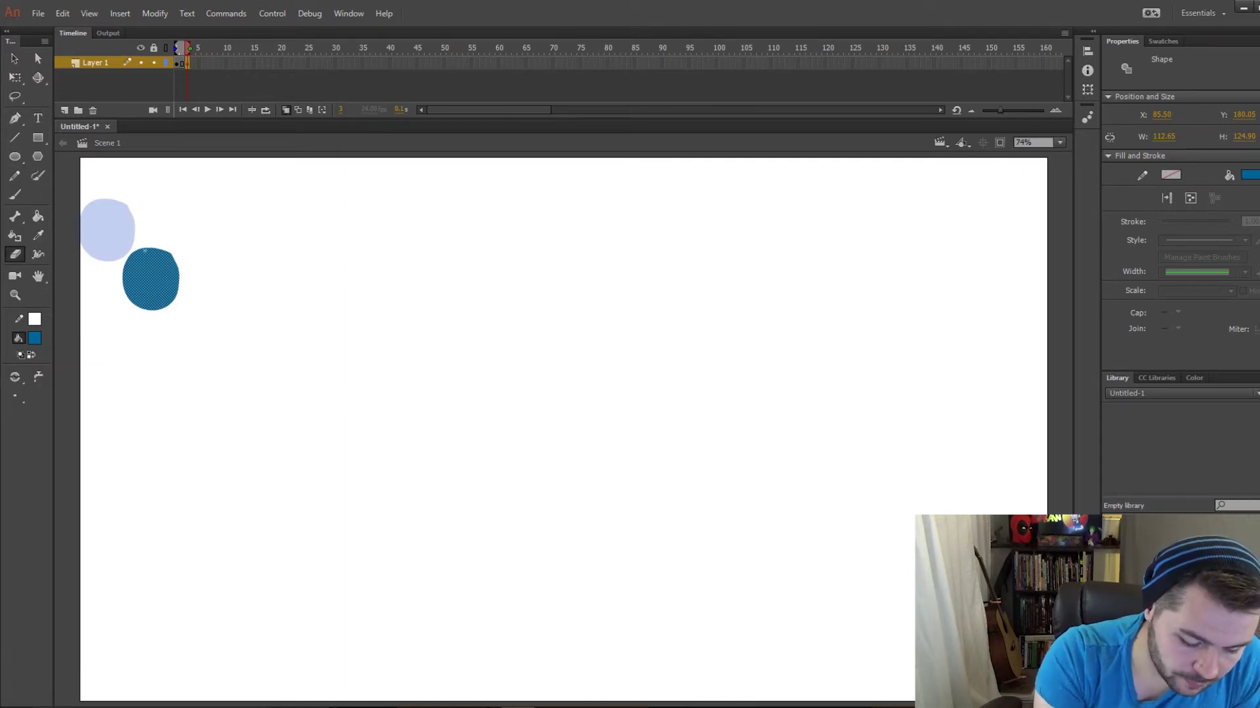
left_click(16, 397)
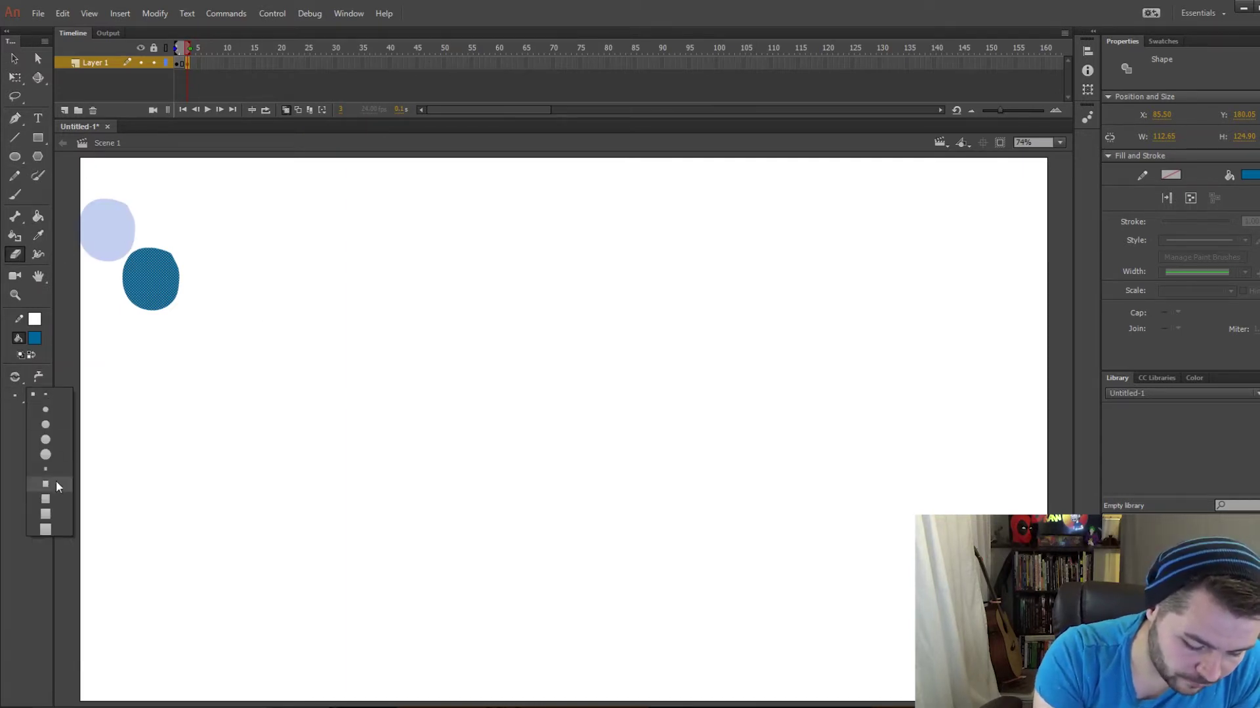
left_click(45, 455)
mouse_move(135, 246)
left_mouse_down()
mouse_move(126, 293)
mouse_move(143, 298)
mouse_move(164, 241)
mouse_move(163, 323)
mouse_move(205, 272)
left_mouse_up()
Brush a blue teardrop just below the faded circle.
key("b")
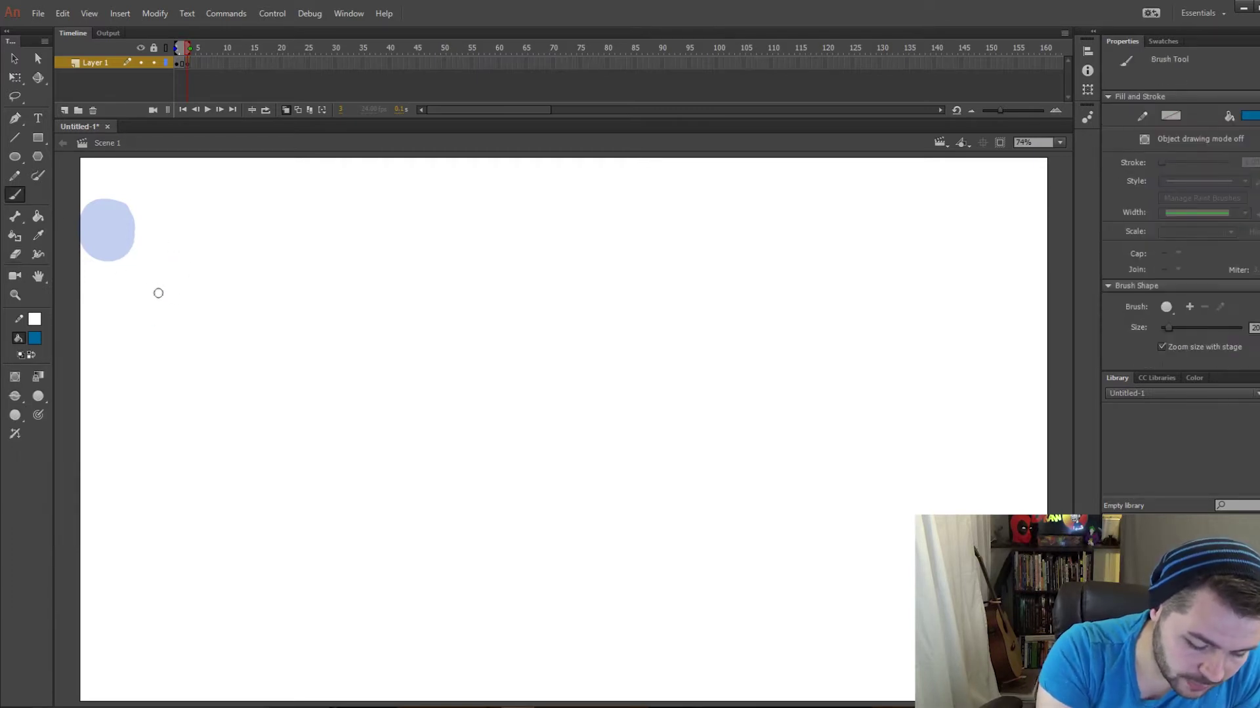
mouse_move(131, 274)
left_mouse_down()
mouse_move(156, 303)
mouse_move(166, 278)
mouse_move(149, 256)
mouse_move(126, 266)
mouse_move(153, 296)
left_mouse_up()
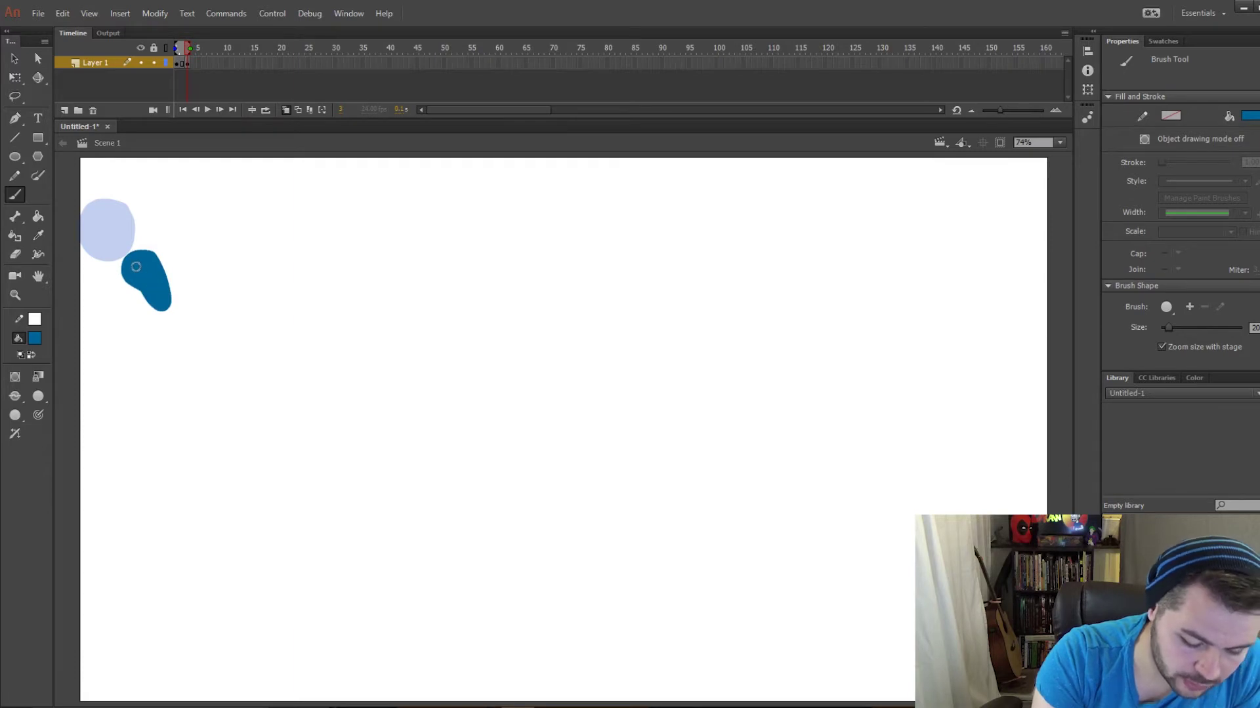
key("ctrl+z")
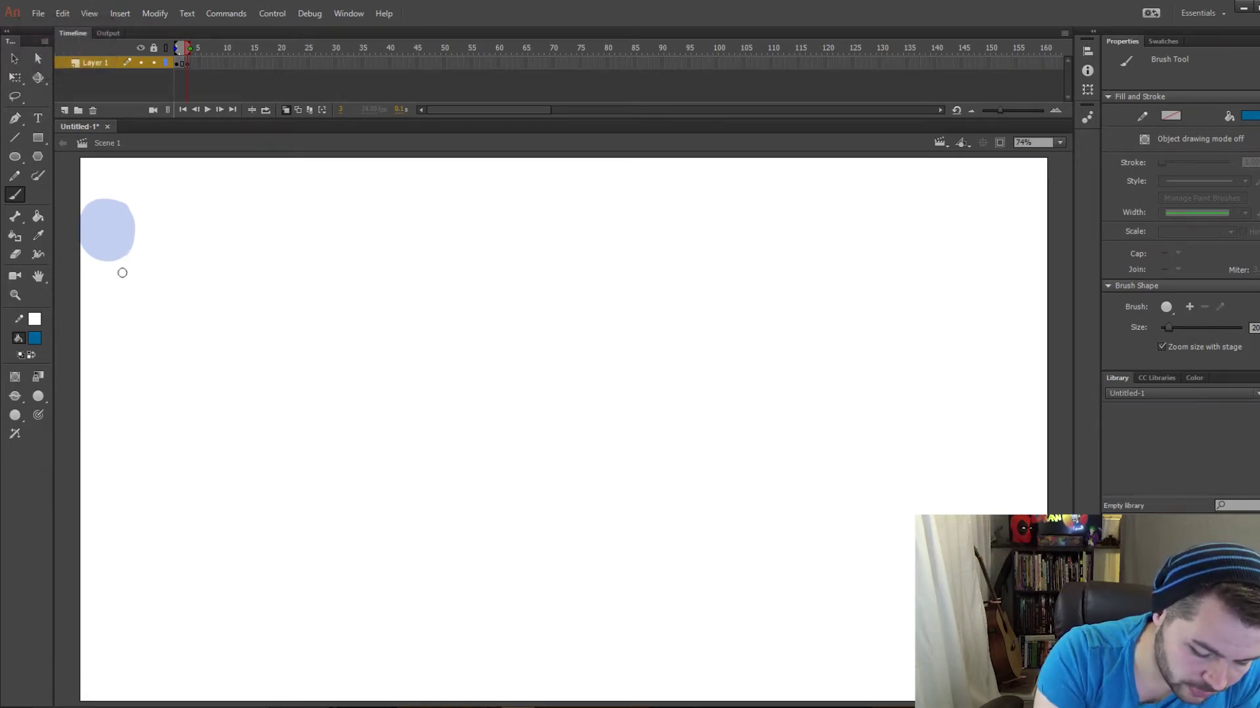
mouse_move(131, 285)
left_mouse_down()
mouse_move(159, 306)
mouse_move(160, 283)
mouse_move(118, 246)
mouse_move(150, 300)
mouse_move(125, 255)
mouse_move(147, 290)
mouse_move(127, 257)
left_mouse_up()
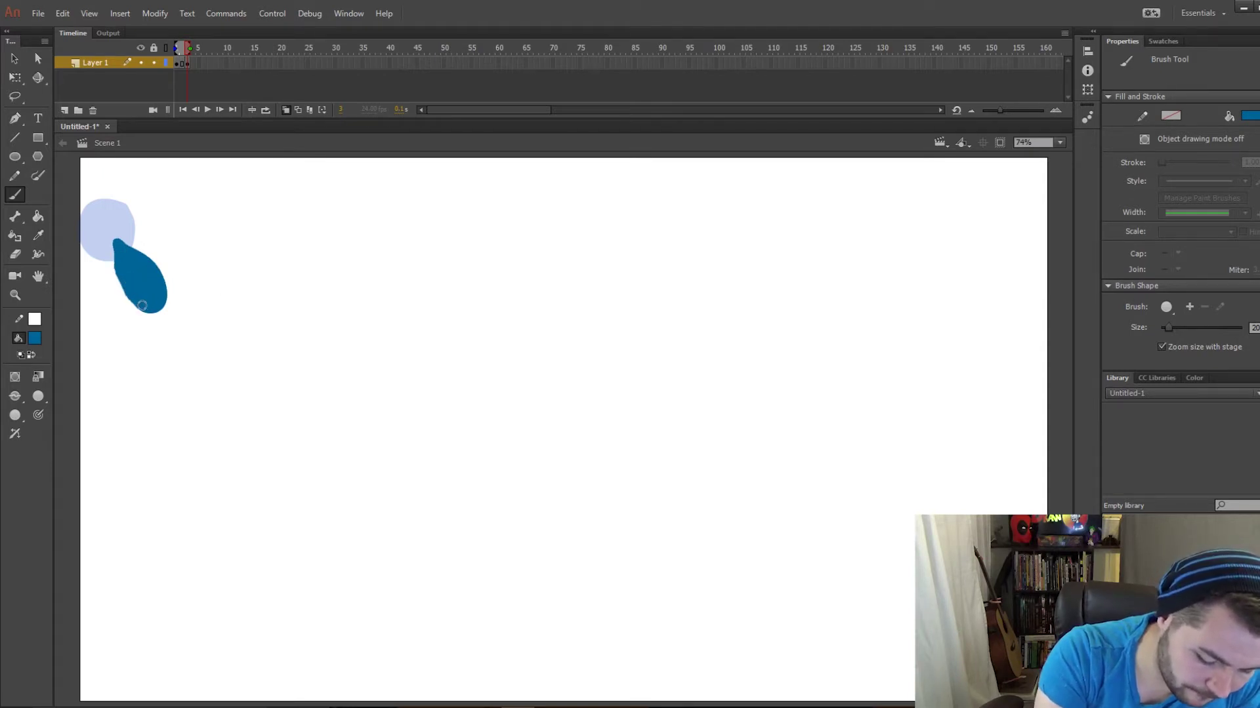
Insert a keyframe at frame 5 and set the onion skin range to ghost only the teardrop.
left_click(199, 63)
key("F6")
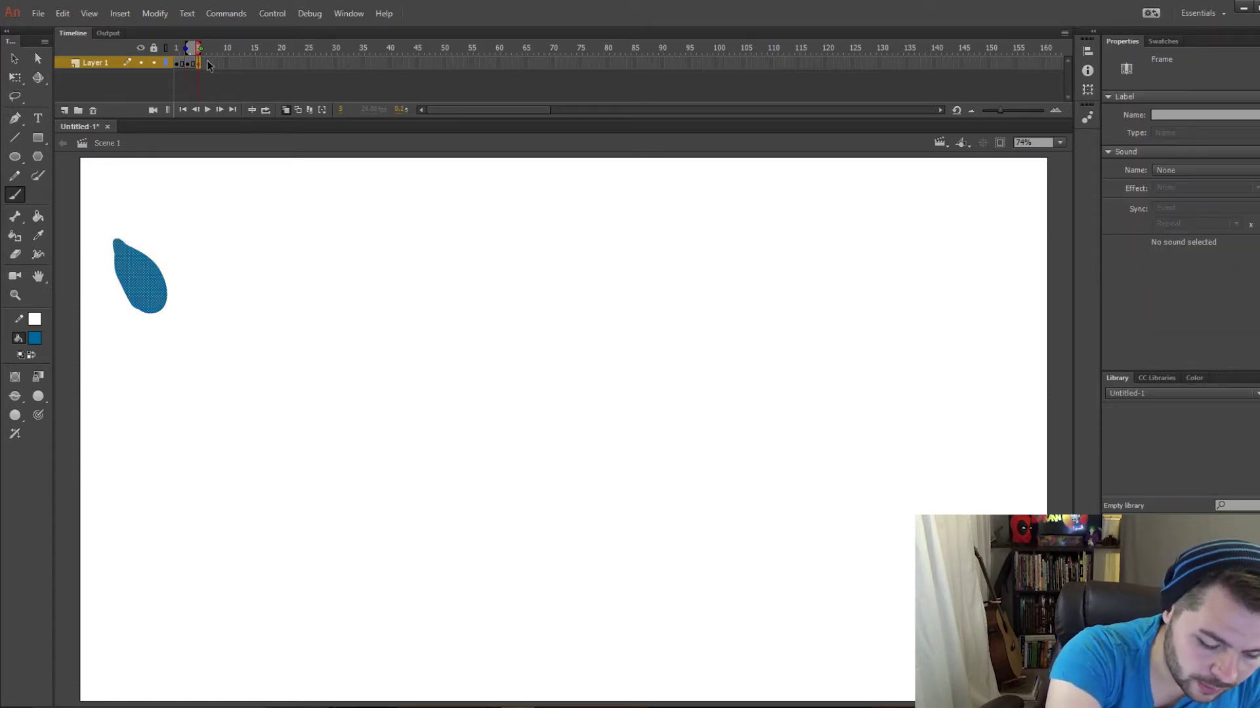
left_click(286, 113)
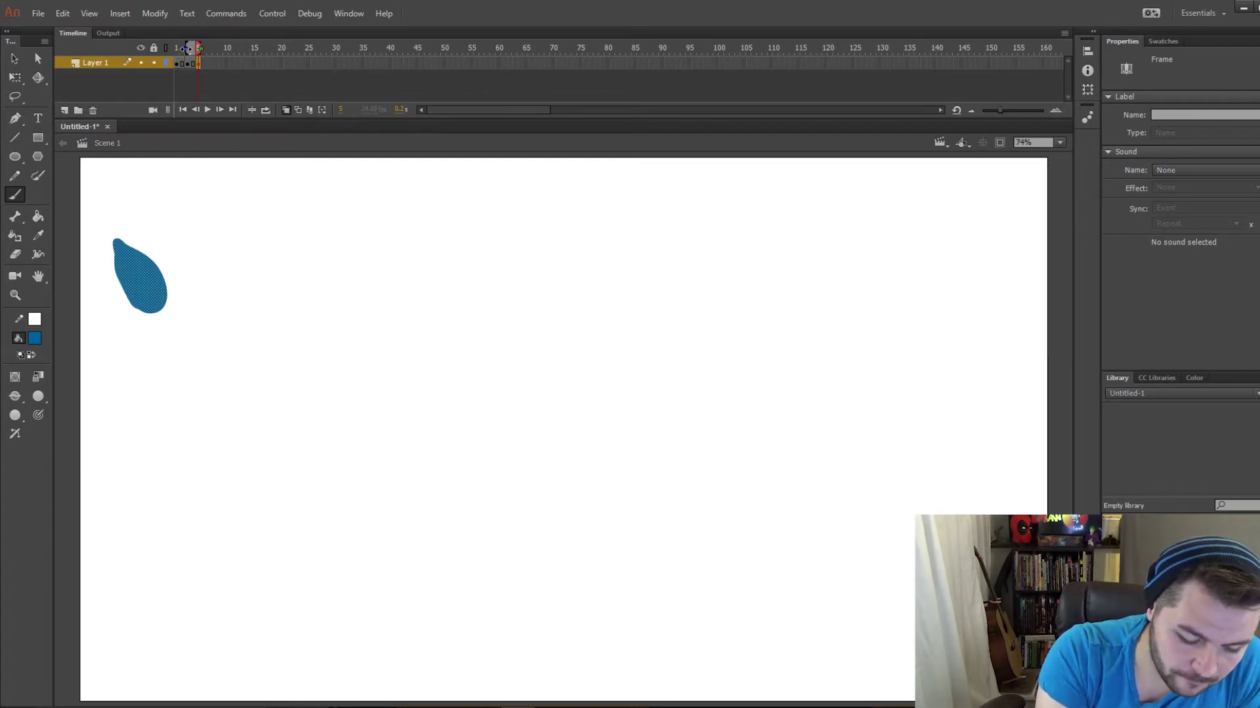
left_click_drag(186, 49, 175, 49)
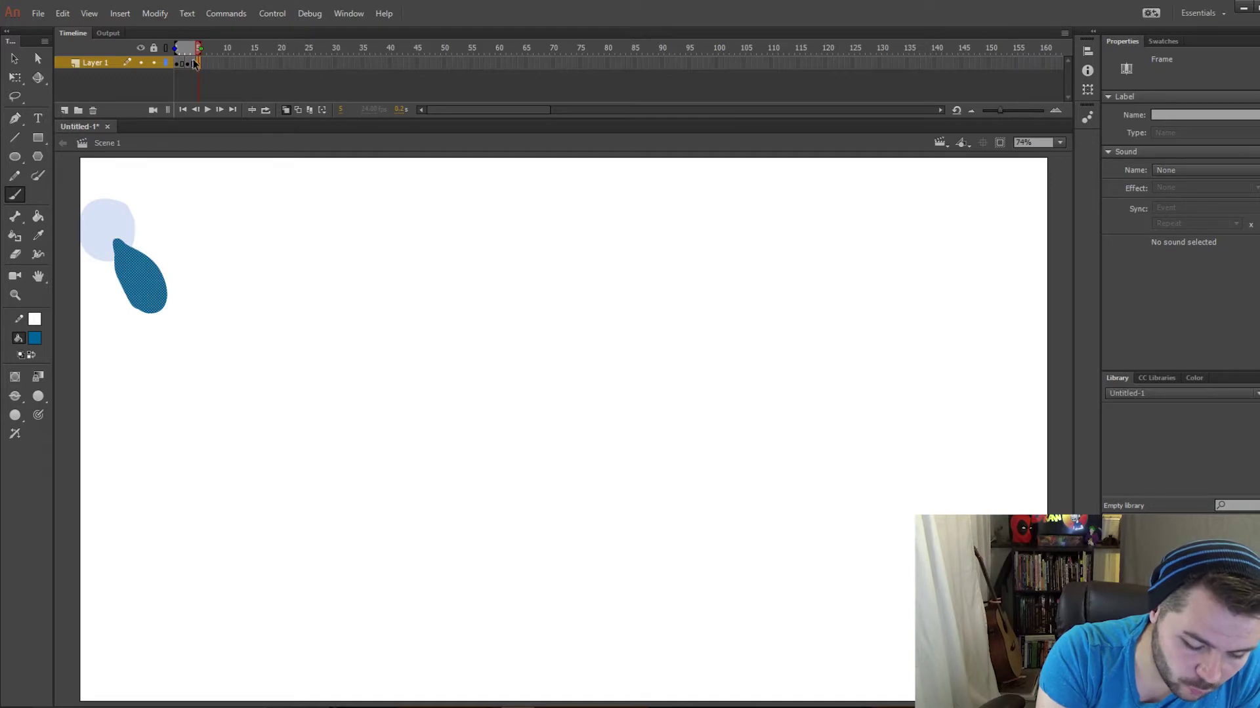
left_click(178, 62)
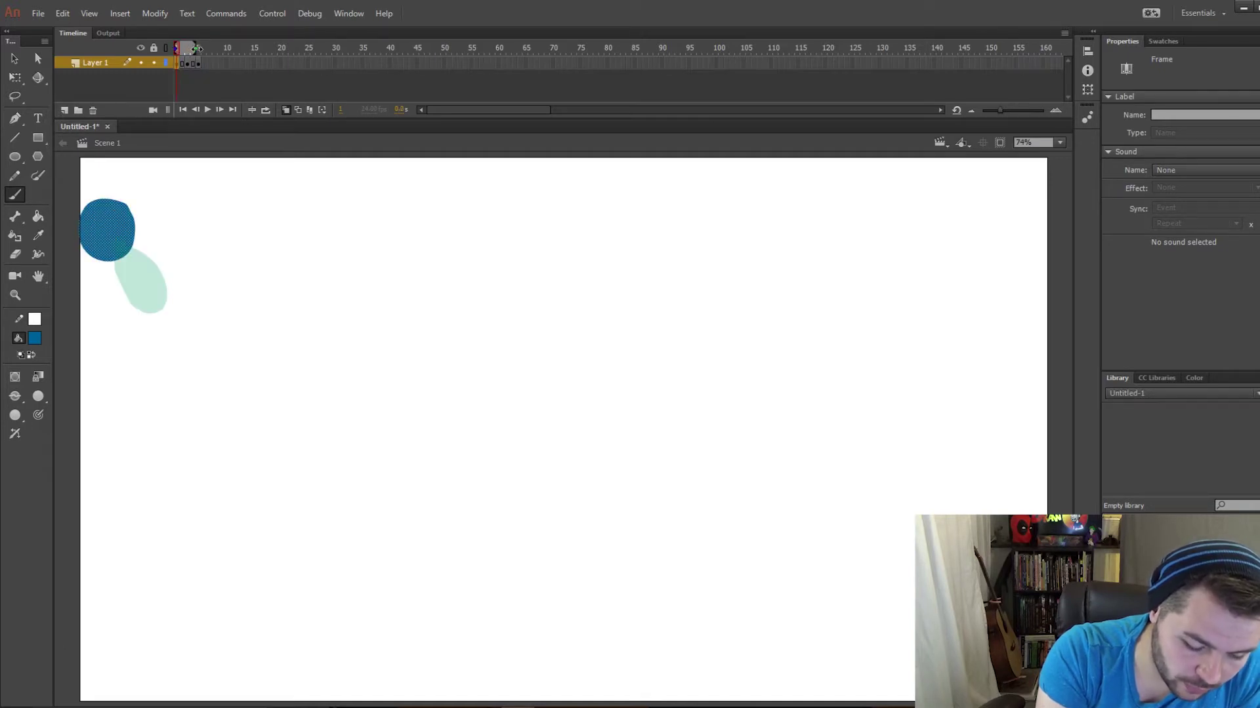
left_click(188, 62)
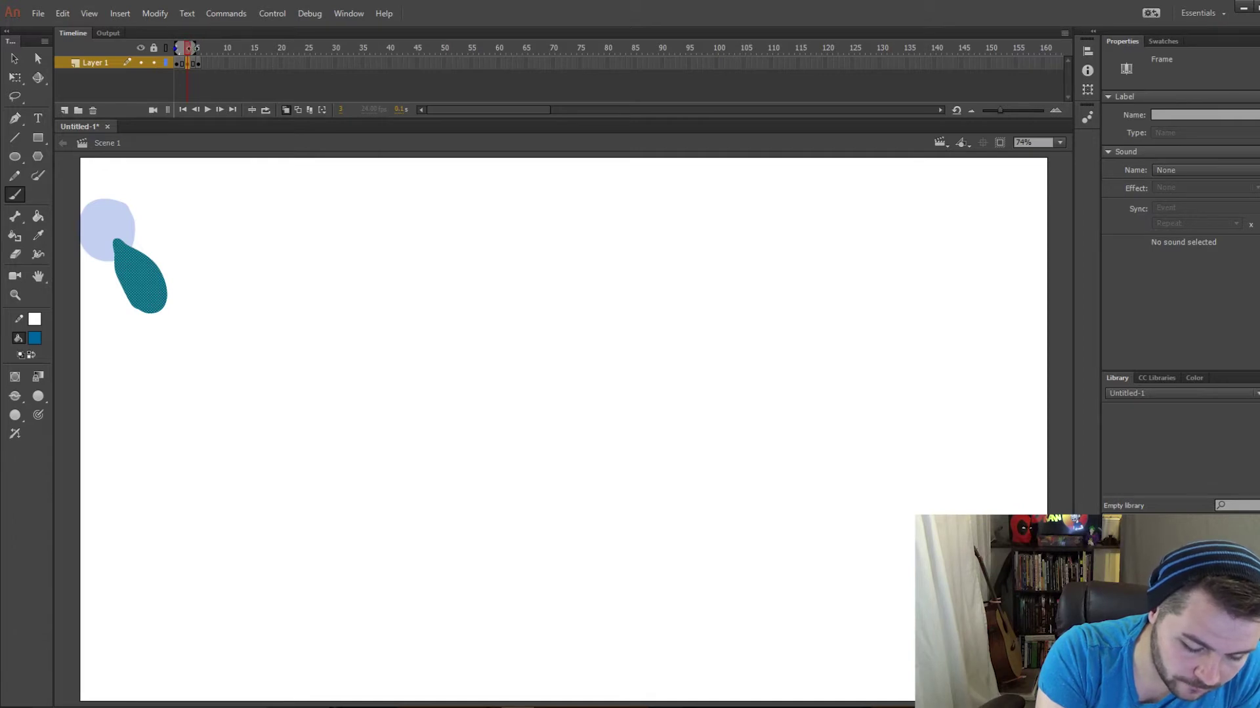
key("period")
key("period")
left_click_drag(185, 51, 189, 51)
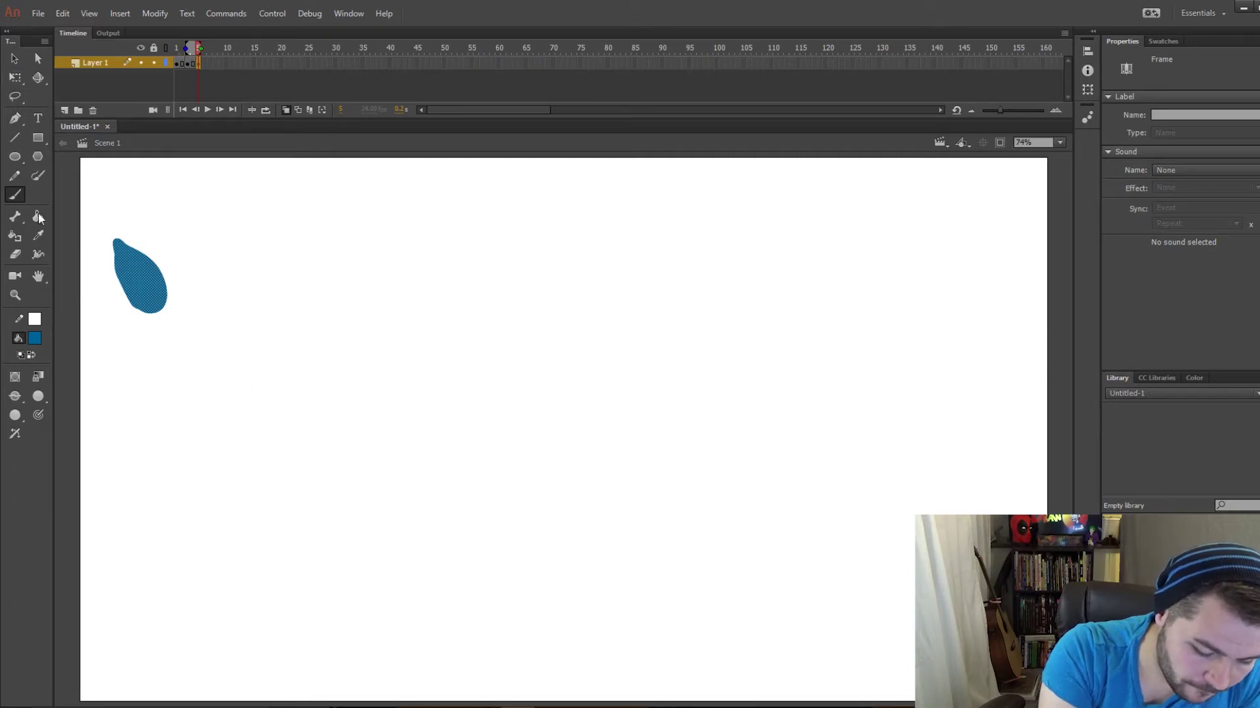
Erase the copied teardrop on frame 5 and brush a curved blue stroke below it.
left_click(16, 254)
mouse_move(116, 241)
left_mouse_down()
mouse_move(137, 327)
mouse_move(149, 335)
mouse_move(141, 237)
mouse_move(191, 319)
left_mouse_up()
left_click(19, 197)
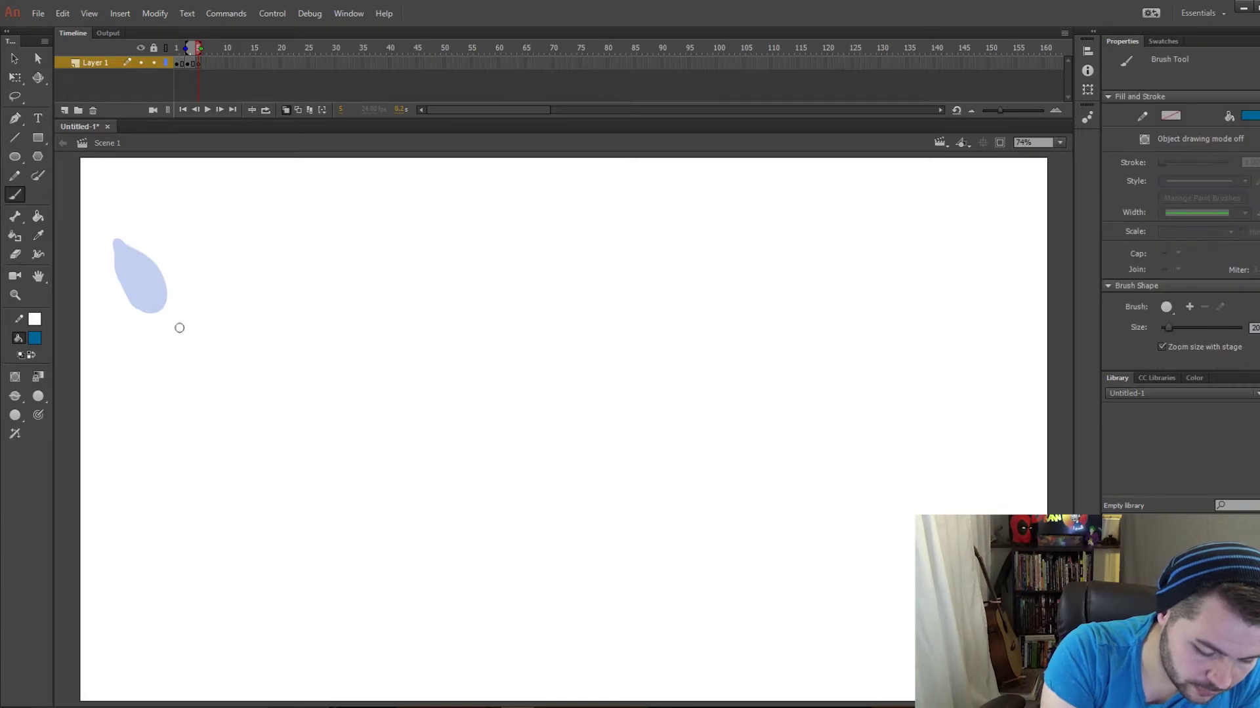
mouse_move(167, 337)
left_mouse_down()
mouse_move(200, 387)
mouse_move(176, 326)
mouse_move(201, 371)
left_mouse_up()
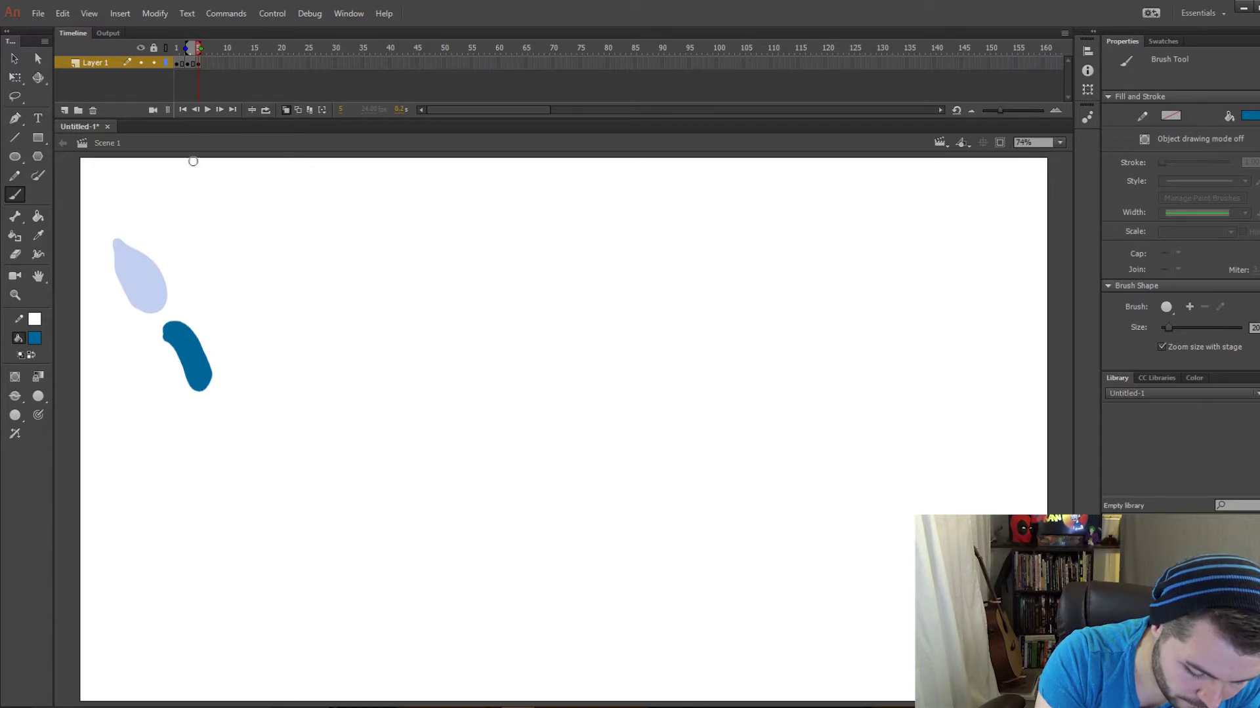
Add a keyframe at frame 7, erase the copied stroke, and paint a blue blob lower down.
left_click(208, 64)
key("F6")
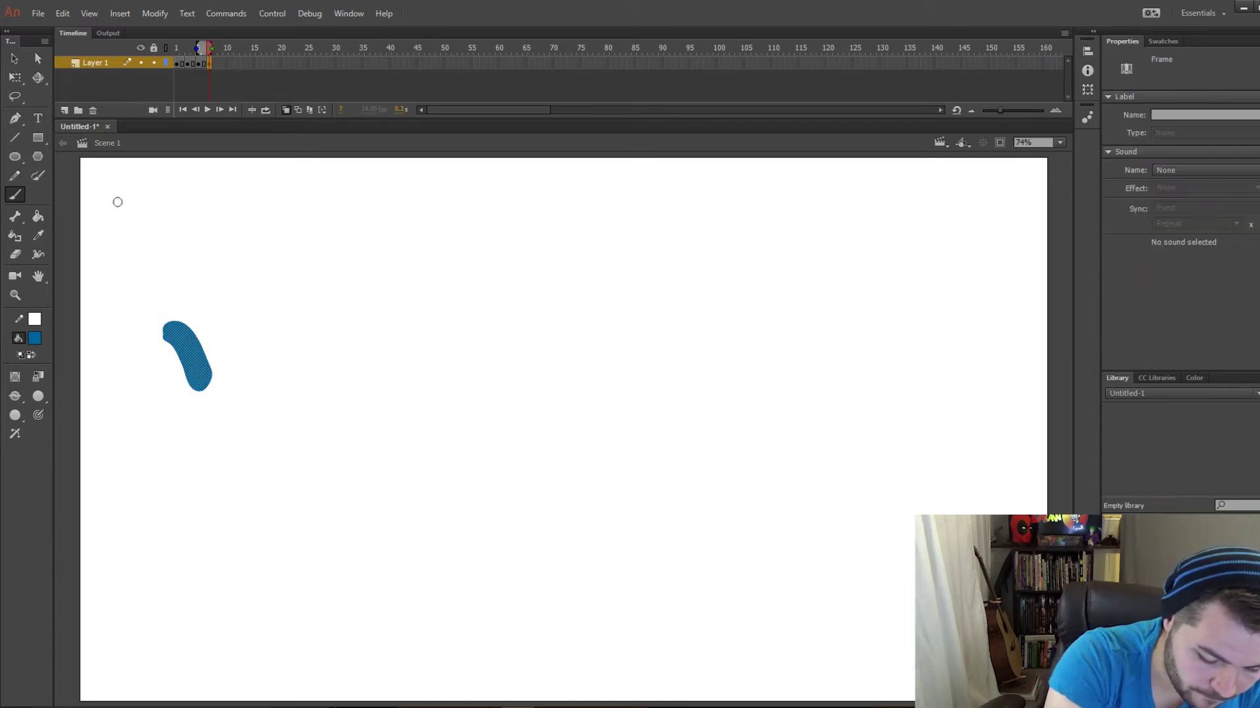
left_click(15, 253)
mouse_move(175, 323)
left_mouse_down()
mouse_move(200, 390)
mouse_move(205, 363)
left_mouse_up()
left_click(17, 197)
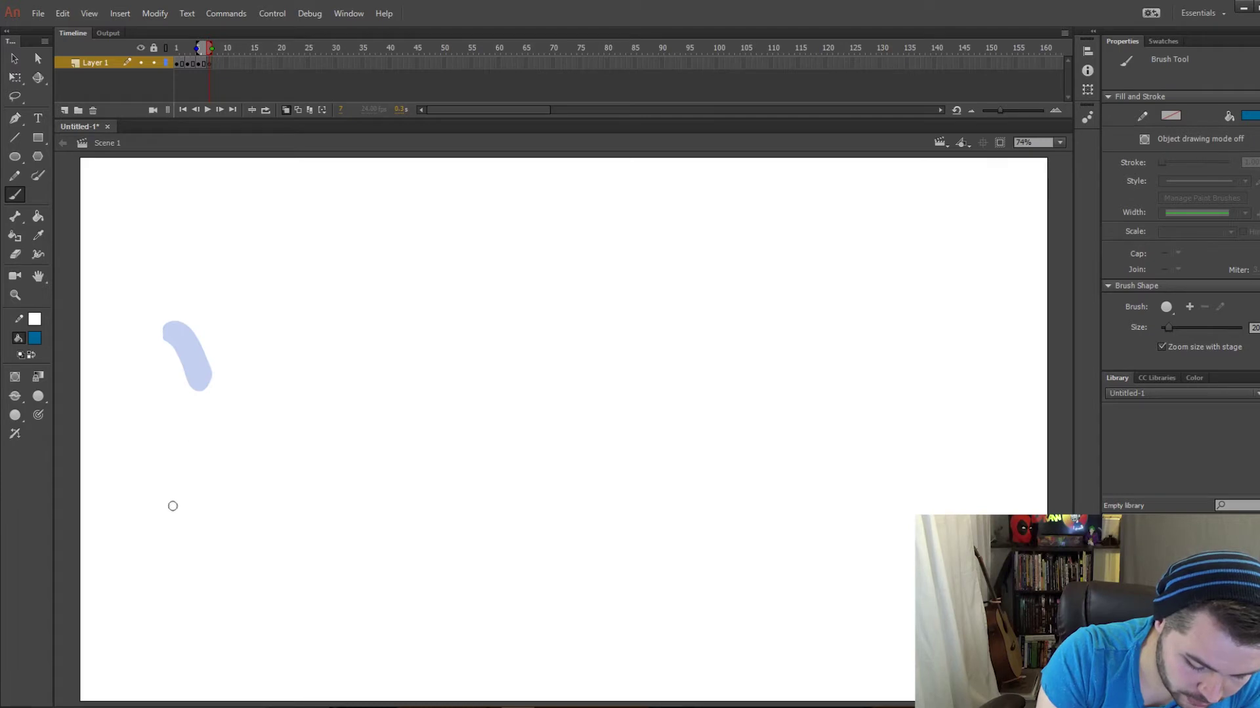
left_click_drag(153, 522, 414, 526)
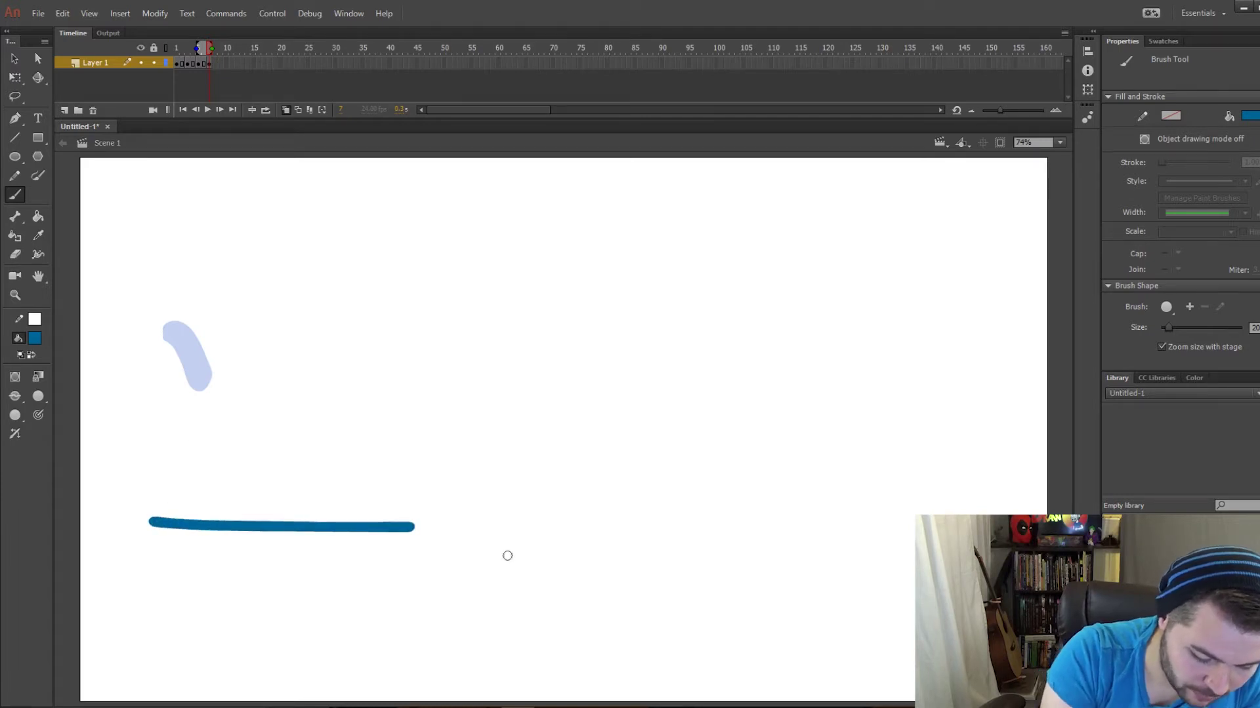
key("ctrl+z")
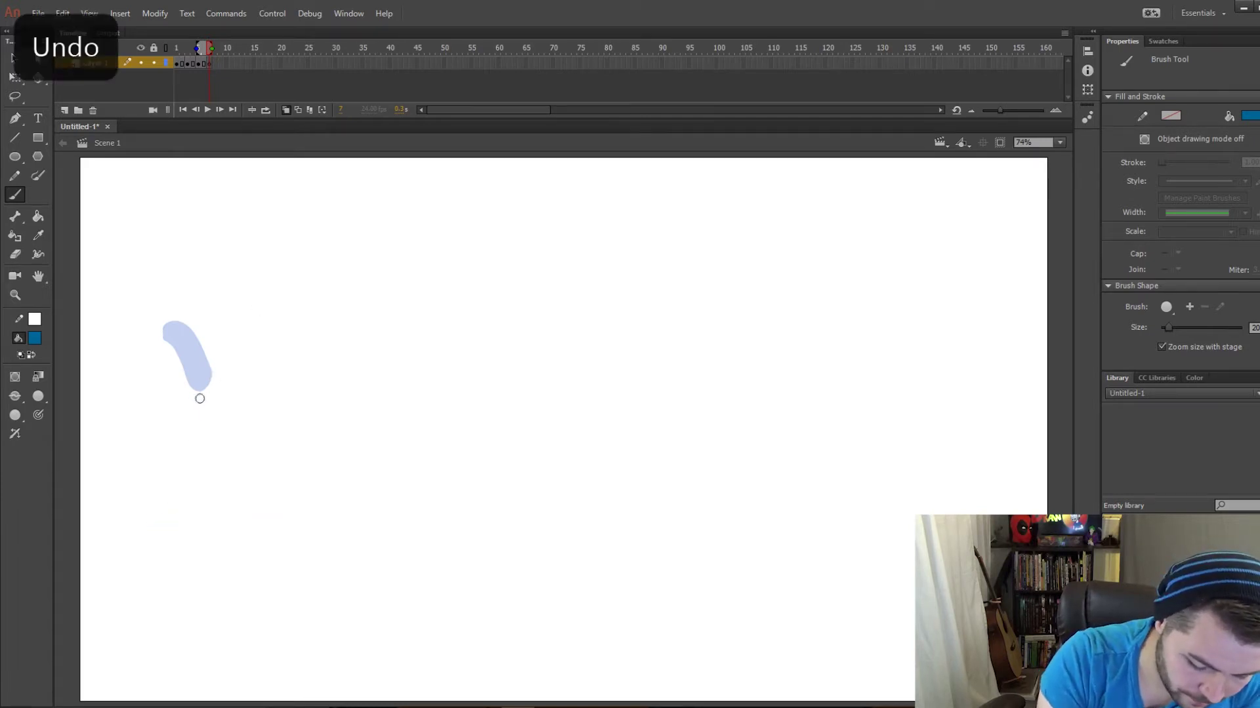
mouse_move(202, 422)
left_mouse_down()
mouse_move(230, 402)
mouse_move(237, 450)
mouse_move(211, 444)
mouse_move(212, 424)
mouse_move(216, 443)
mouse_move(228, 451)
mouse_move(235, 438)
mouse_move(223, 408)
mouse_move(211, 408)
mouse_move(225, 446)
mouse_move(222, 419)
left_mouse_up()
key("ctrl+z")
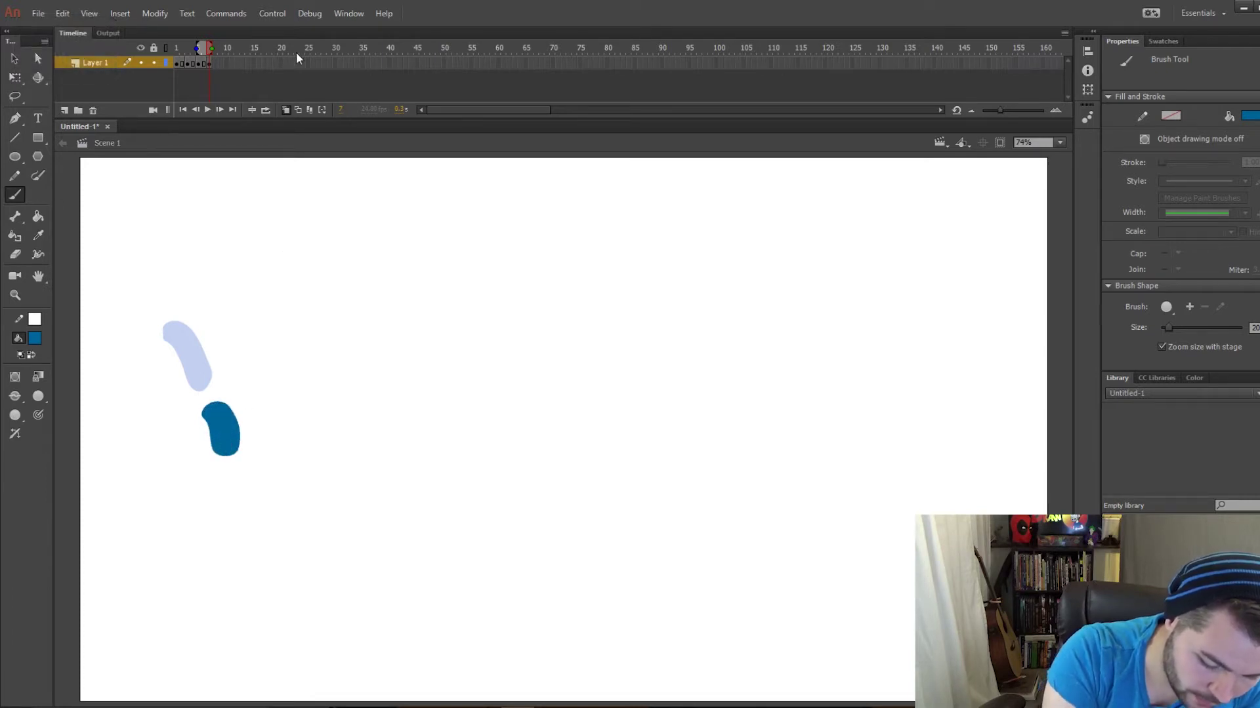
Add a keyframe at frame 9 with its copy erased, and extend onion ghosts back to frame 1.
left_click(222, 63)
key("F6")
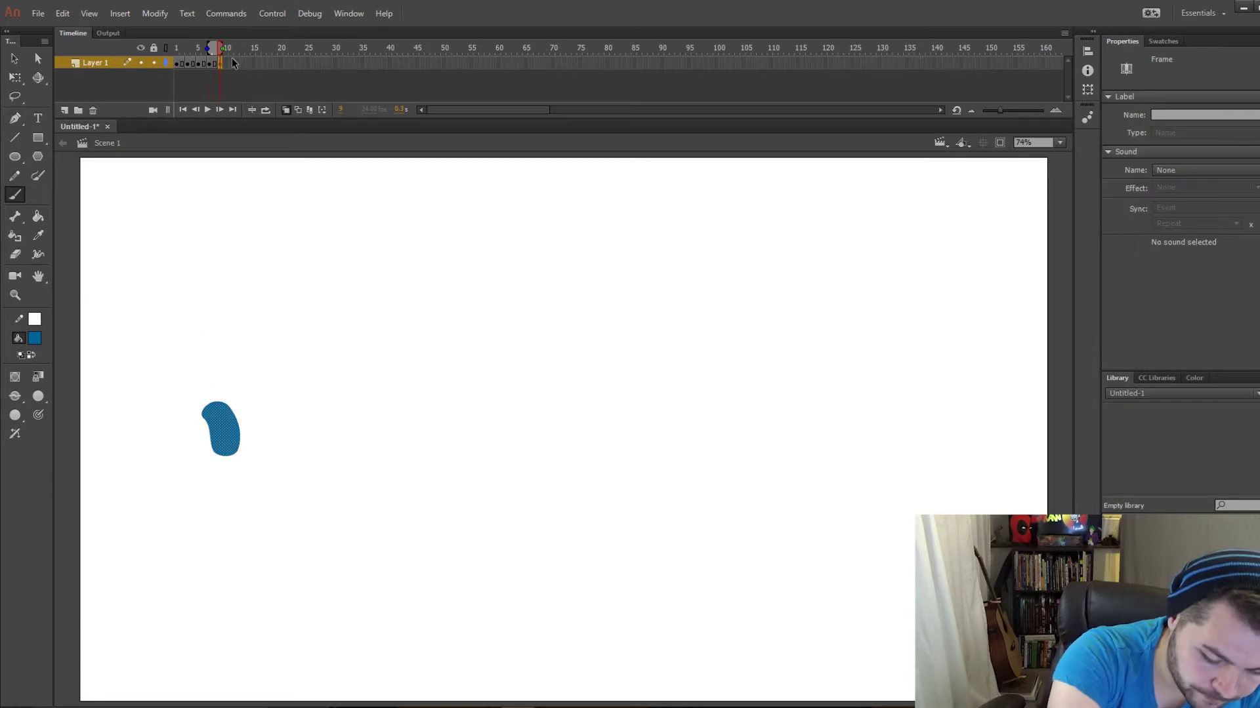
left_click(15, 254)
mouse_move(220, 403)
left_mouse_down()
mouse_move(205, 414)
mouse_move(242, 439)
mouse_move(221, 498)
mouse_move(244, 509)
mouse_move(257, 494)
mouse_move(243, 467)
mouse_move(241, 485)
mouse_move(256, 488)
left_mouse_up()
left_click(15, 196)
left_click_drag(206, 52, 165, 53)
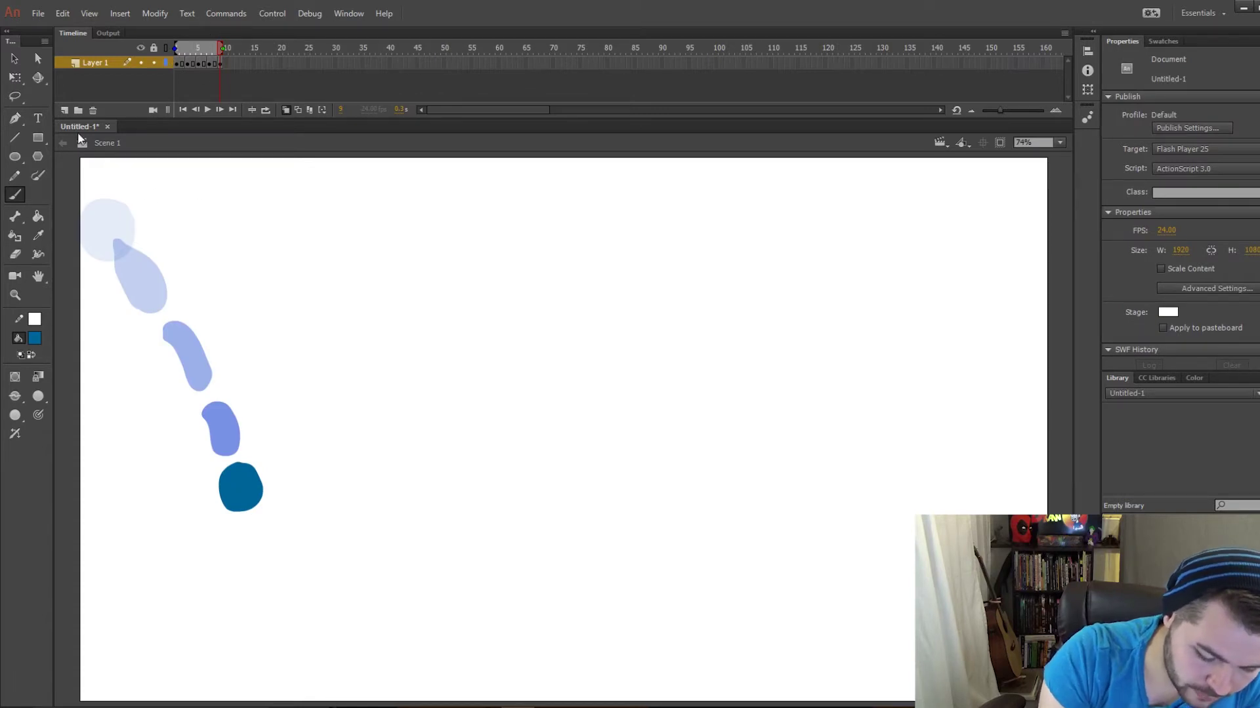
Insert a keyframe and stretch the copied blob up toward the right.
left_click(237, 63)
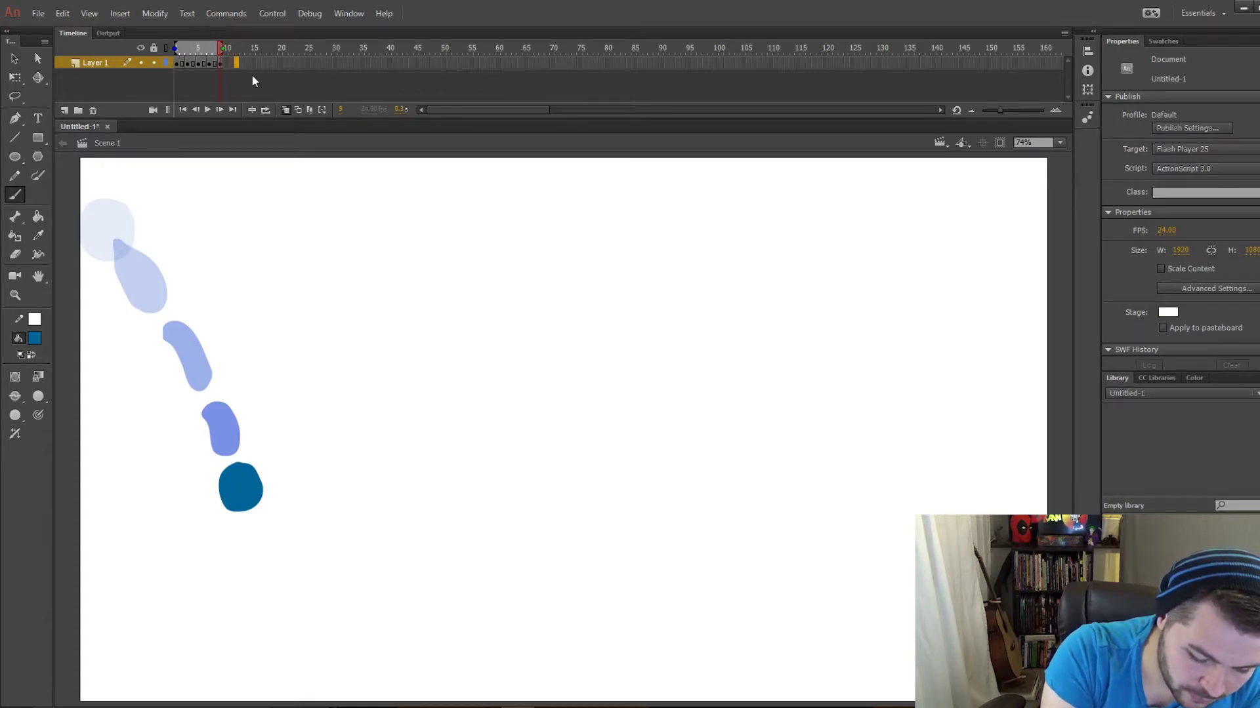
key("F6")
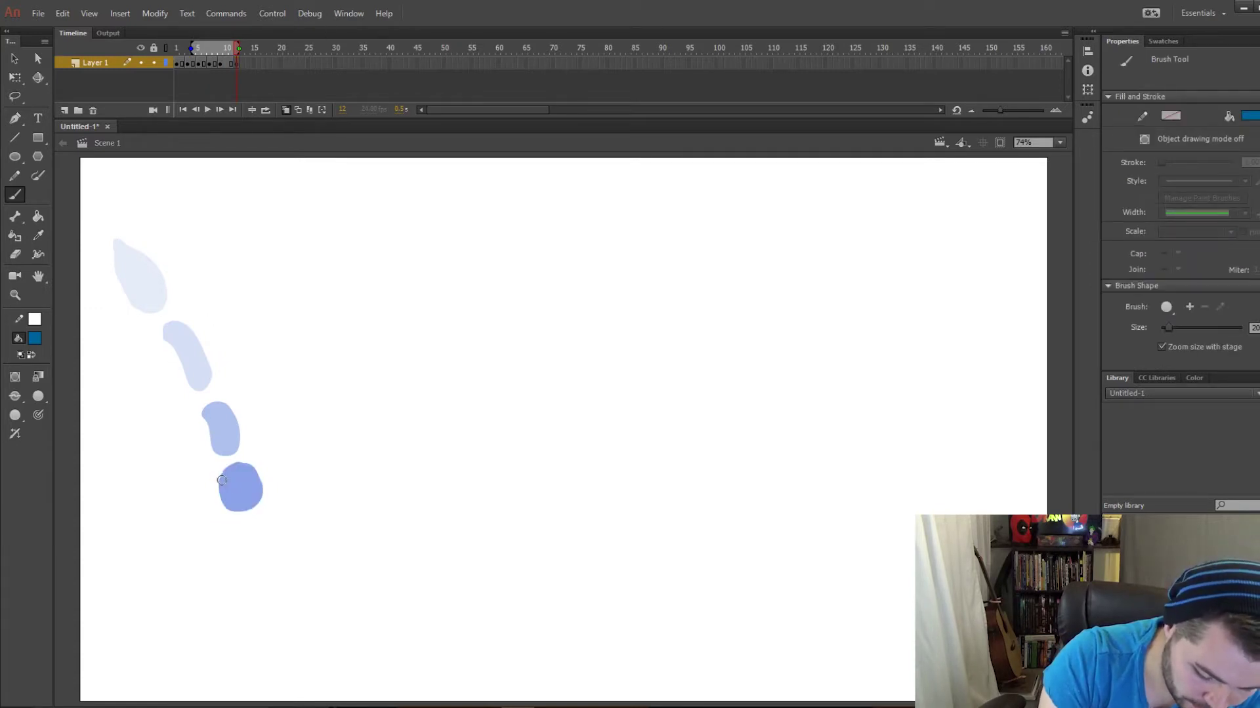
mouse_move(258, 482)
left_mouse_down()
mouse_move(219, 482)
mouse_move(231, 505)
mouse_move(263, 488)
left_mouse_up()
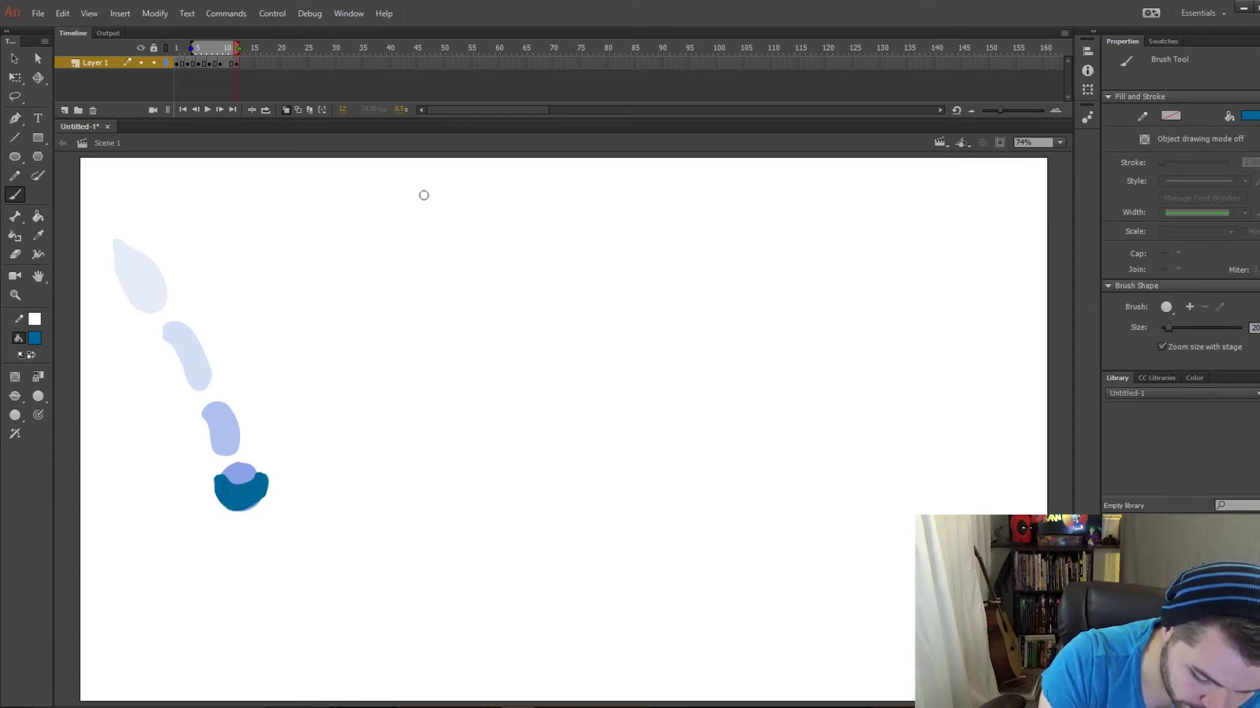
Add a keyframe at frame 13, erase the blob copy, and repaint it wider arcing up-right.
left_click(247, 63)
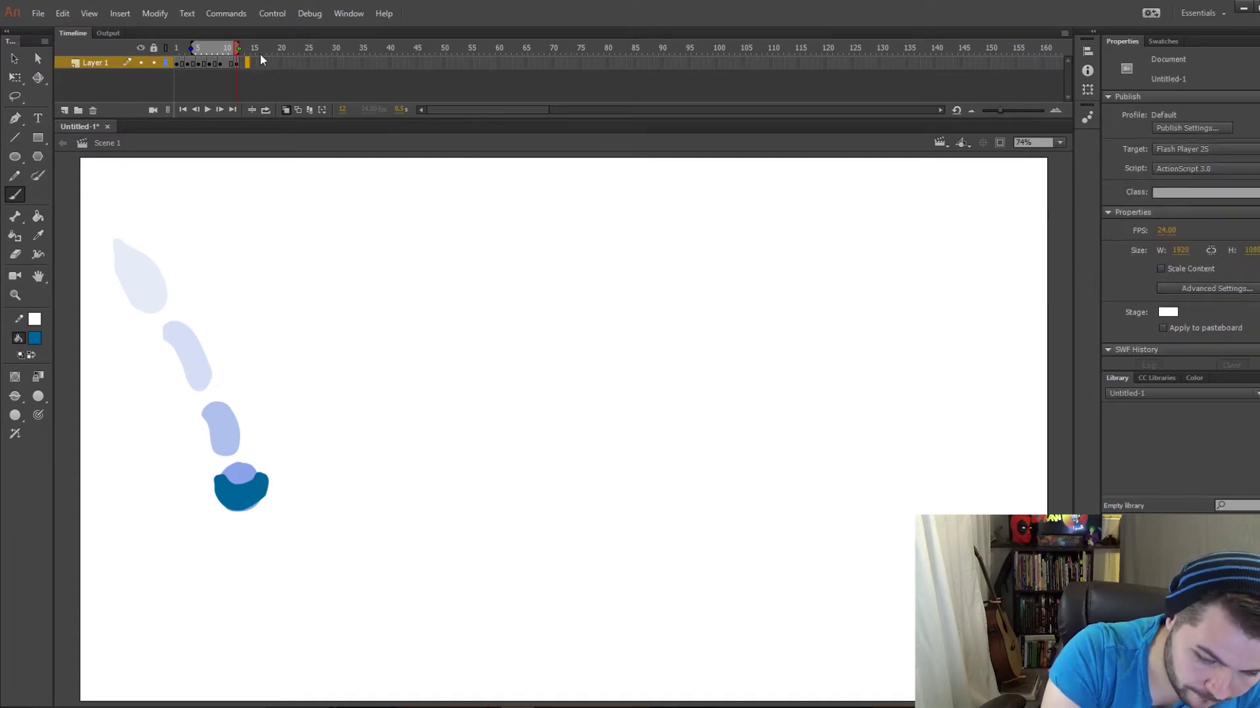
key("F6")
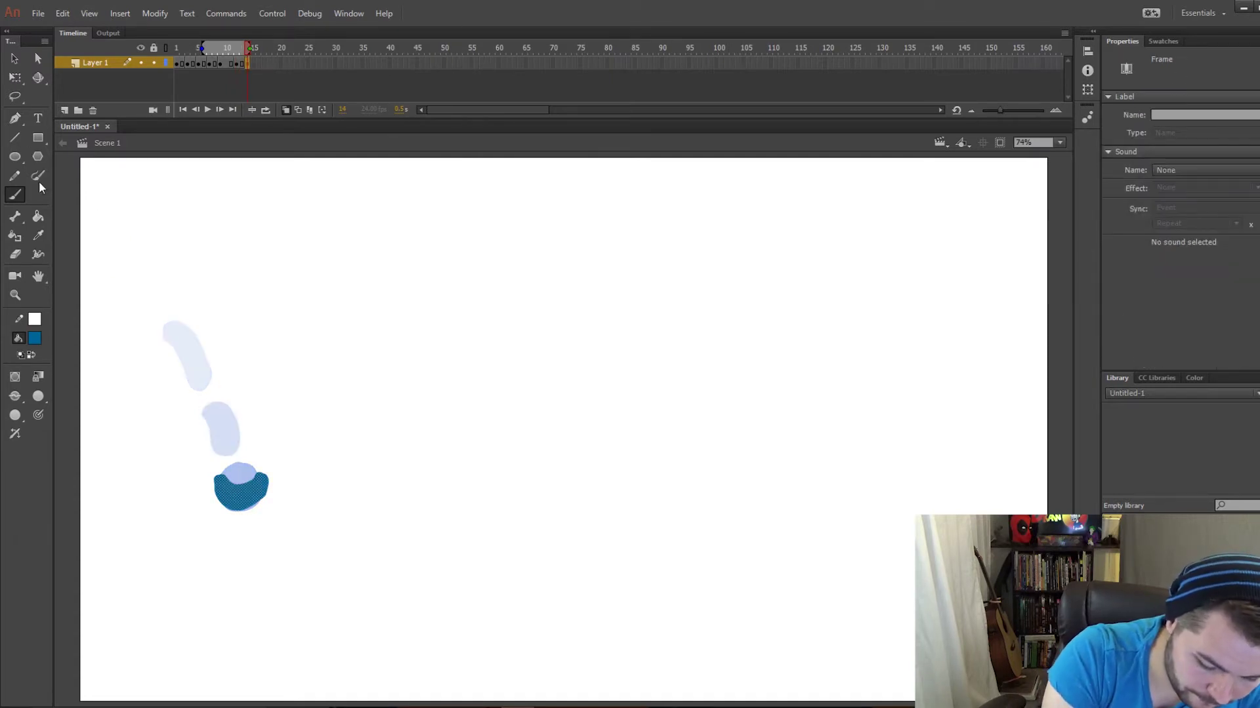
left_click(15, 255)
mouse_move(216, 509)
left_mouse_down()
mouse_move(225, 474)
mouse_move(225, 509)
mouse_move(265, 465)
mouse_move(271, 427)
left_mouse_up()
left_click(16, 195)
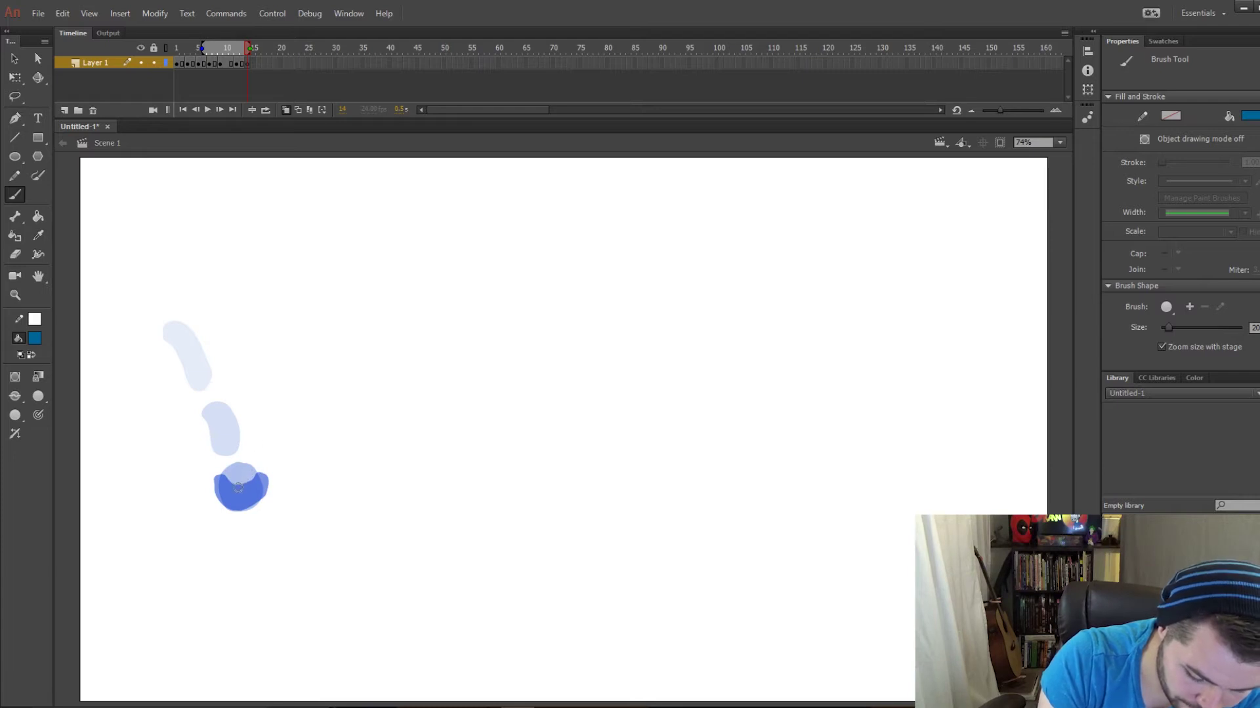
mouse_move(223, 485)
left_mouse_down()
mouse_move(271, 458)
mouse_move(269, 487)
mouse_move(241, 515)
mouse_move(221, 493)
mouse_move(248, 491)
mouse_move(255, 470)
left_mouse_up()
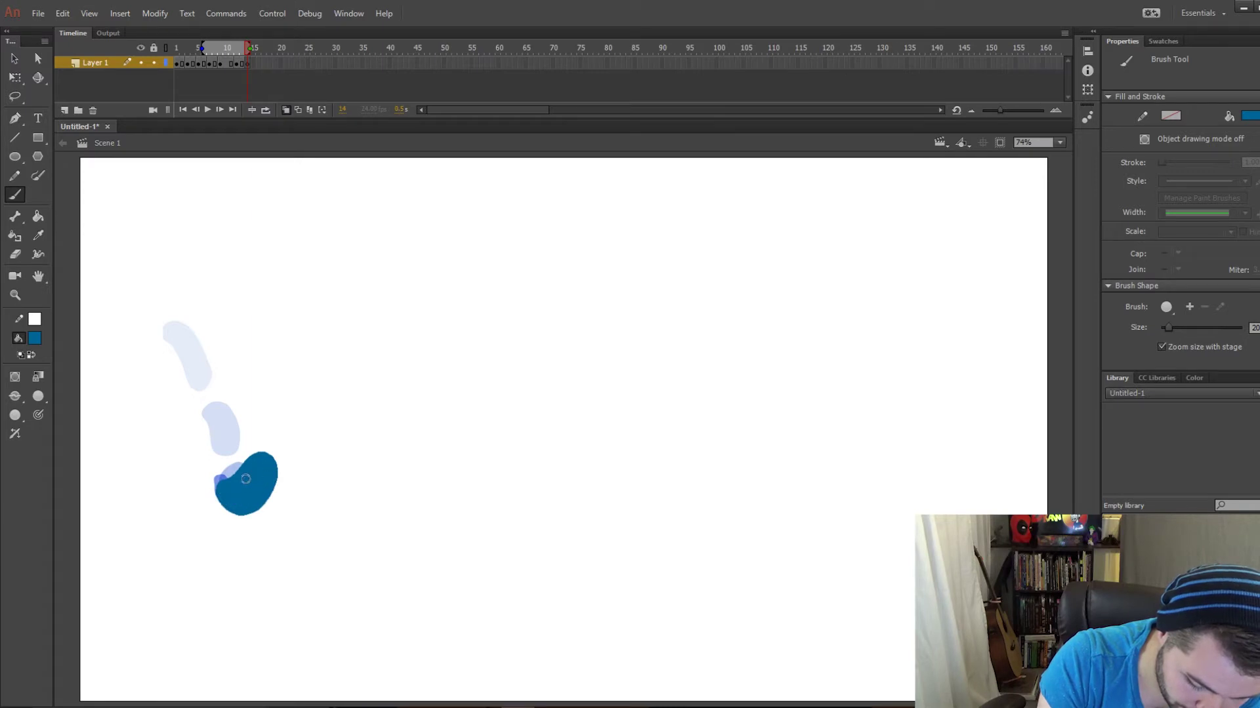
left_click(263, 63)
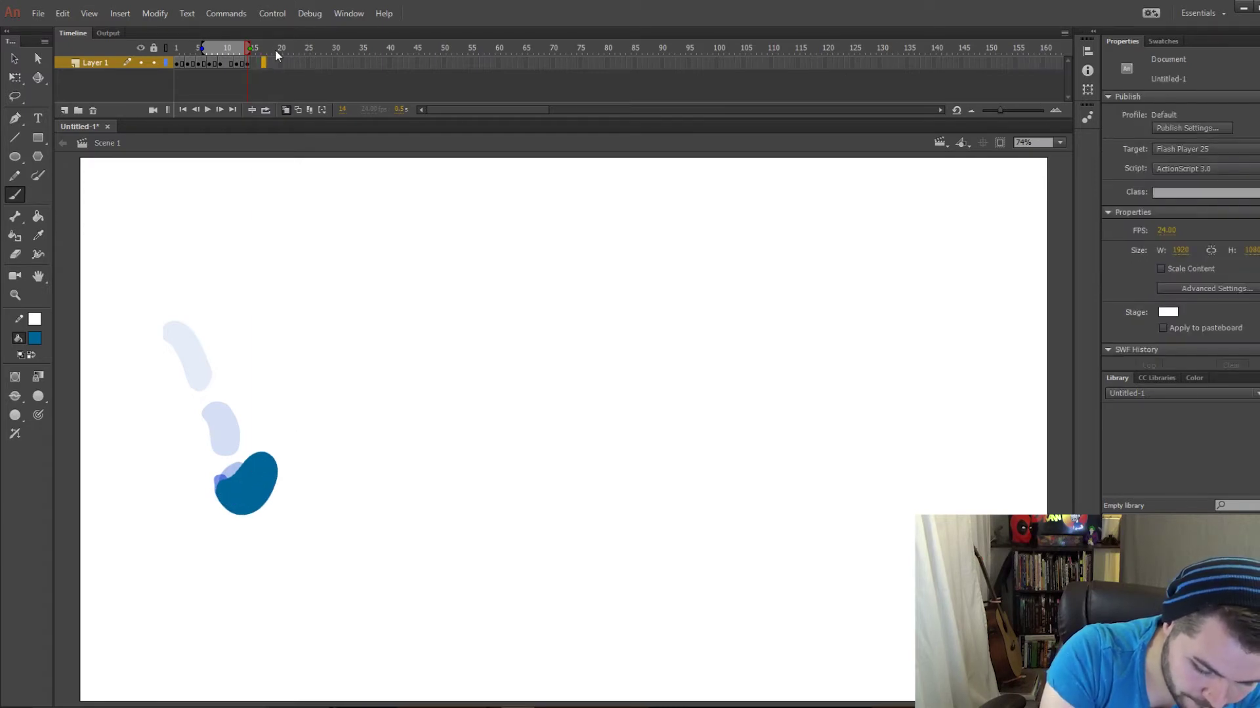
Replace the copied blob on frame 17 with a dark blue oval up-right, then scrub from frame 1.
key("F5")
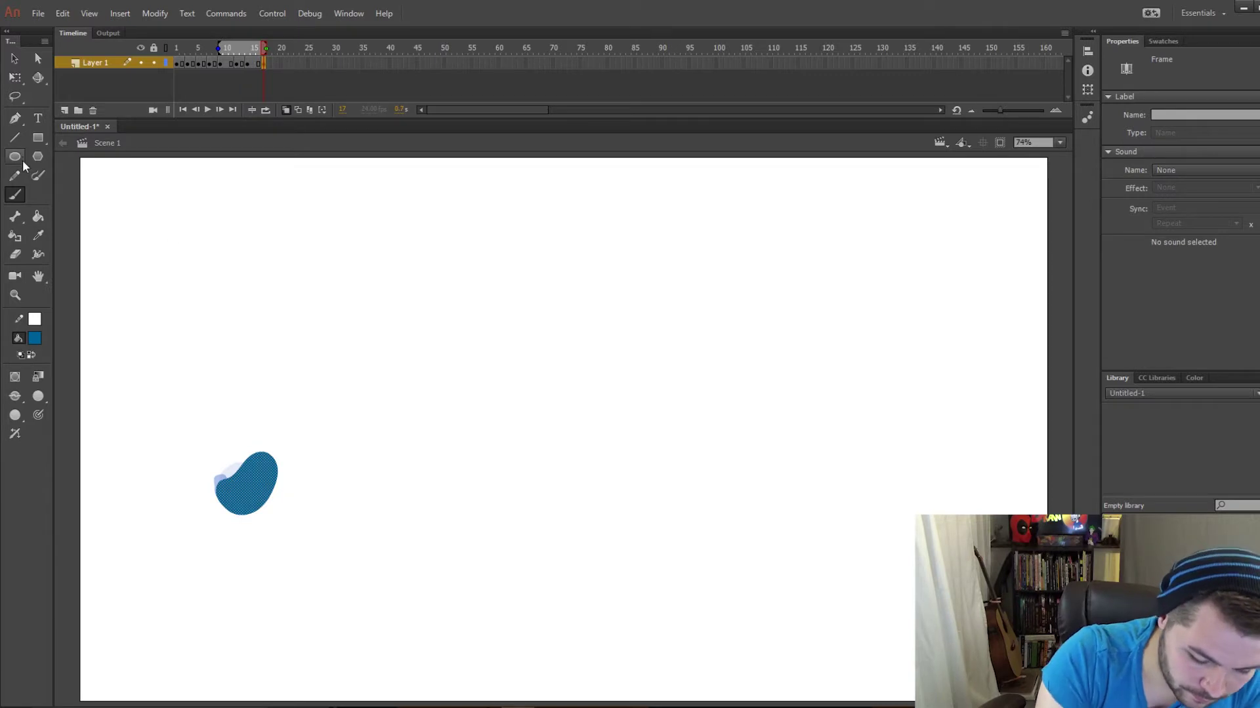
left_click(16, 254)
mouse_move(236, 436)
left_mouse_down()
mouse_move(230, 486)
mouse_move(250, 464)
mouse_move(264, 496)
mouse_move(211, 486)
left_mouse_up()
key("ctrl+z")
key("b")
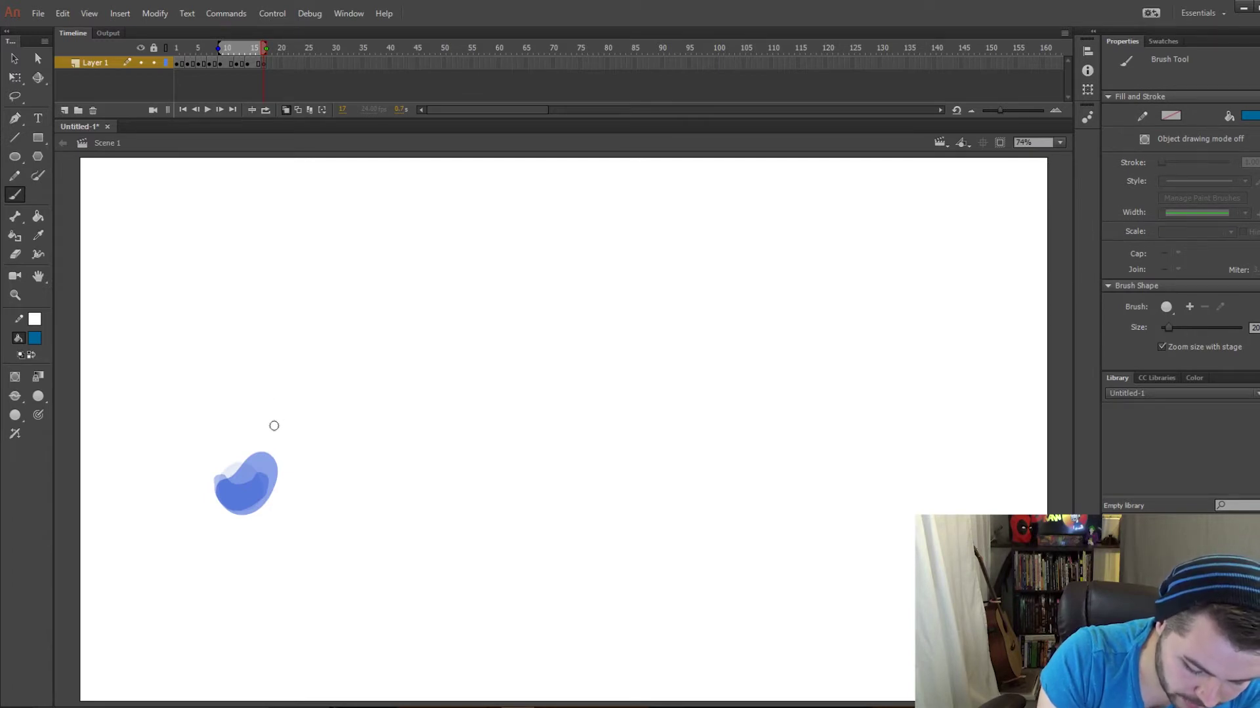
mouse_move(275, 422)
left_mouse_down()
mouse_move(281, 457)
mouse_move(300, 441)
mouse_move(297, 418)
mouse_move(275, 419)
mouse_move(291, 418)
mouse_move(279, 452)
mouse_move(296, 432)
left_mouse_up()
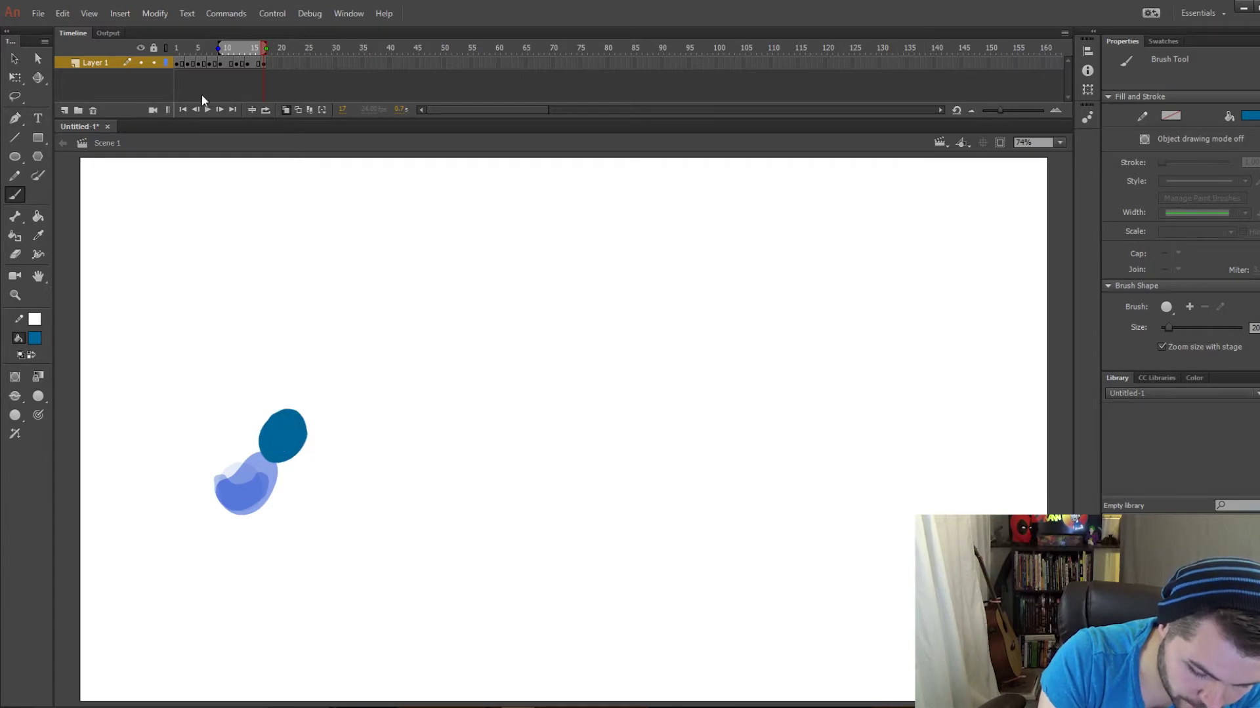
left_click_drag(173, 49, 196, 60)
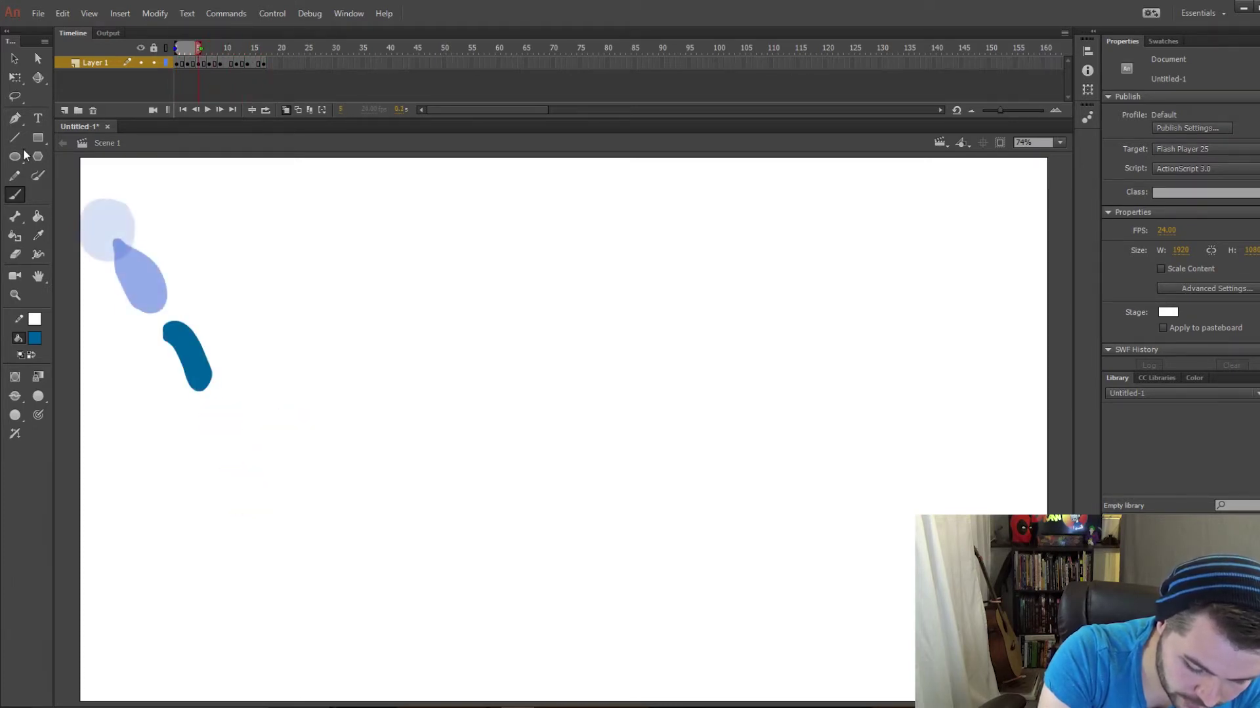
Erase and repaint the stretched stroke's lower tip rounder, then replay the early frames.
left_click(15, 254)
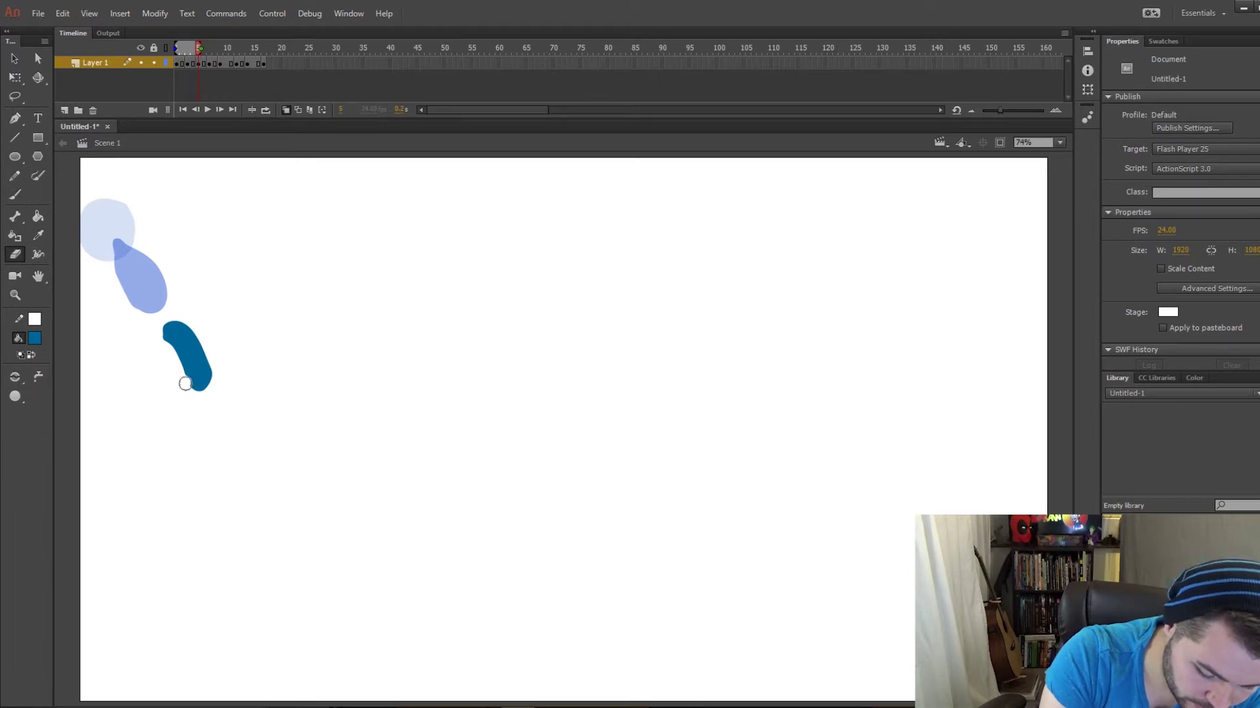
left_click_drag(187, 385, 208, 383)
key("b")
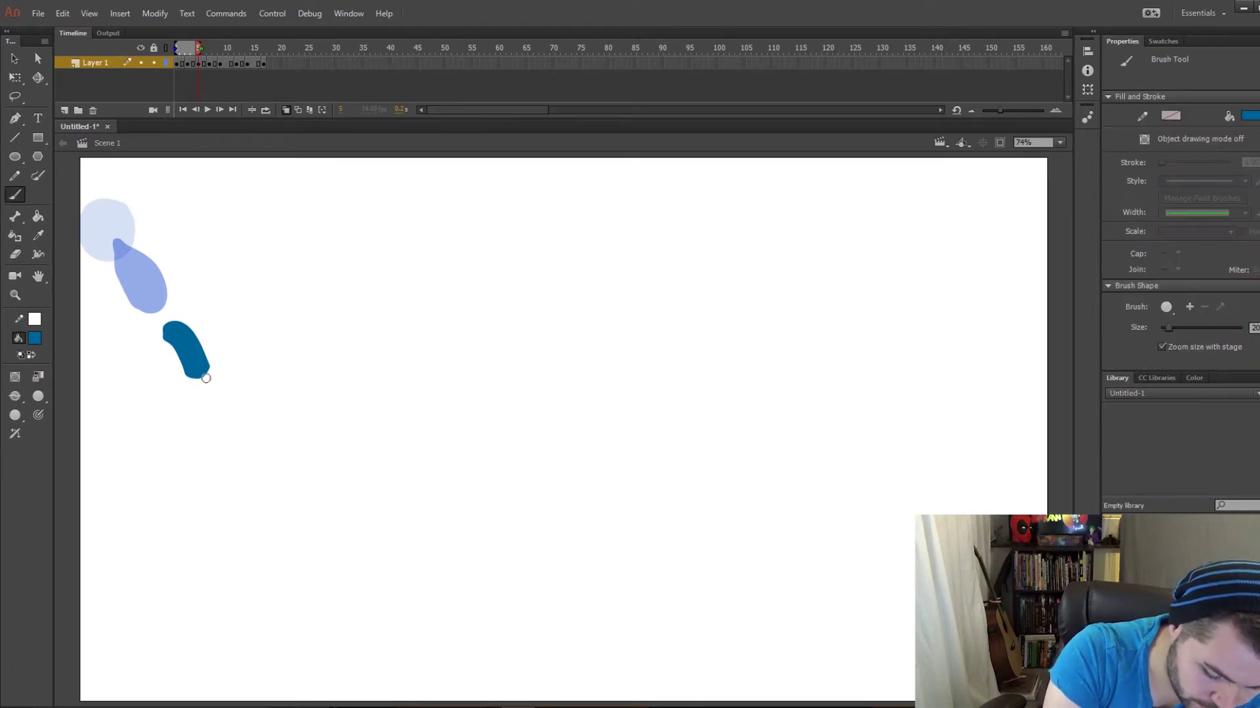
left_click_drag(197, 377, 177, 370)
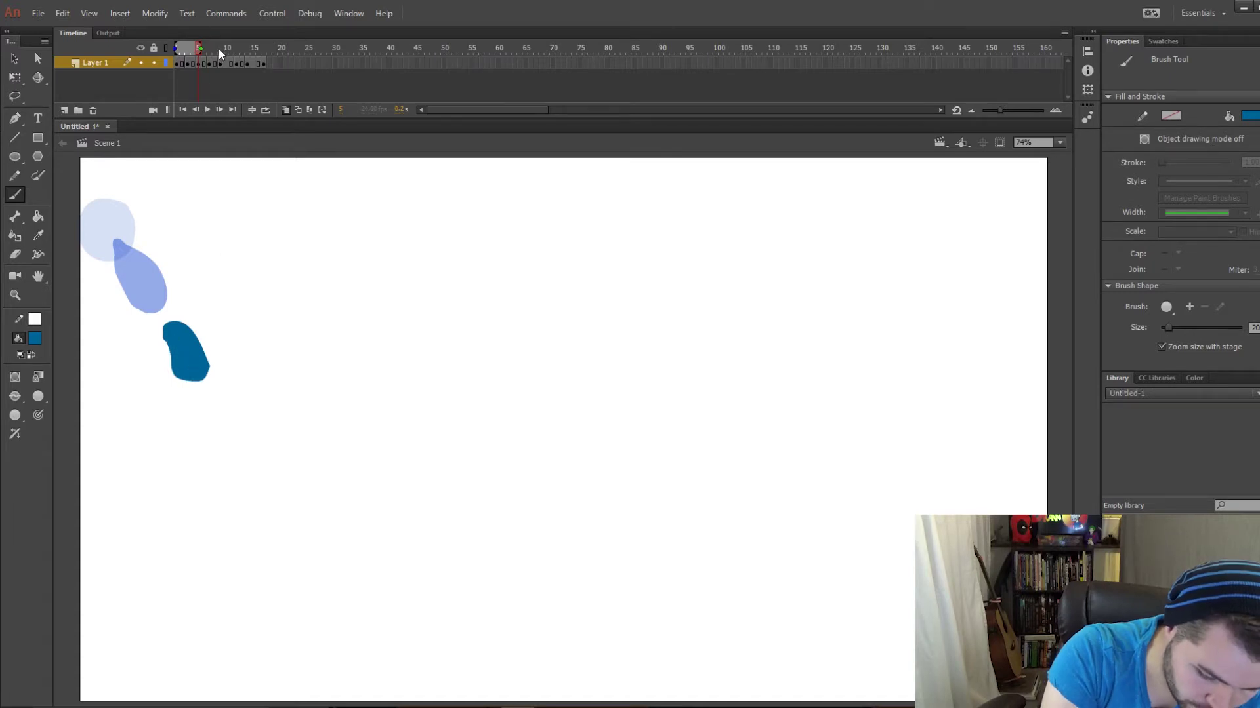
left_click_drag(218, 50, 269, 61)
Add a keyframe at frame 19, nick the oval's lower left, and ghost frames back to frame 1.
left_click(280, 63)
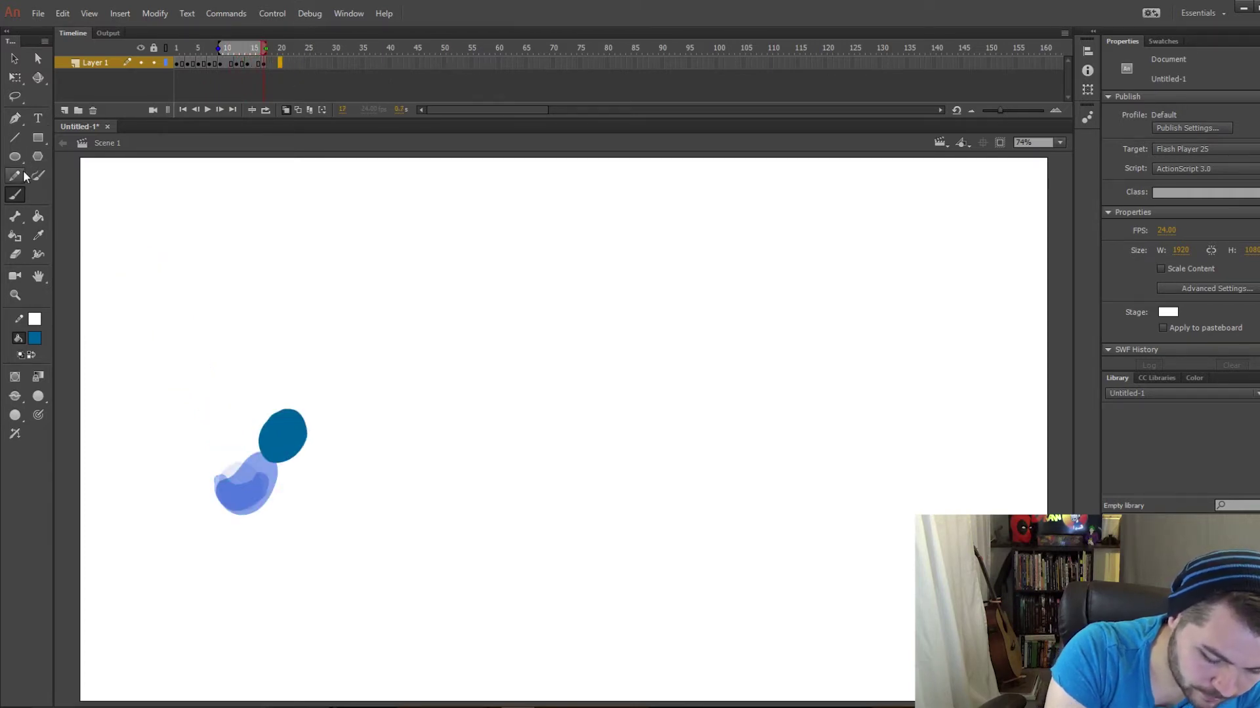
left_click(15, 254)
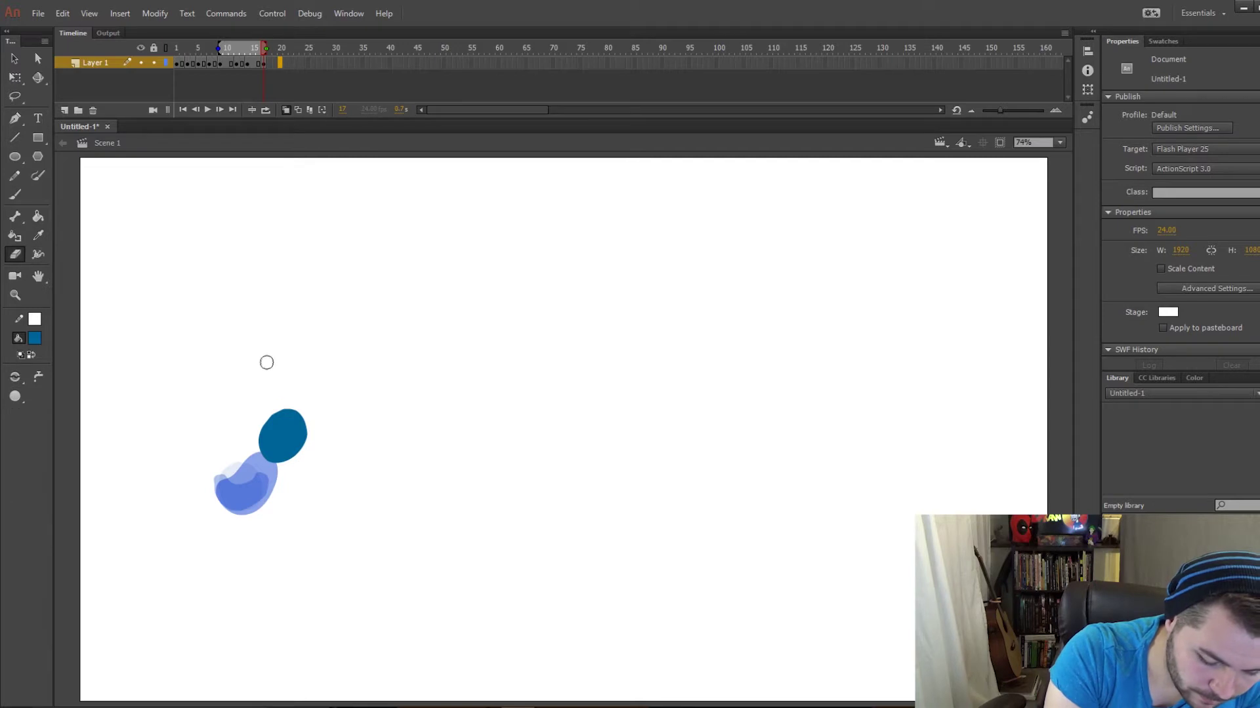
left_click(275, 63)
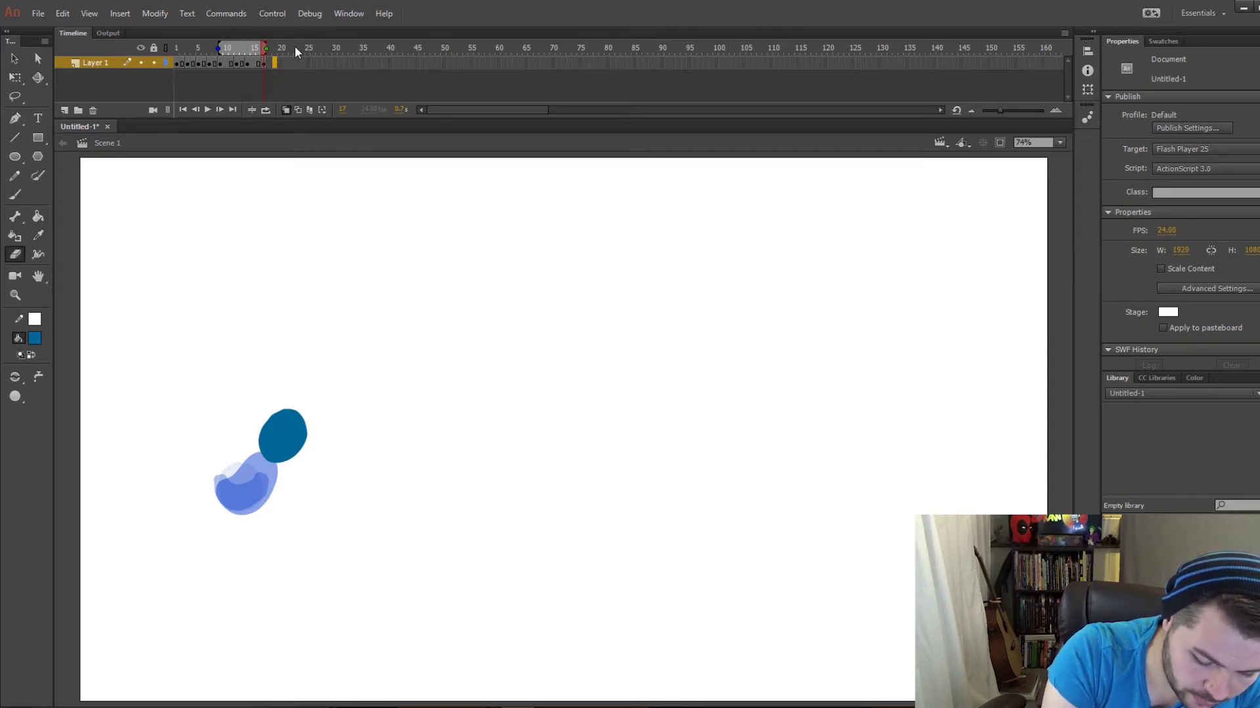
key("F6")
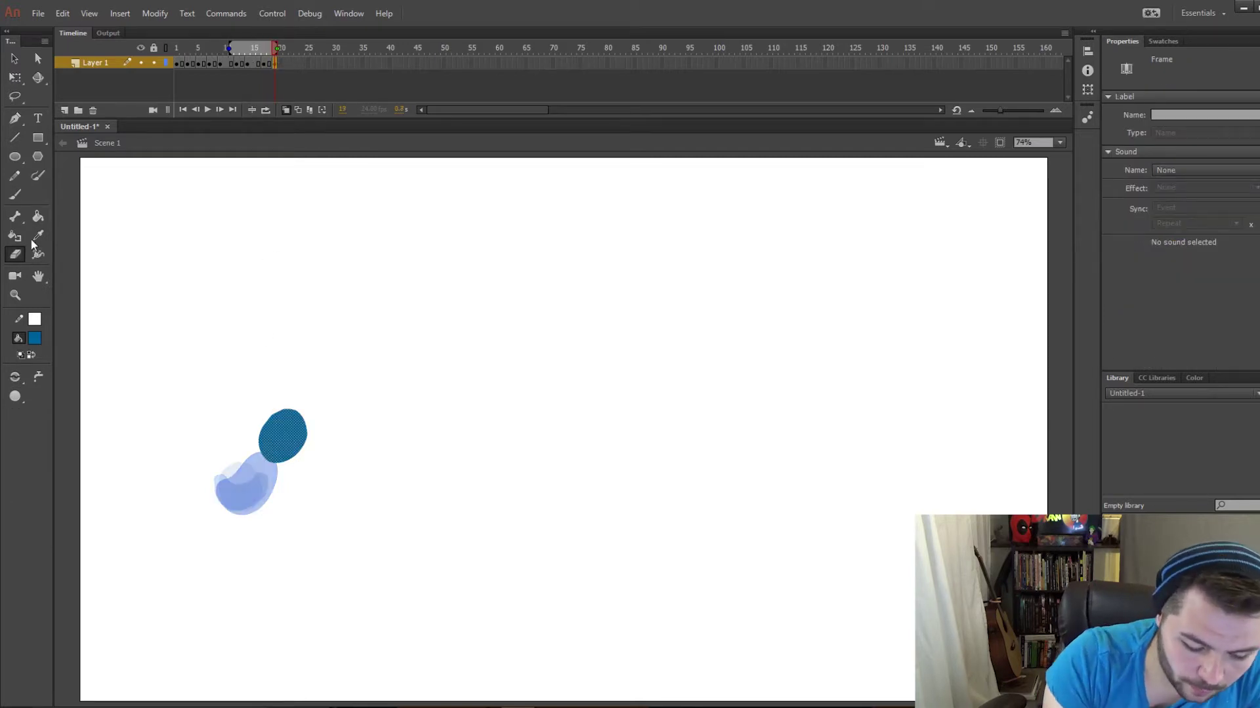
mouse_move(262, 459)
left_mouse_down()
mouse_move(281, 410)
mouse_move(270, 444)
mouse_move(306, 424)
left_mouse_up()
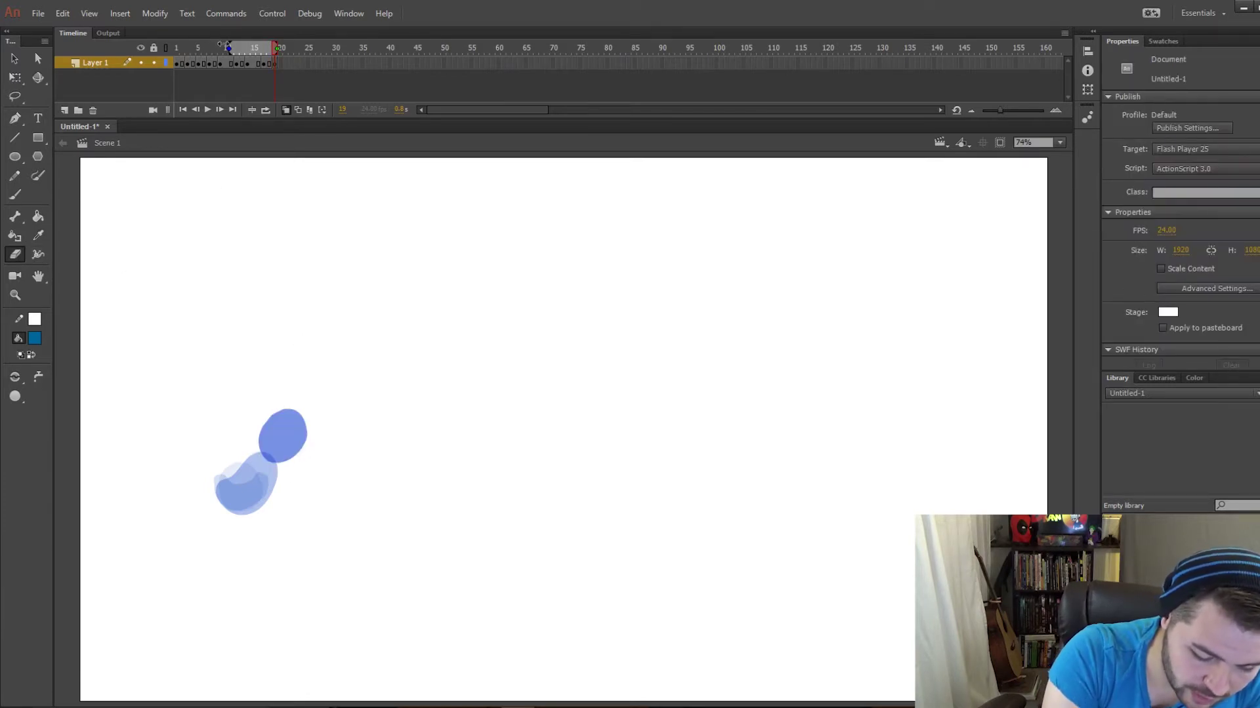
left_click_drag(228, 47, 175, 47)
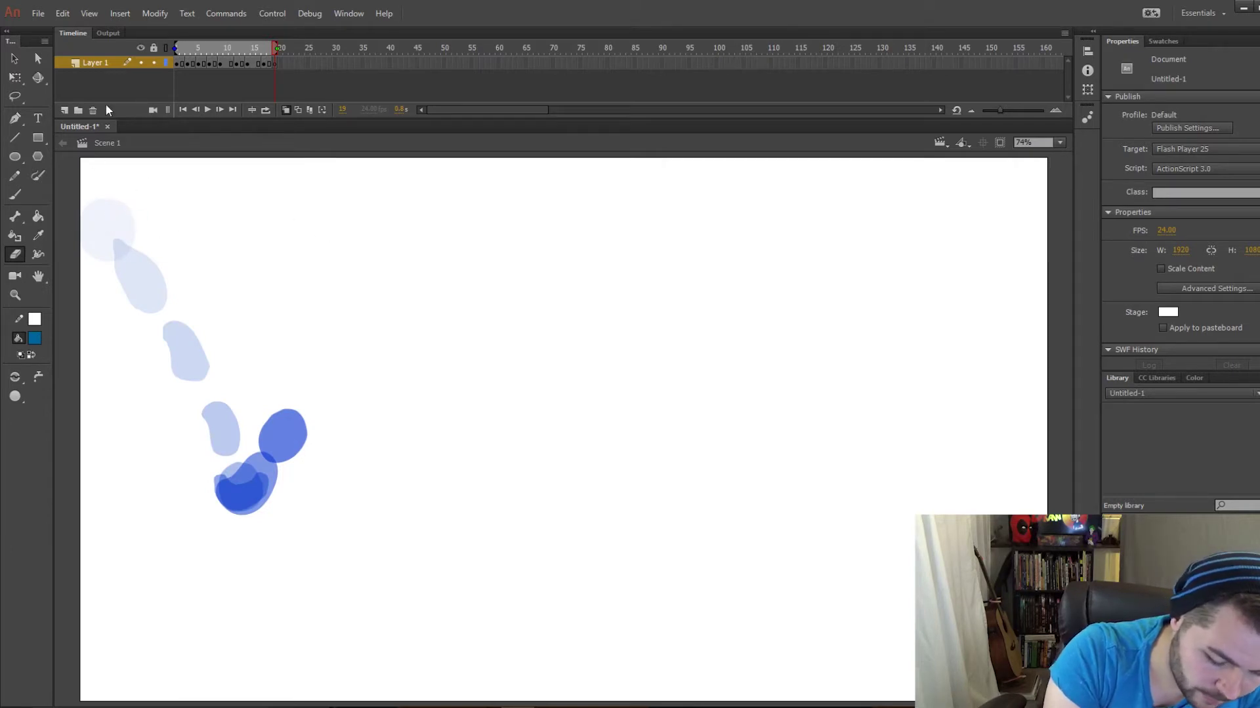
On a new Layer 2, brush a red #CC0033 path dropping from the upper left and bouncing across the stage.
left_click(65, 110)
left_click(35, 338)
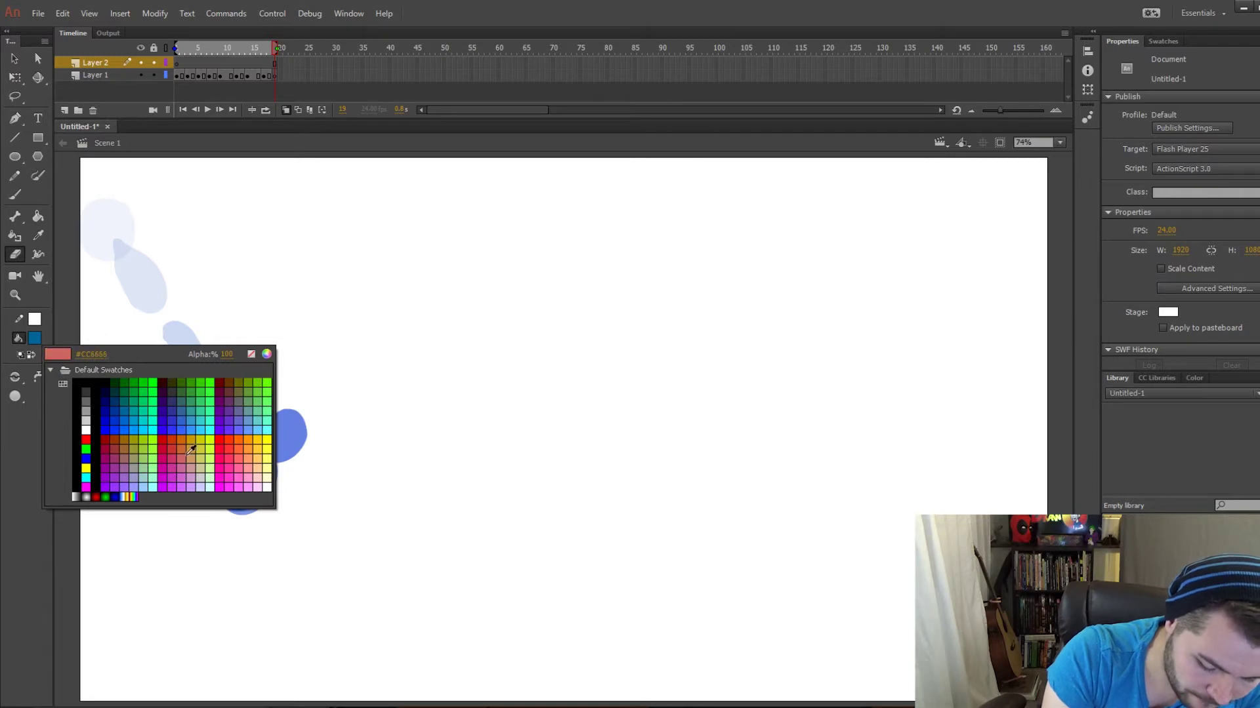
left_click(164, 442)
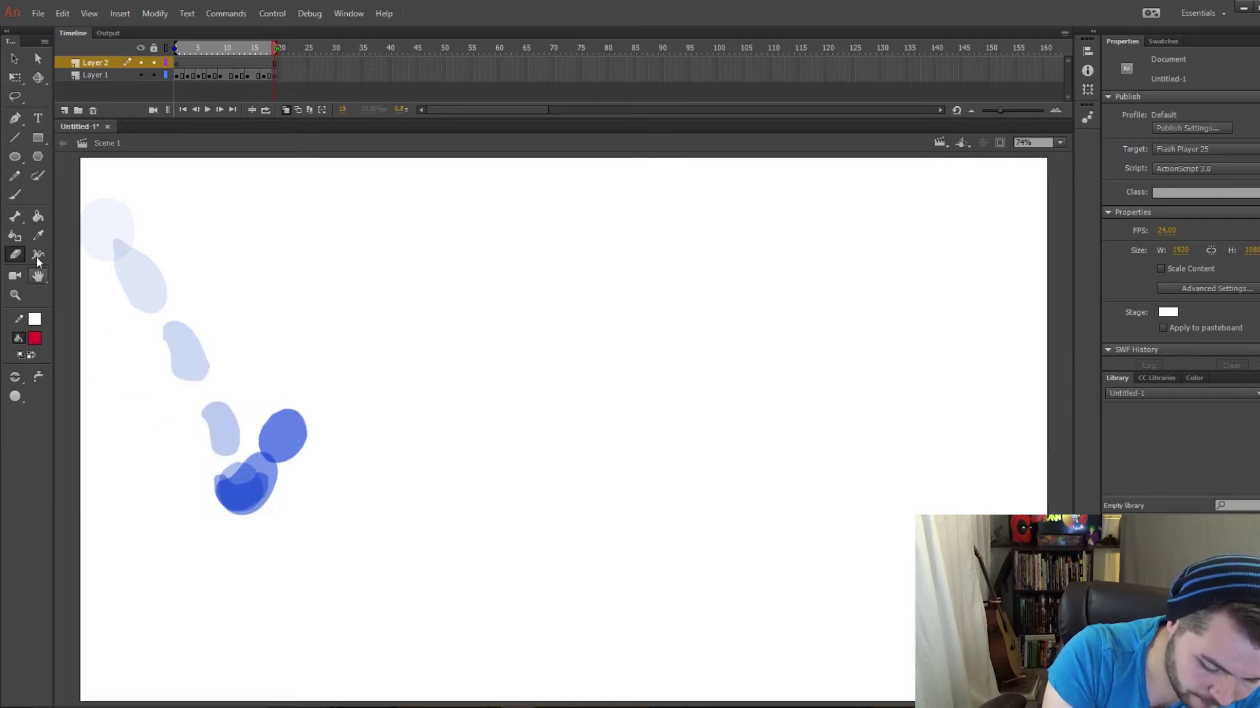
left_click(23, 198)
left_click(38, 414)
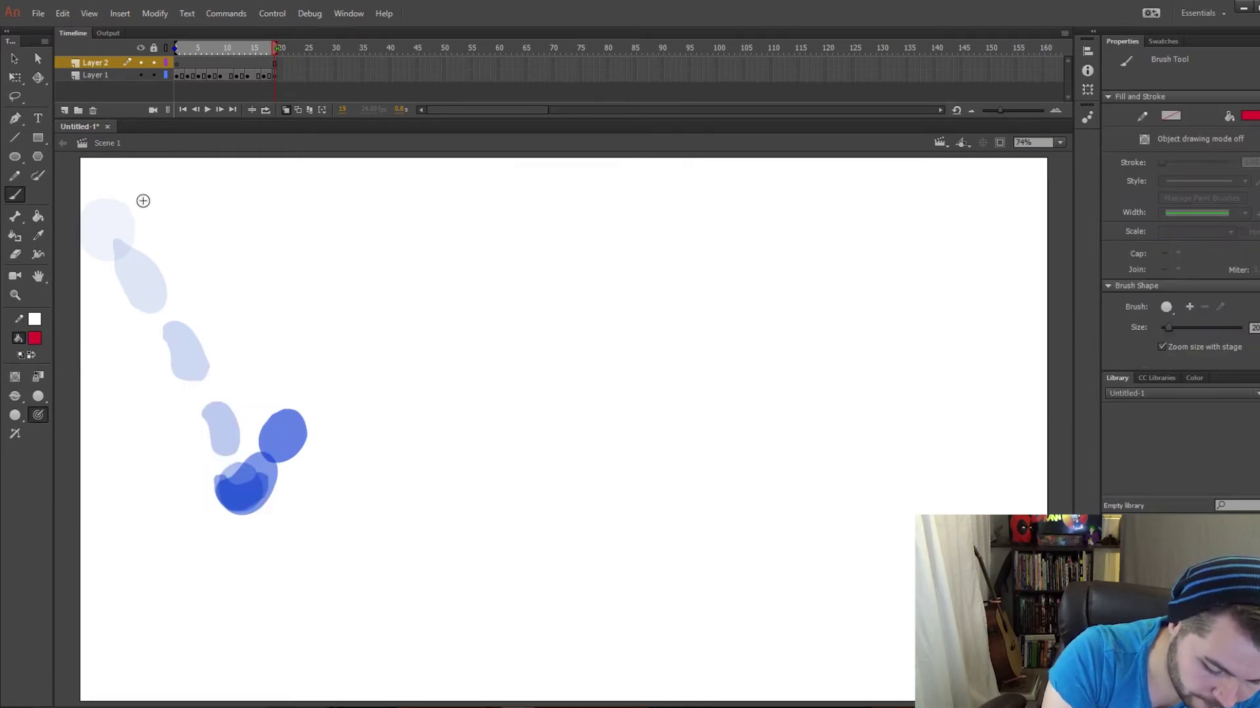
mouse_move(91, 215)
left_mouse_down()
mouse_move(185, 357)
mouse_move(240, 501)
mouse_move(317, 312)
left_mouse_up()
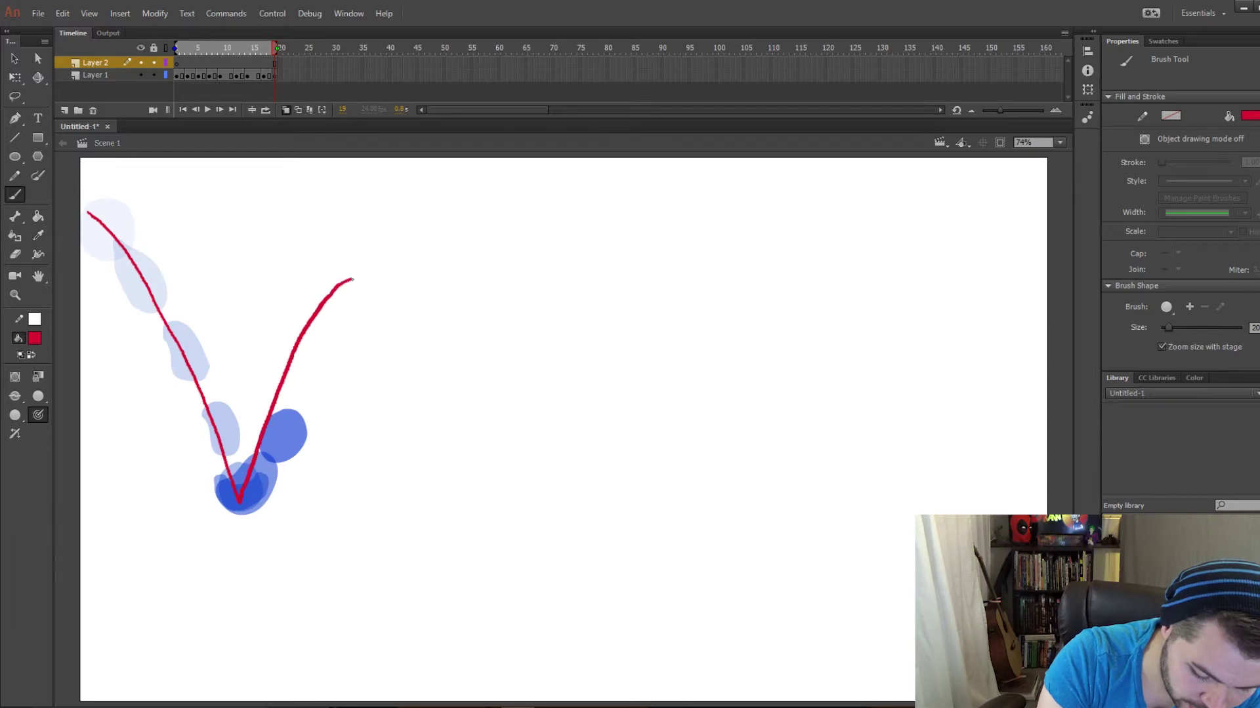
mouse_move(396, 294)
left_mouse_down()
mouse_move(507, 491)
mouse_move(541, 408)
mouse_move(577, 367)
mouse_move(649, 350)
mouse_move(738, 413)
mouse_move(789, 488)
mouse_move(828, 442)
mouse_move(894, 452)
mouse_move(976, 513)
left_mouse_up()
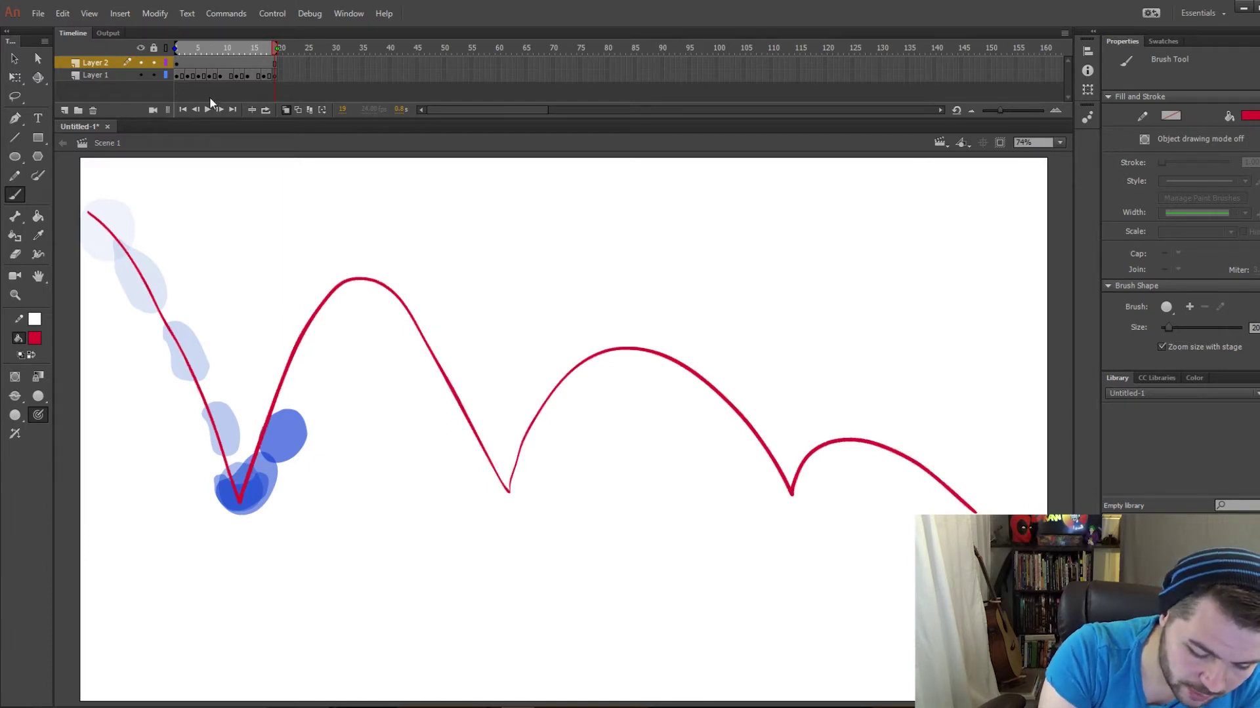
Extend both layers to frame 61 with F7 and return to frame 19.
left_click(106, 77)
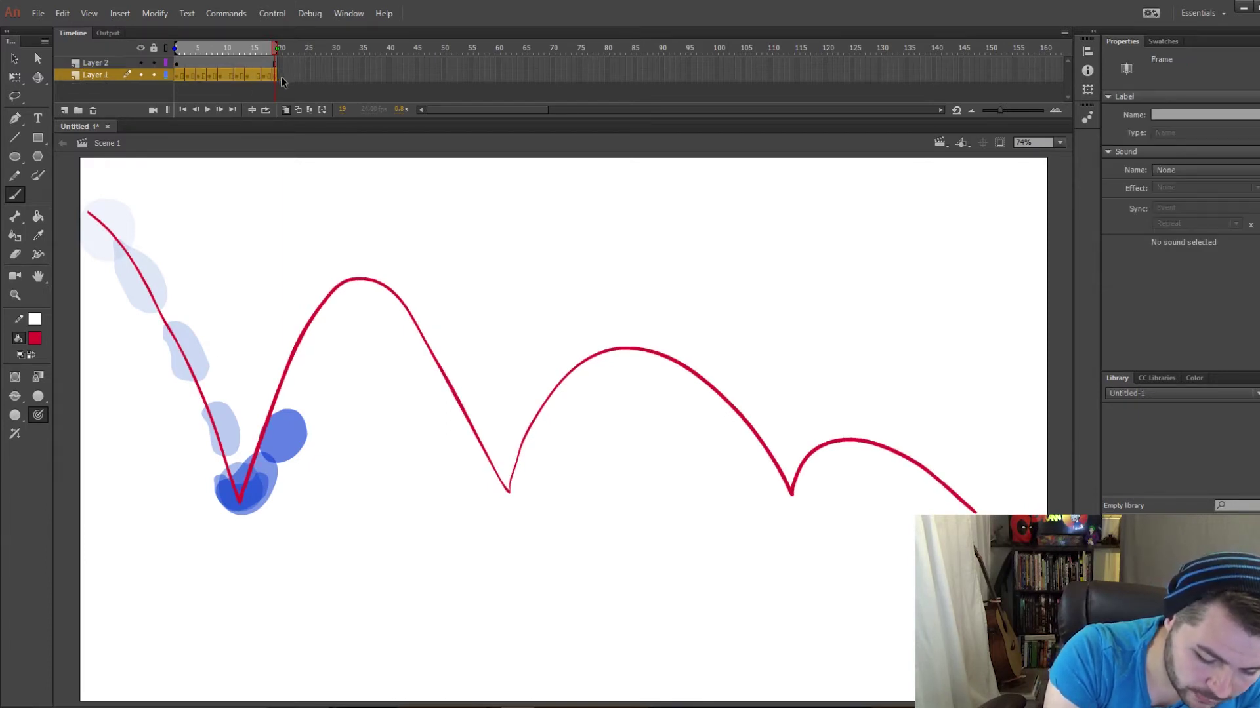
left_click(503, 63)
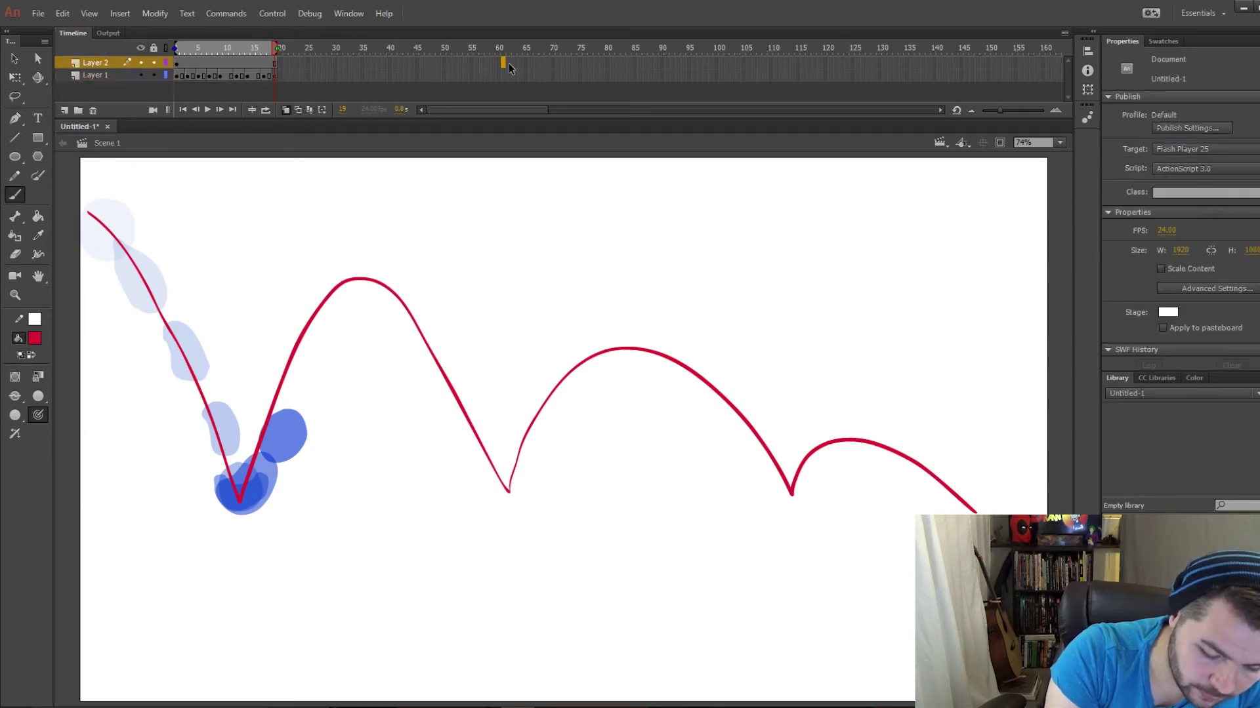
key("F7")
left_click(503, 76)
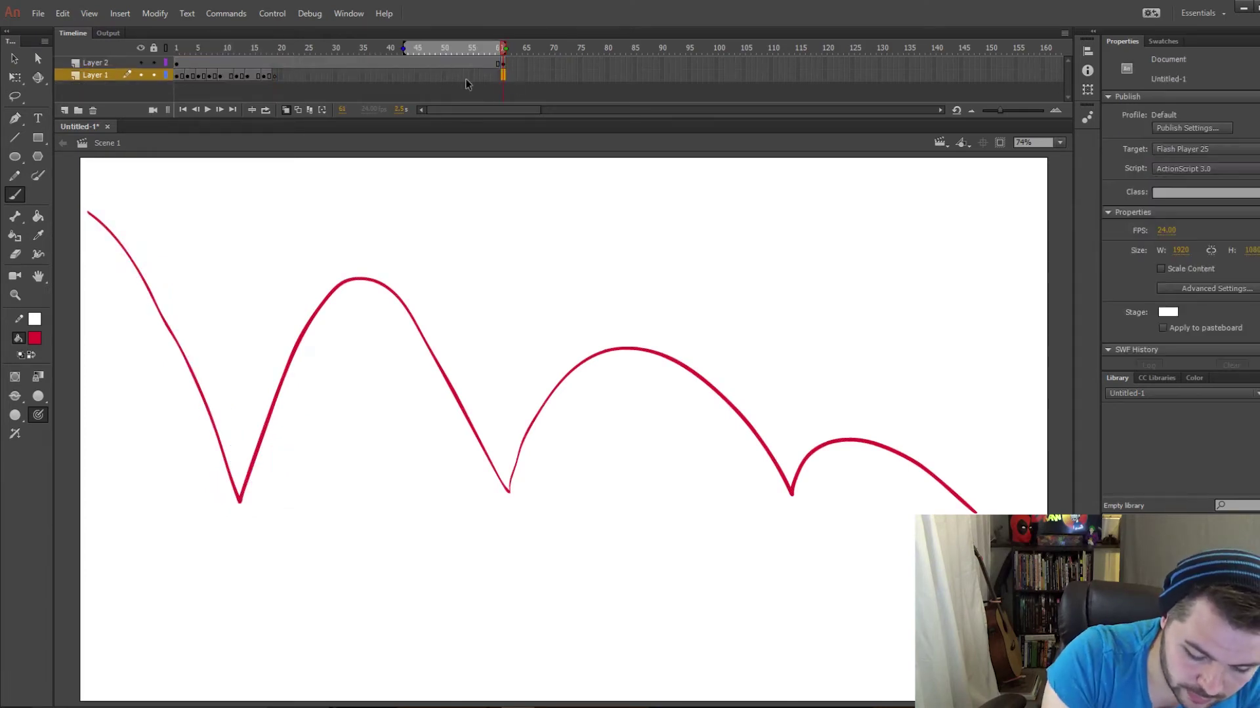
left_click(274, 76)
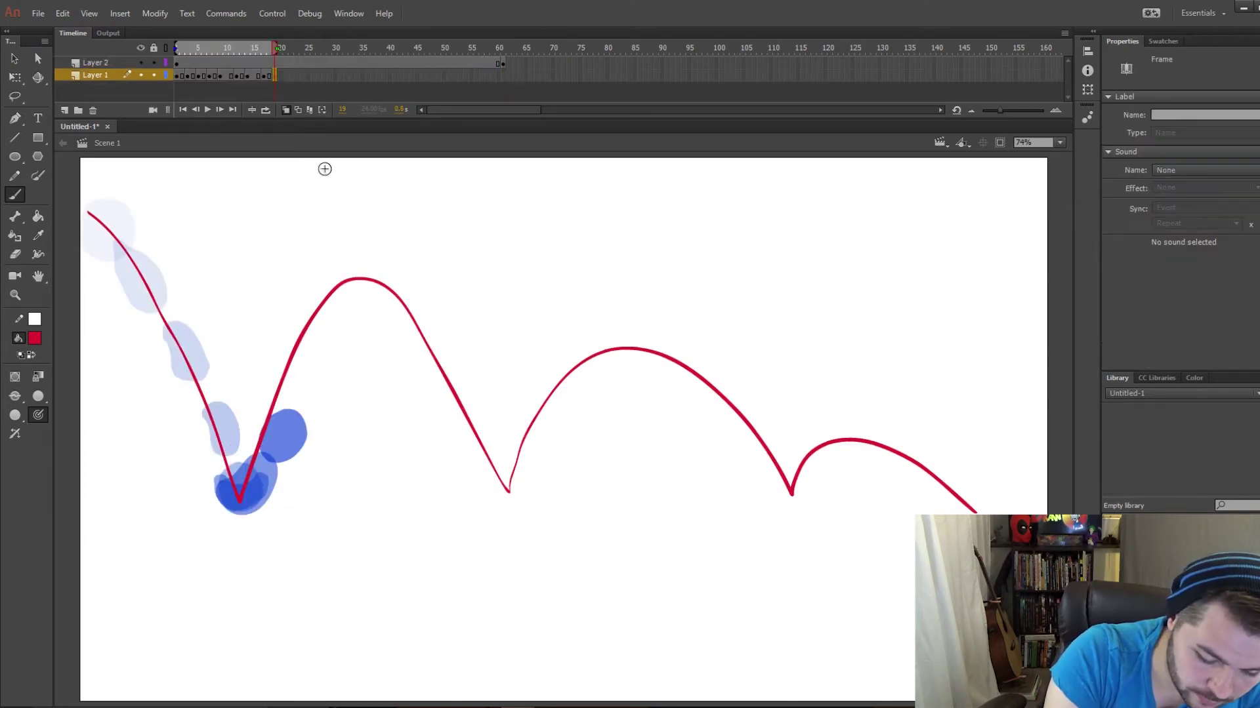
Recolour the frame 19 blob a darker teal blue, undoing a trial white fill.
left_click(34, 338)
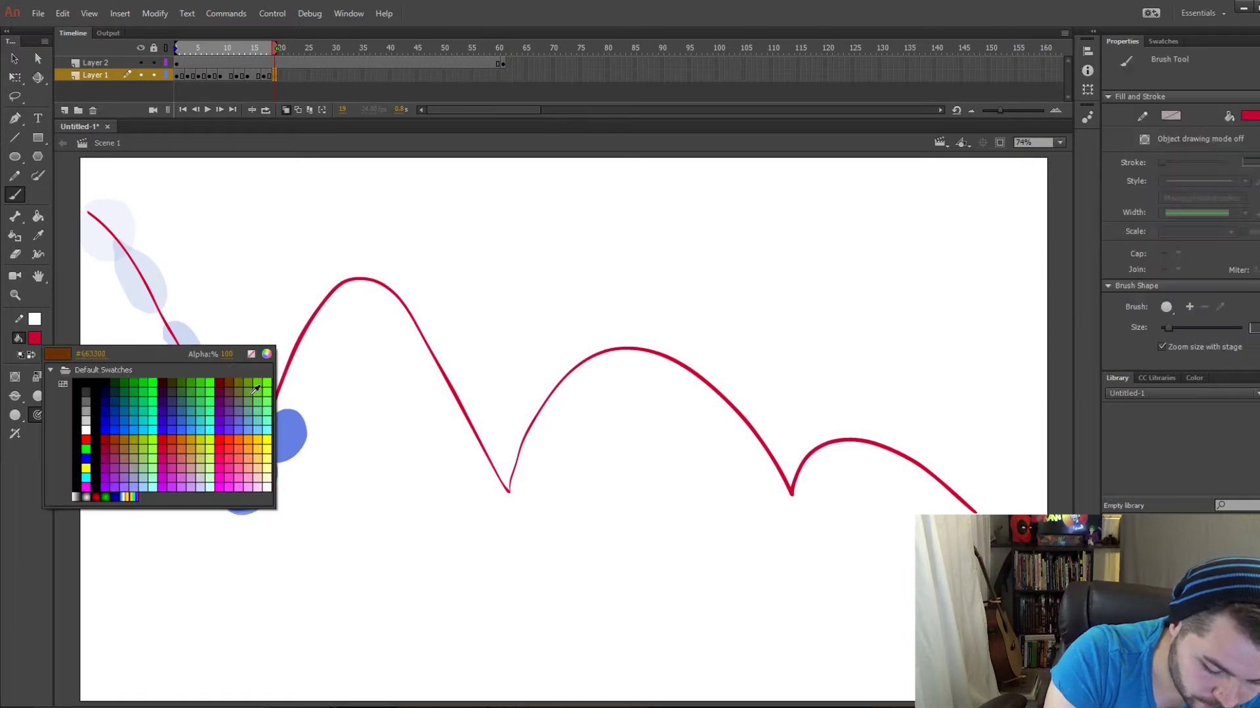
left_click(271, 76)
left_click(271, 76)
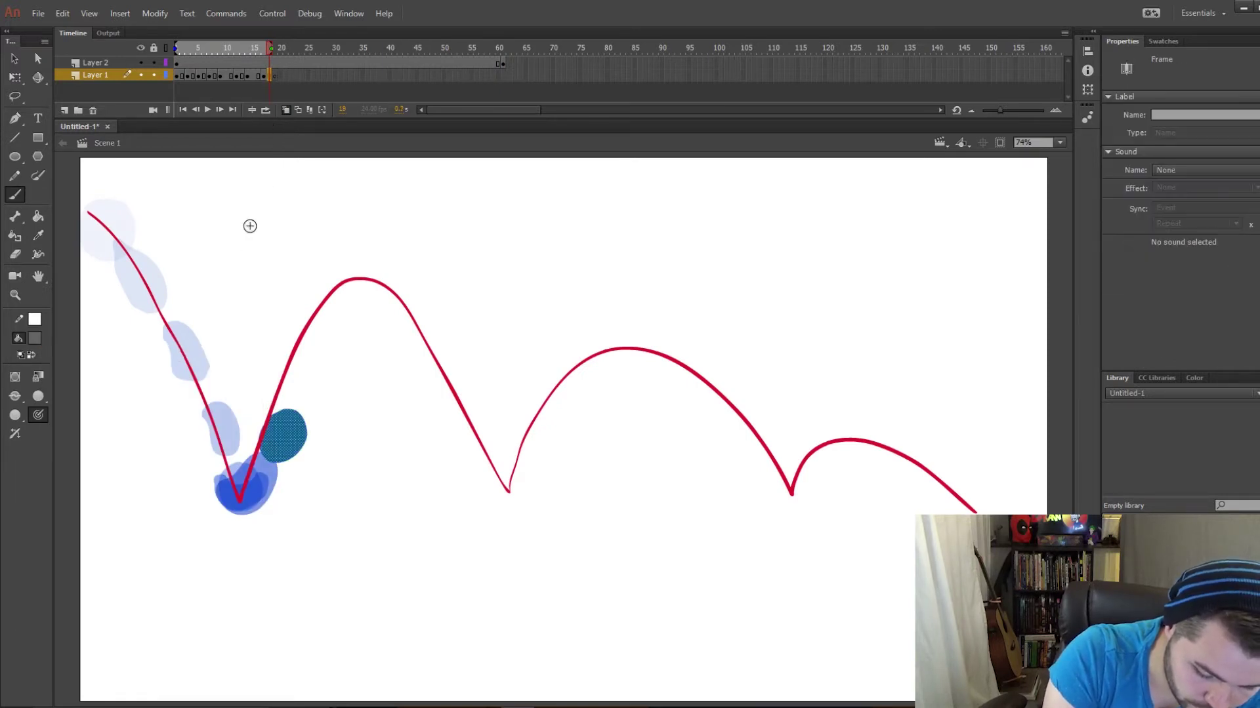
left_click(35, 338)
left_click(85, 436)
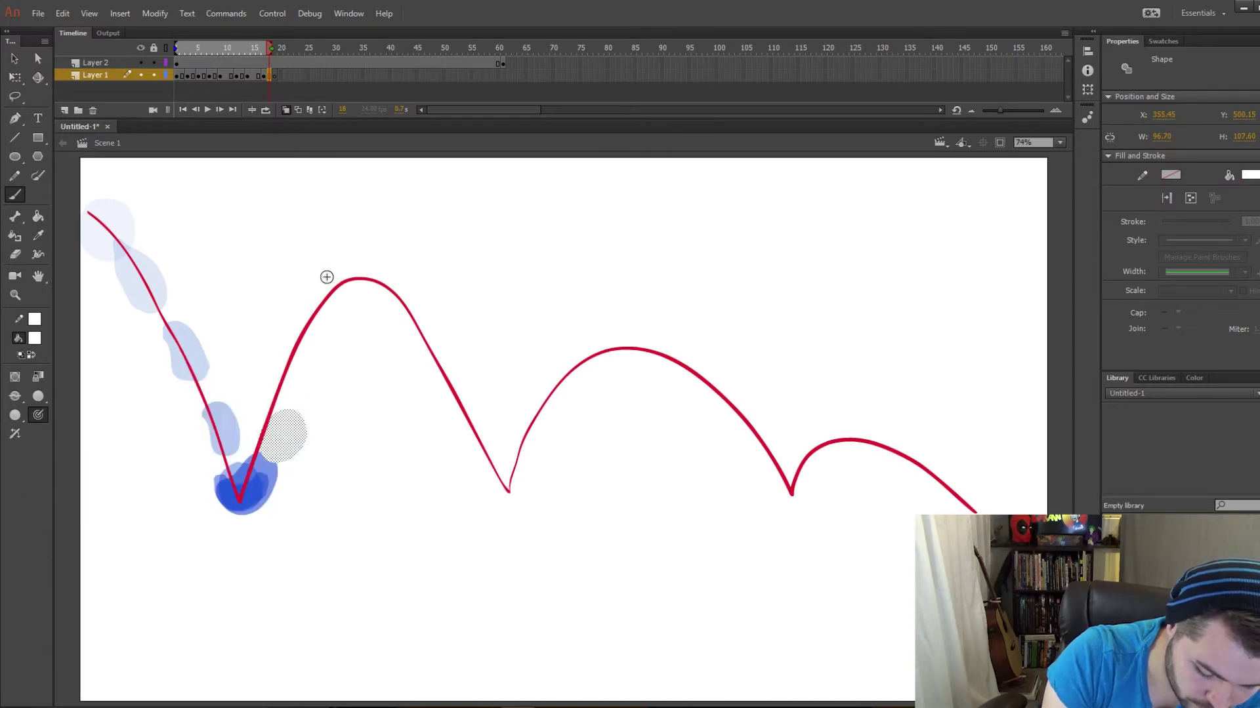
key("ctrl+z")
key("period")
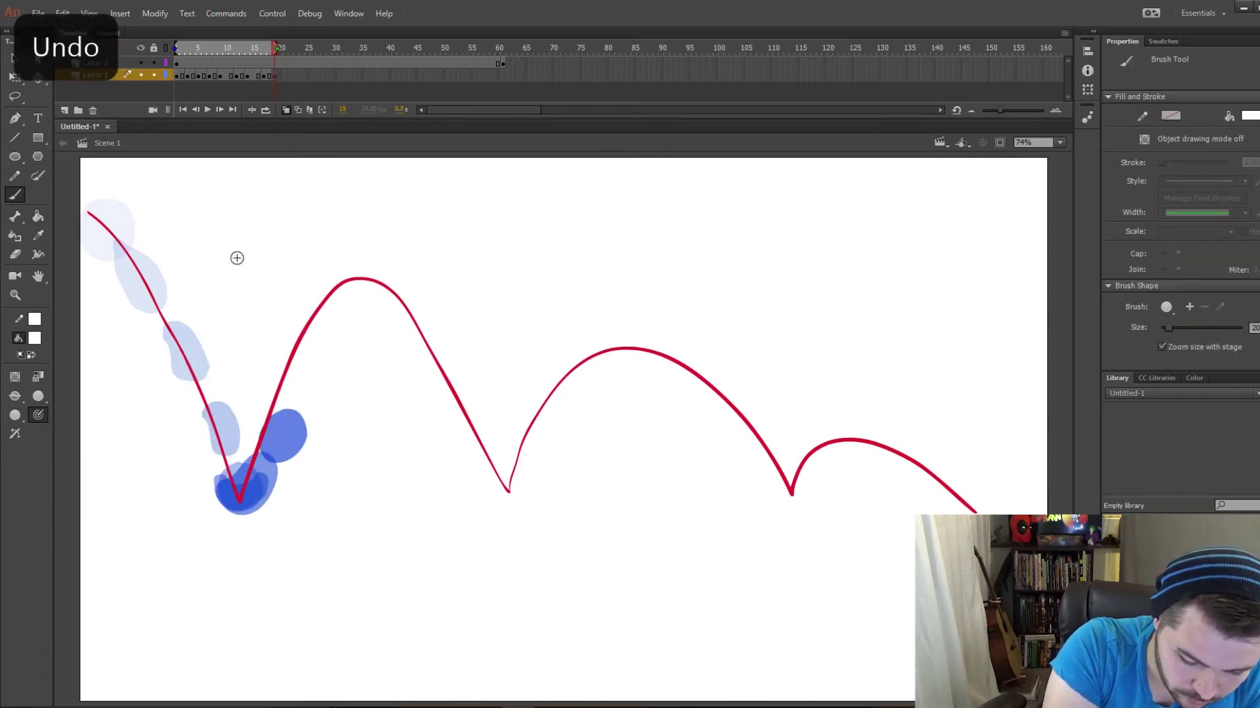
key("comma")
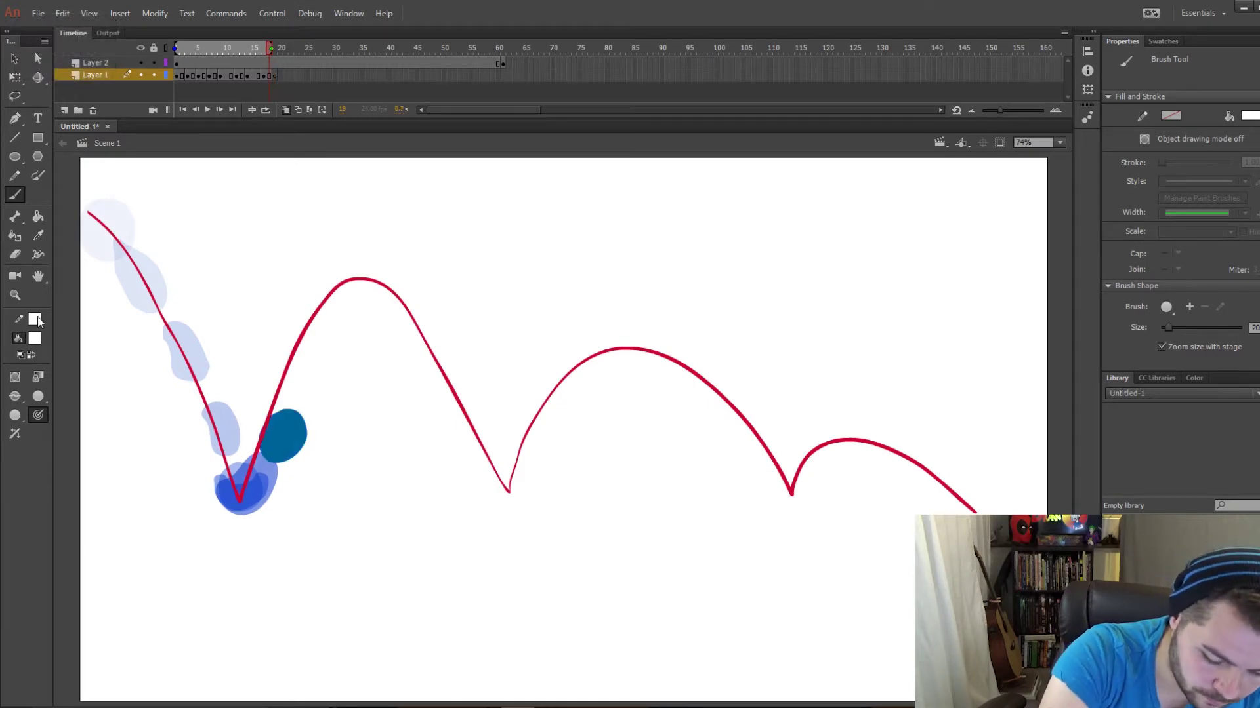
left_click(36, 338)
left_click(301, 439)
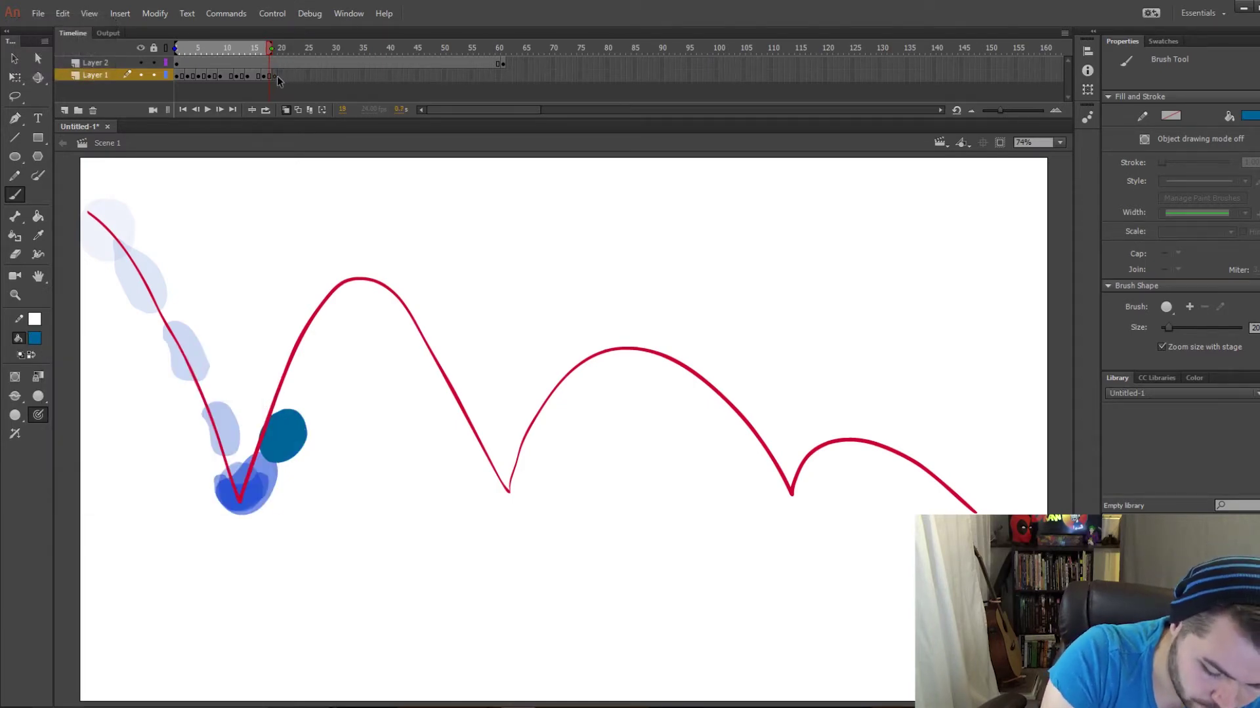
Paint teal blobs climbing the red curve on frames 19 and 21.
left_click(276, 76)
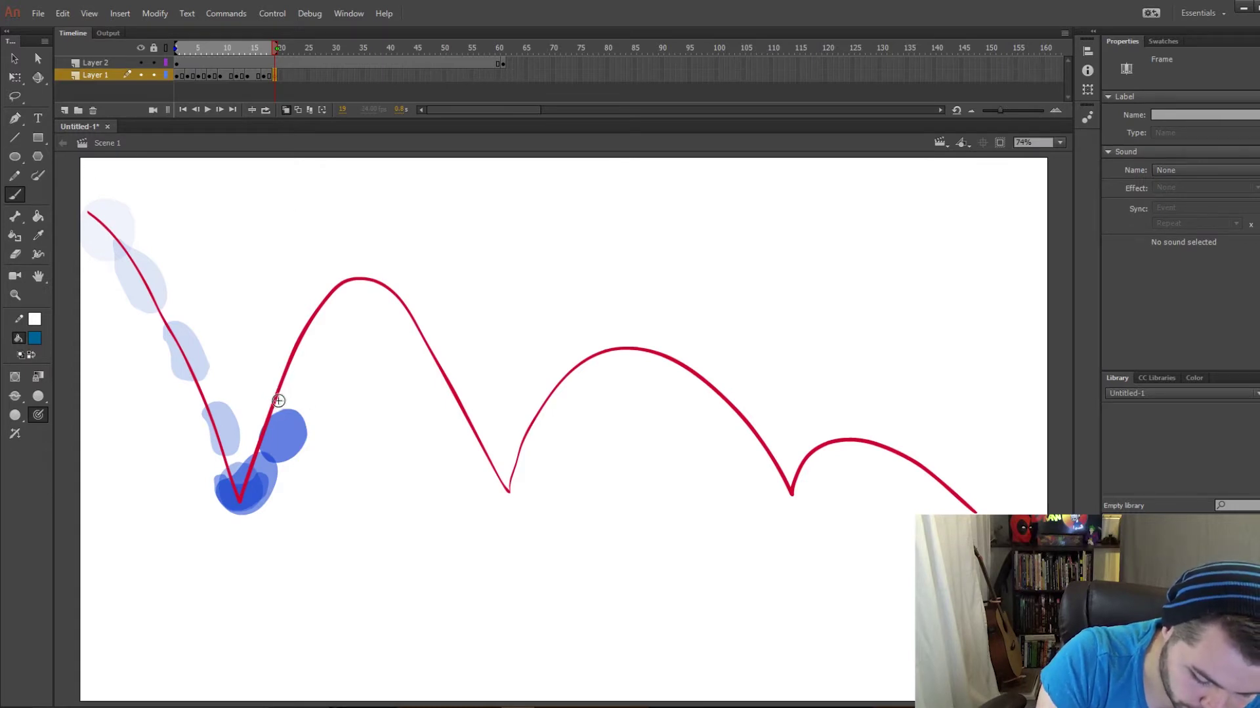
mouse_move(294, 364)
left_mouse_down()
mouse_move(313, 397)
mouse_move(280, 423)
mouse_move(275, 384)
mouse_move(294, 366)
mouse_move(288, 413)
mouse_move(308, 384)
mouse_move(299, 395)
left_mouse_up()
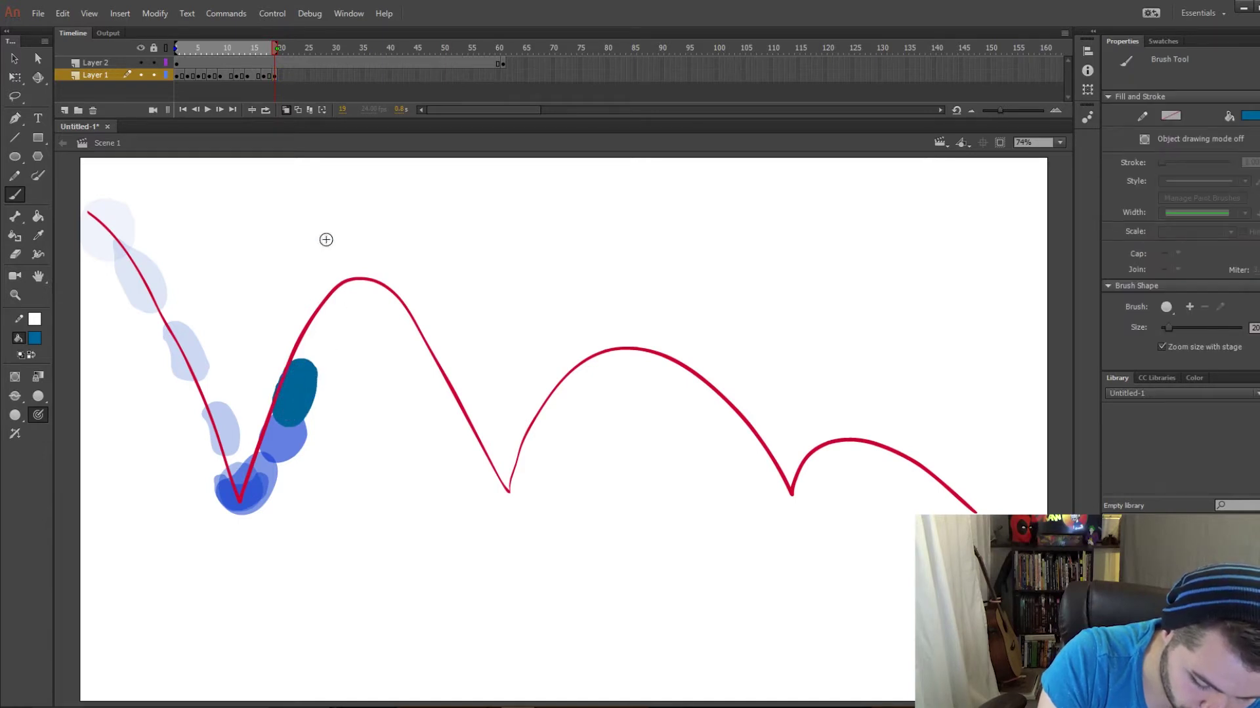
left_click(286, 76)
key("F6")
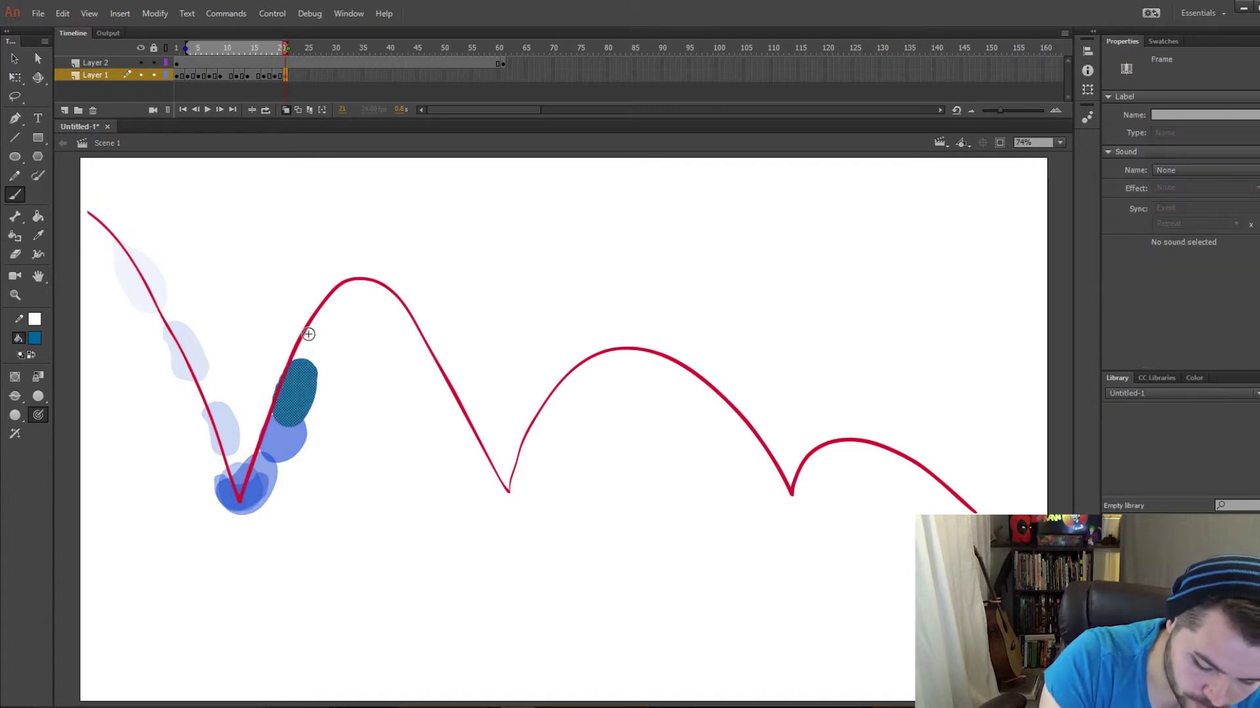
mouse_move(310, 329)
left_mouse_down()
mouse_move(316, 314)
mouse_move(328, 345)
mouse_move(308, 330)
mouse_move(325, 332)
mouse_move(329, 310)
left_mouse_up()
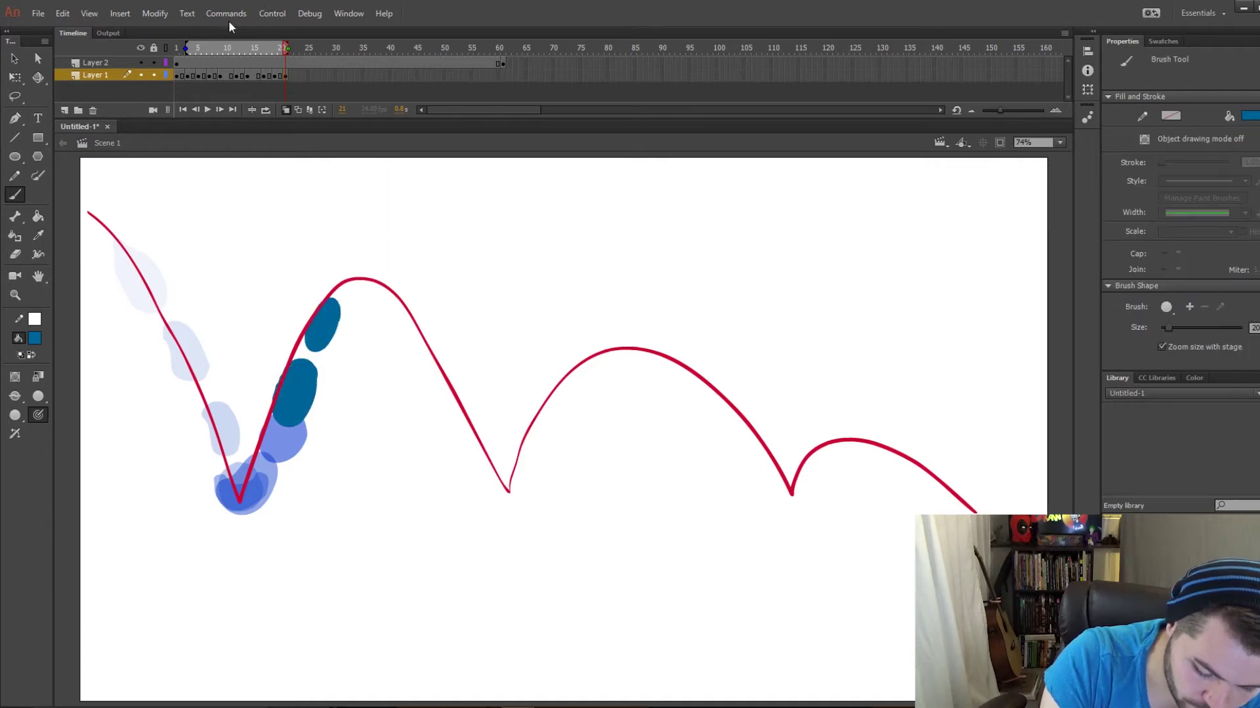
Paint teal blobs at the first arc's peak on frame 23 and just past it on frame 25.
left_click(297, 76)
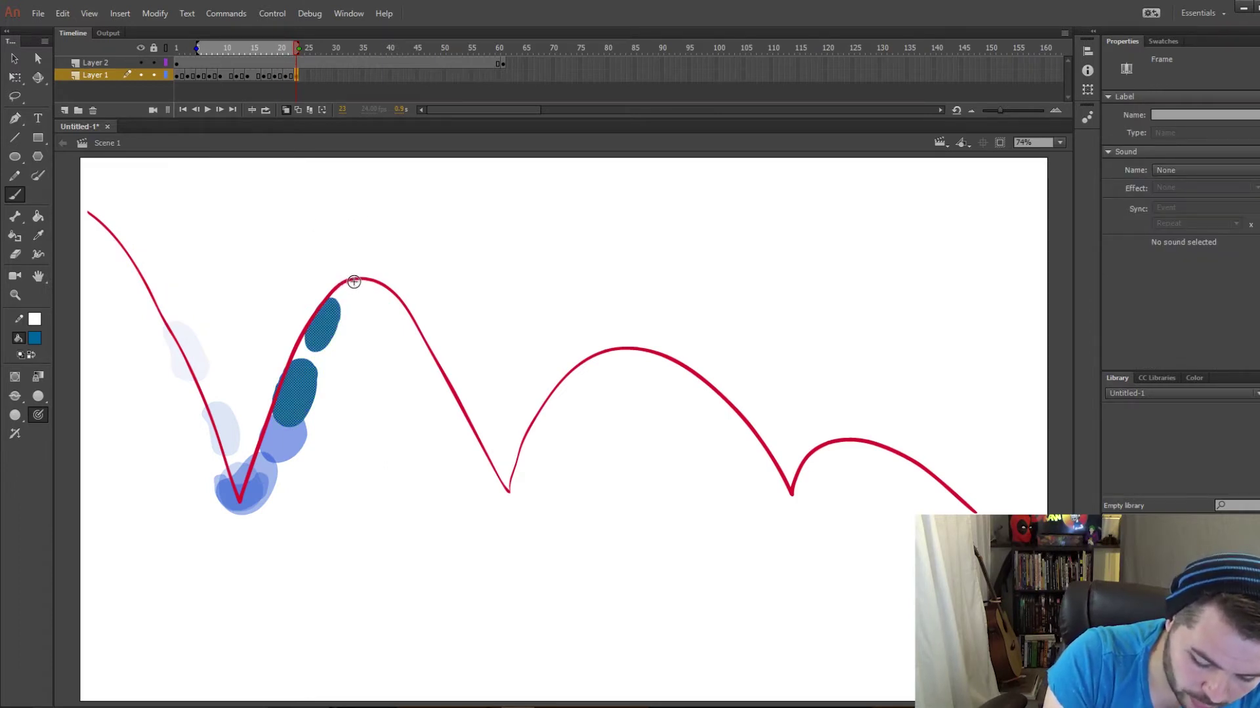
mouse_move(350, 280)
left_mouse_down()
mouse_move(385, 287)
mouse_move(371, 310)
mouse_move(347, 286)
mouse_move(359, 273)
mouse_move(370, 303)
left_mouse_up()
key("ctrl+shift+a")
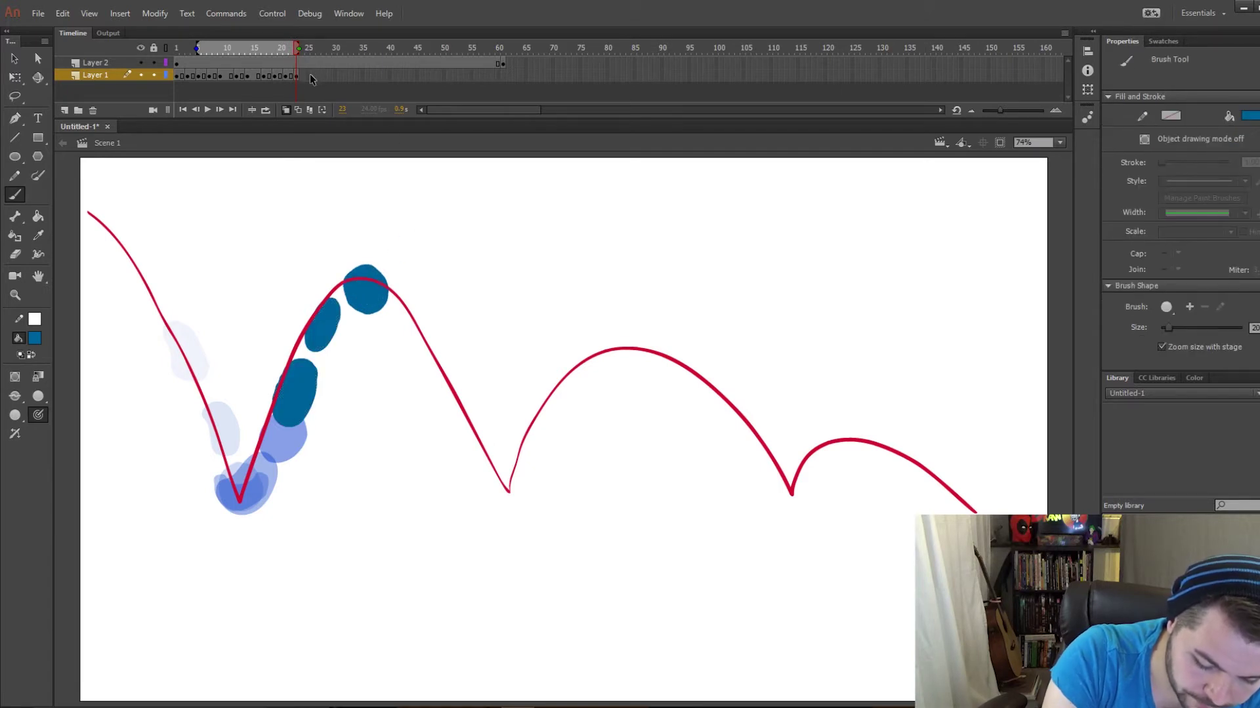
left_click(311, 76)
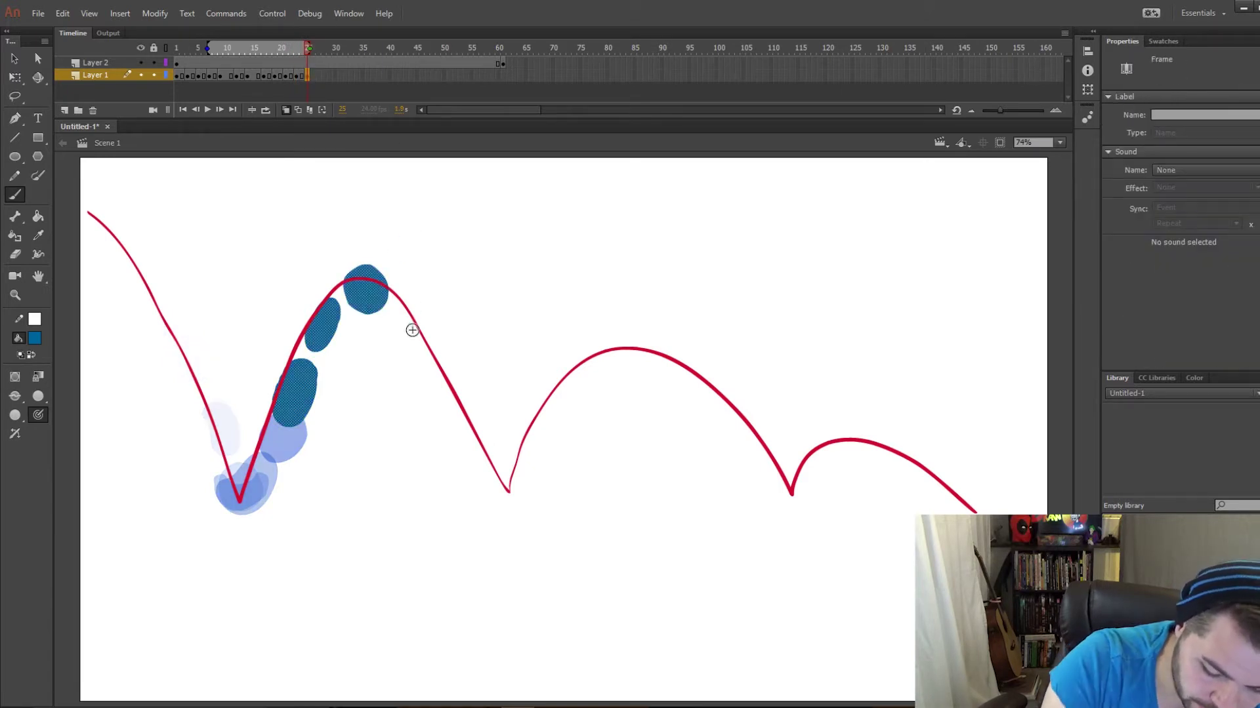
mouse_move(402, 318)
left_mouse_down()
mouse_move(412, 311)
mouse_move(420, 335)
left_mouse_up()
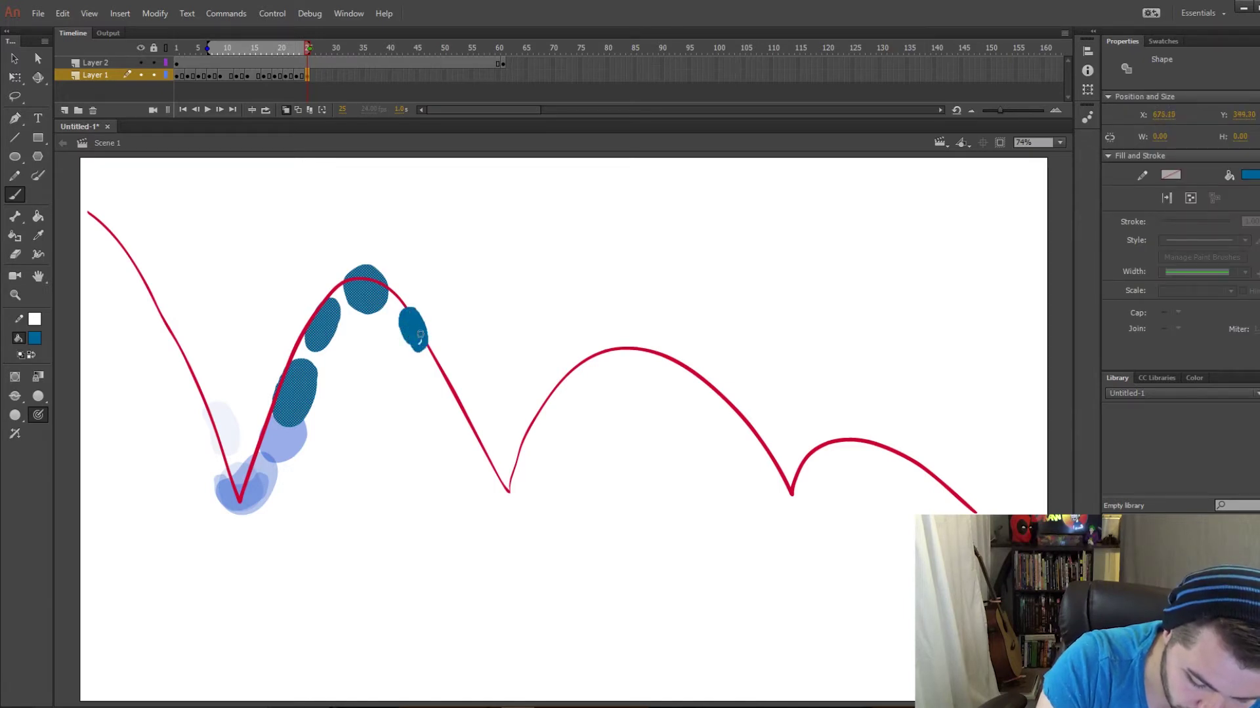
left_click(318, 75)
key("F6")
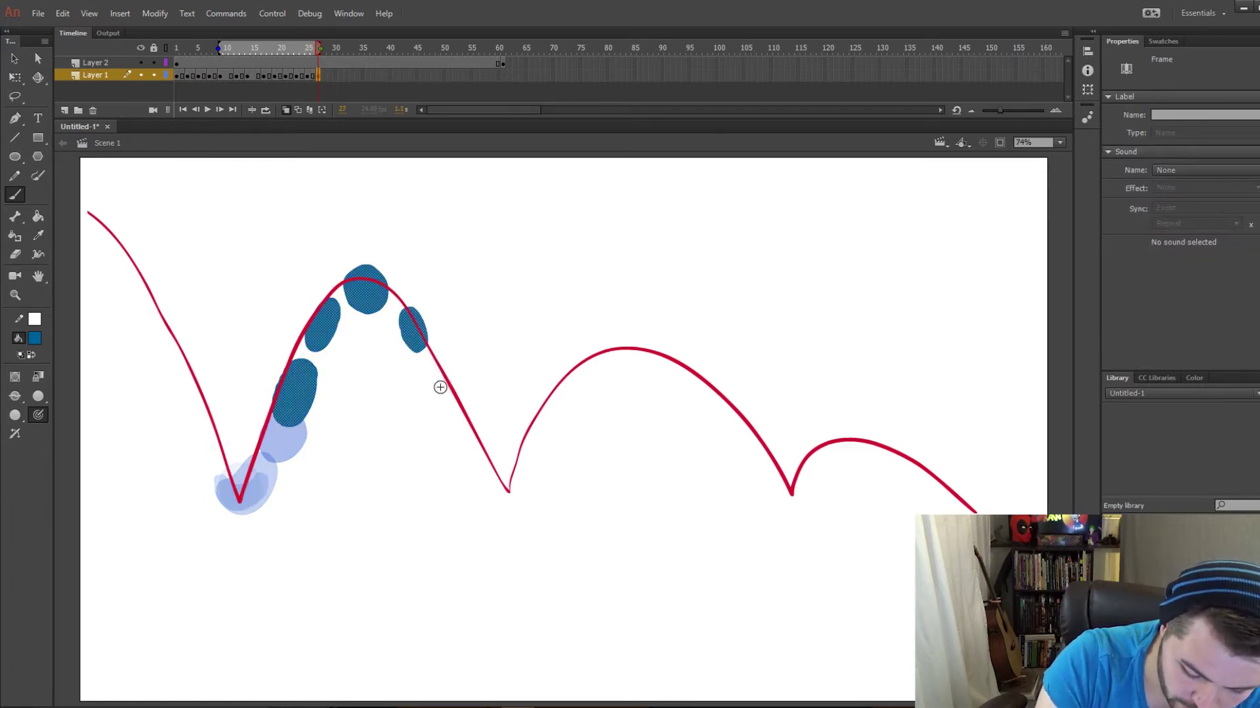
key("ctrl+shift+a")
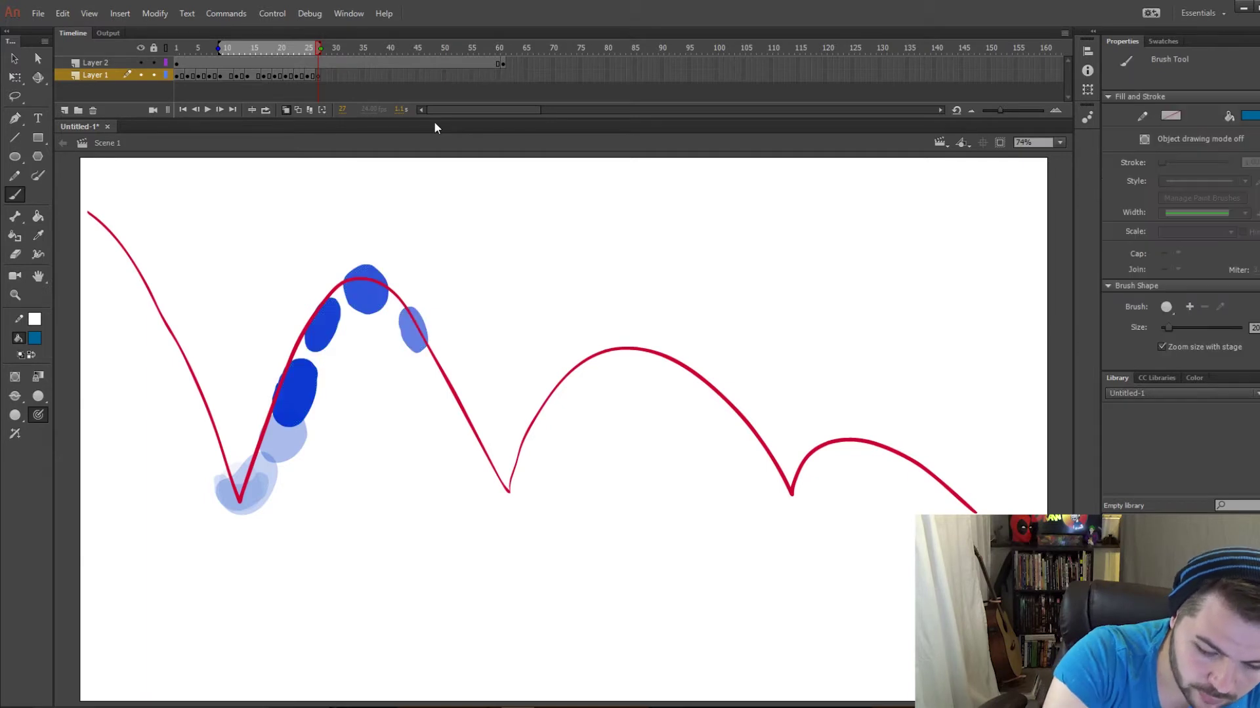
left_click(312, 76)
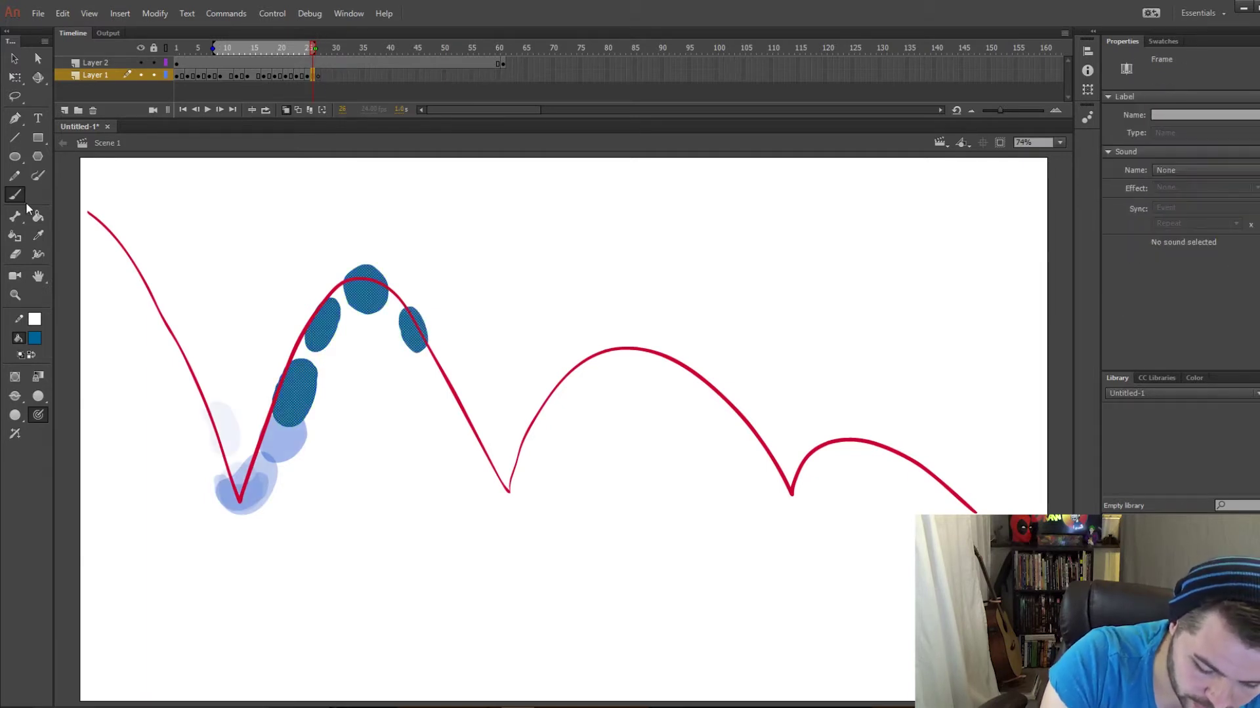
key("l")
mouse_move(353, 252)
left_mouse_down()
mouse_move(257, 377)
mouse_move(288, 444)
mouse_move(385, 320)
mouse_move(357, 250)
left_mouse_up()
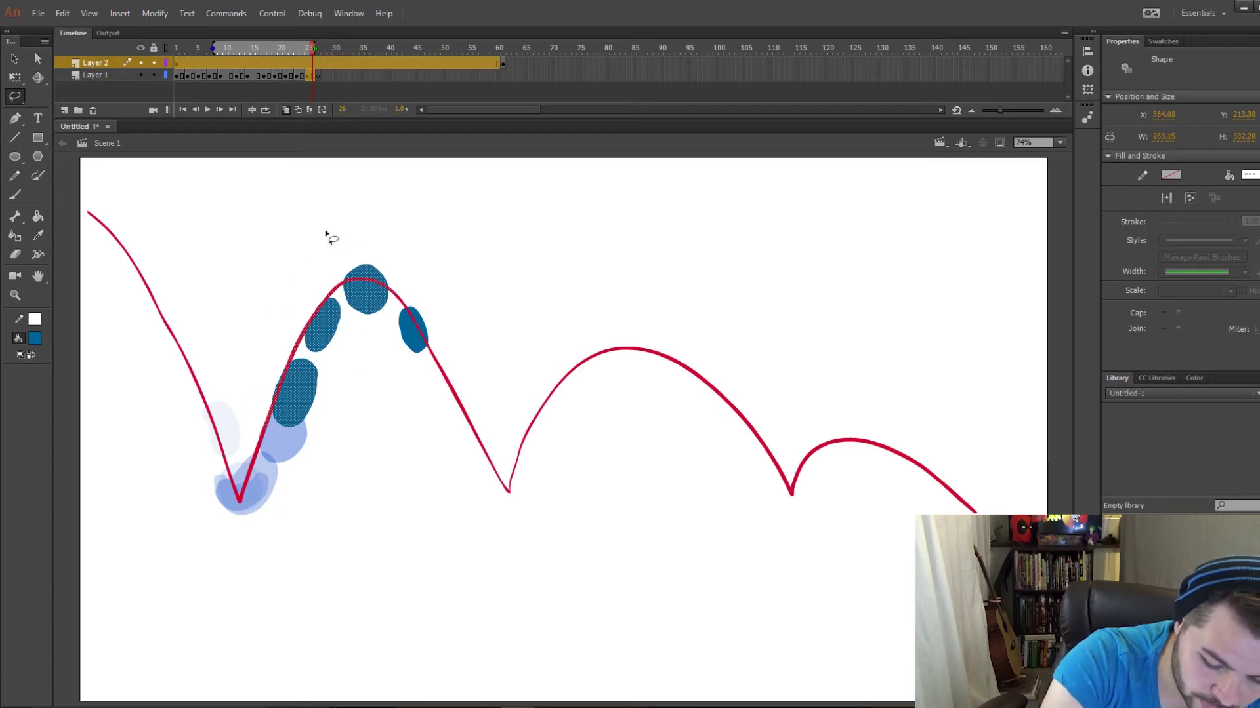
left_click(155, 61)
left_click(335, 244)
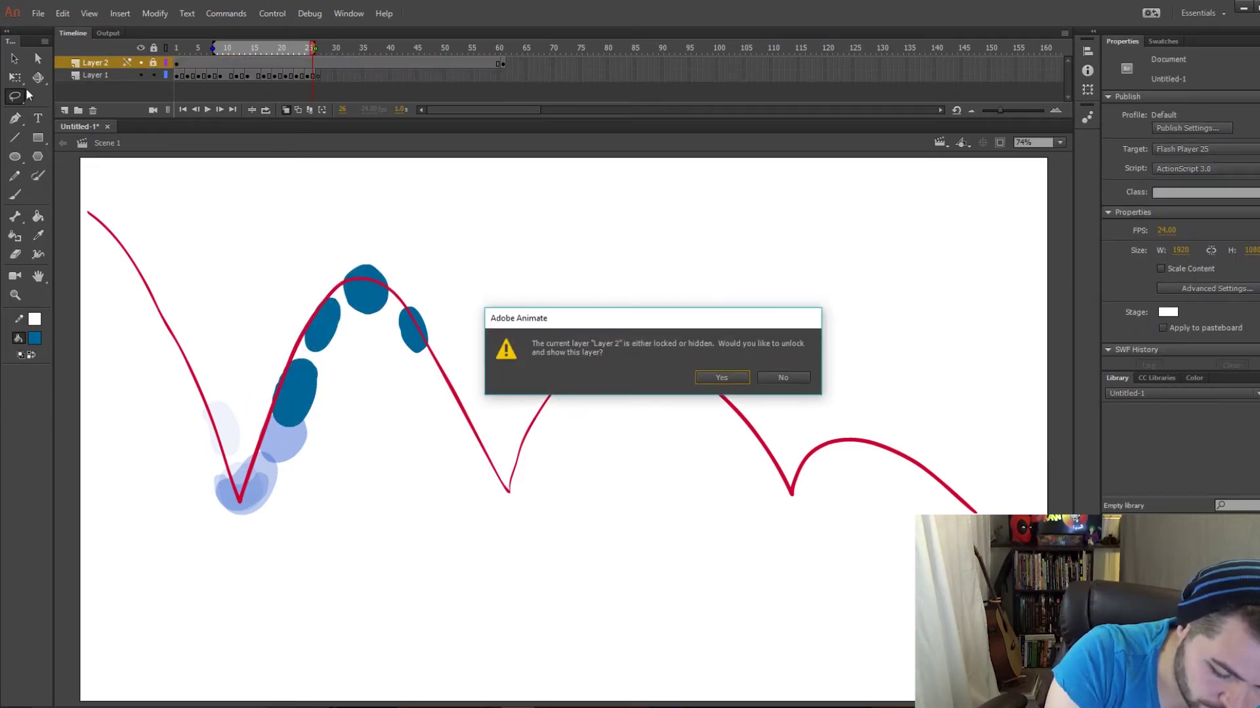
left_click(781, 377)
left_click(103, 75)
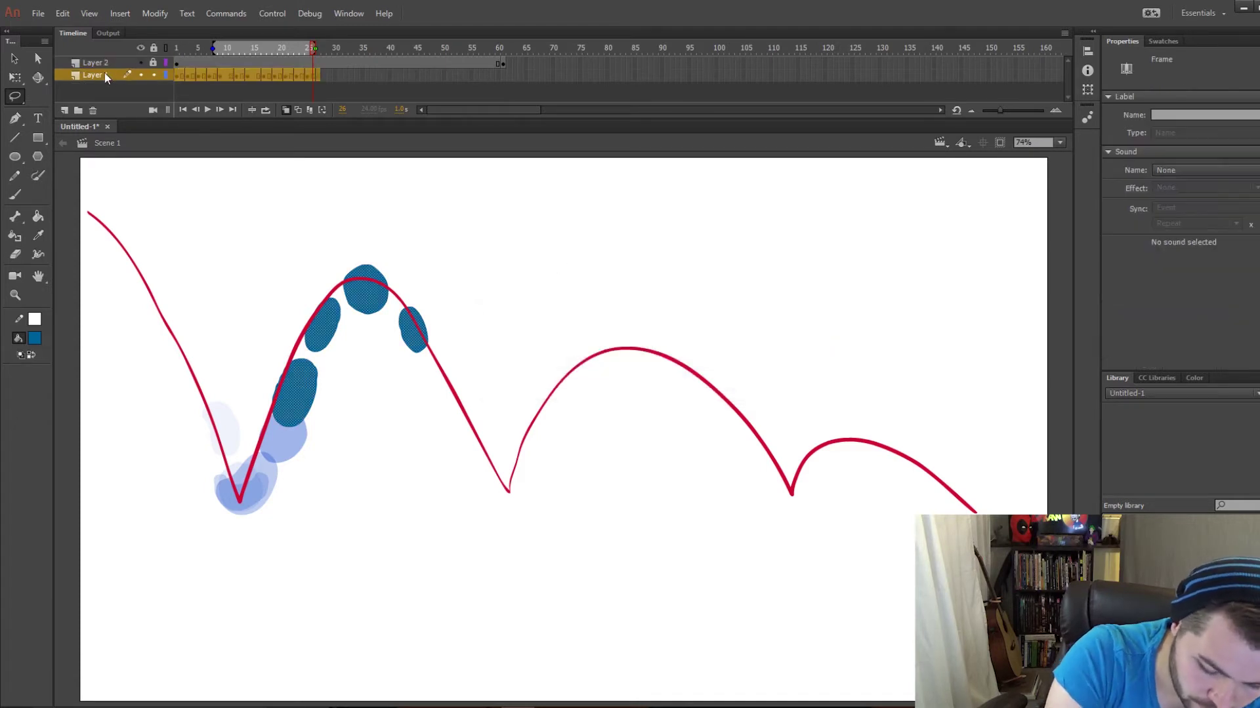
left_click(14, 96)
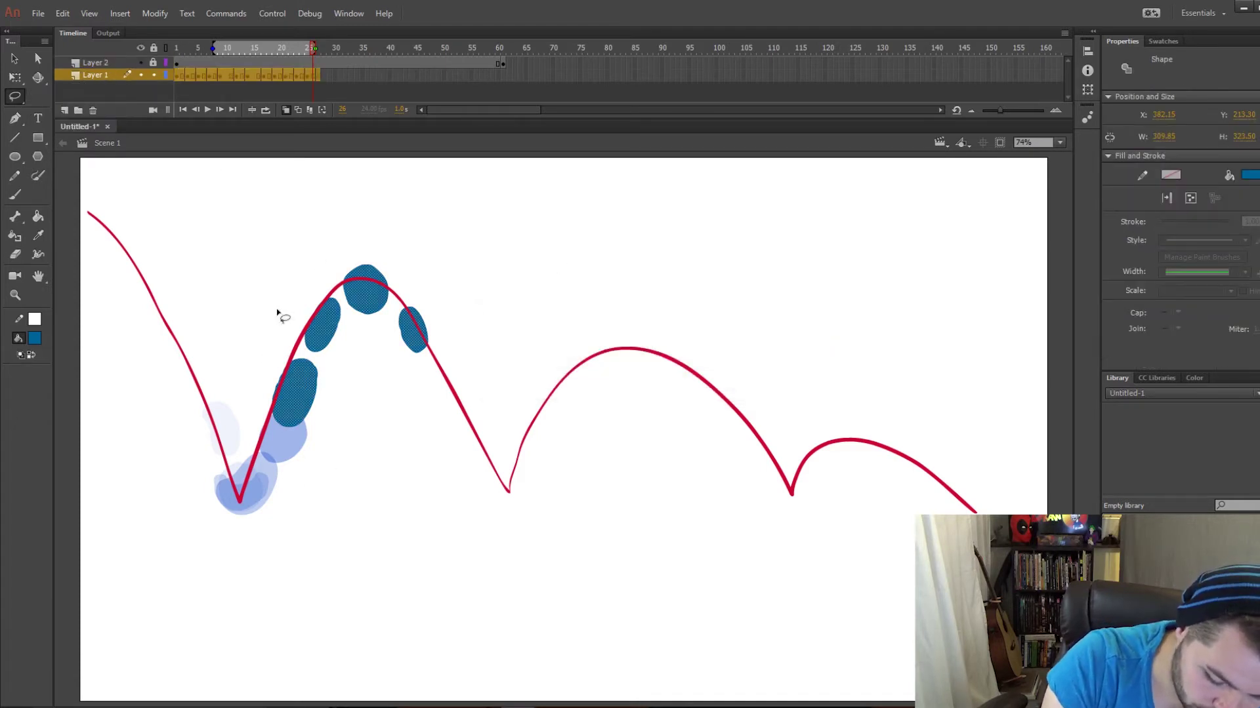
mouse_move(275, 303)
left_mouse_down()
mouse_move(298, 470)
mouse_move(402, 301)
mouse_move(284, 312)
left_mouse_up()
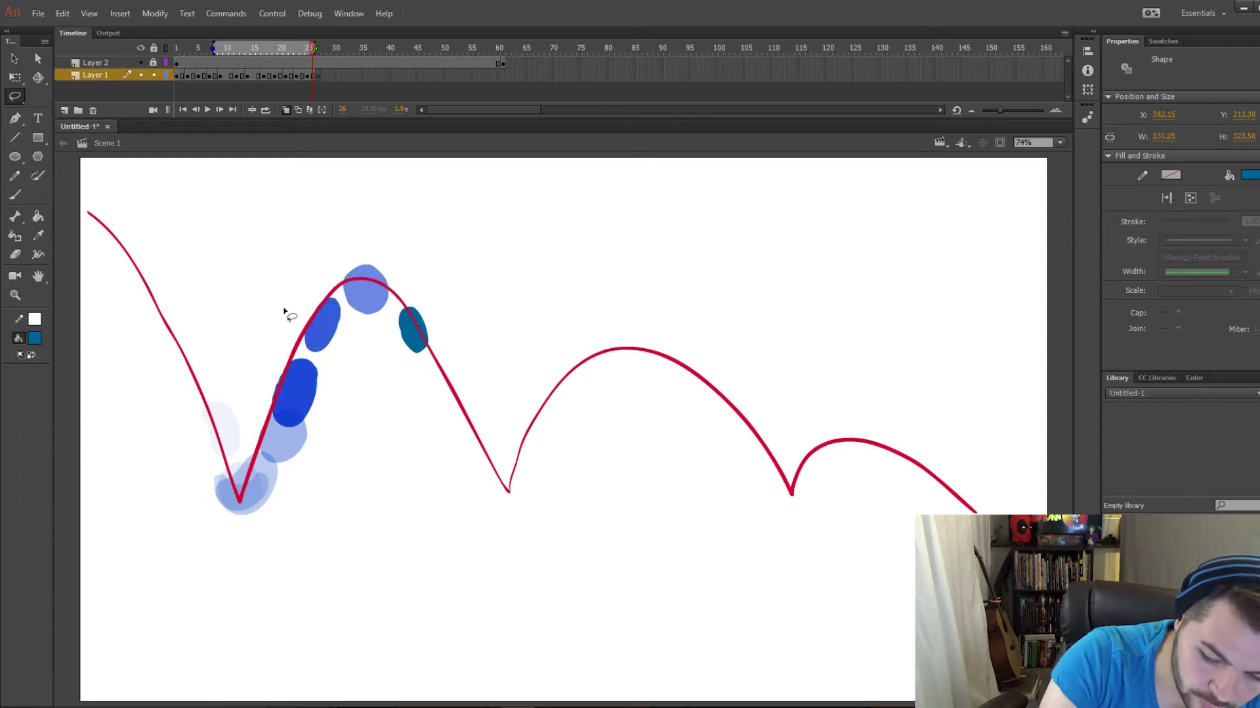
left_click(284, 312)
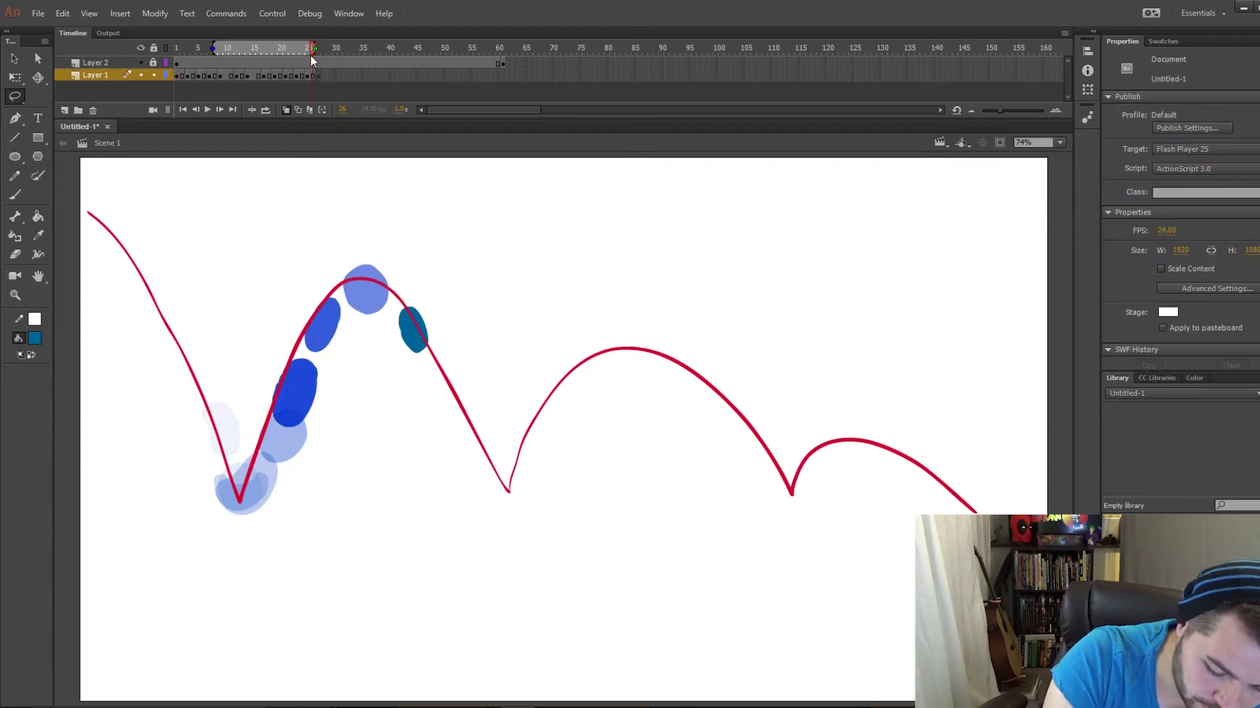
left_click(300, 77)
mouse_move(309, 283)
left_mouse_down()
mouse_move(342, 296)
mouse_move(316, 457)
mouse_move(342, 278)
left_mouse_up()
left_click(342, 277)
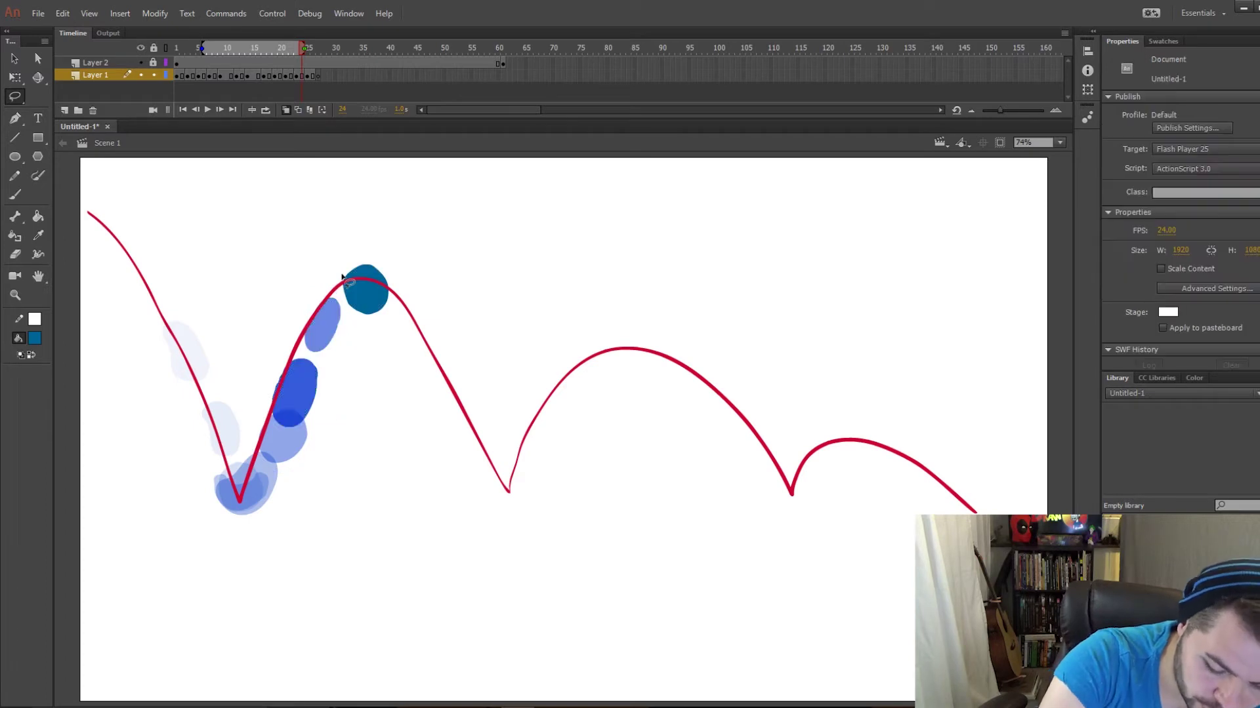
left_click(290, 76)
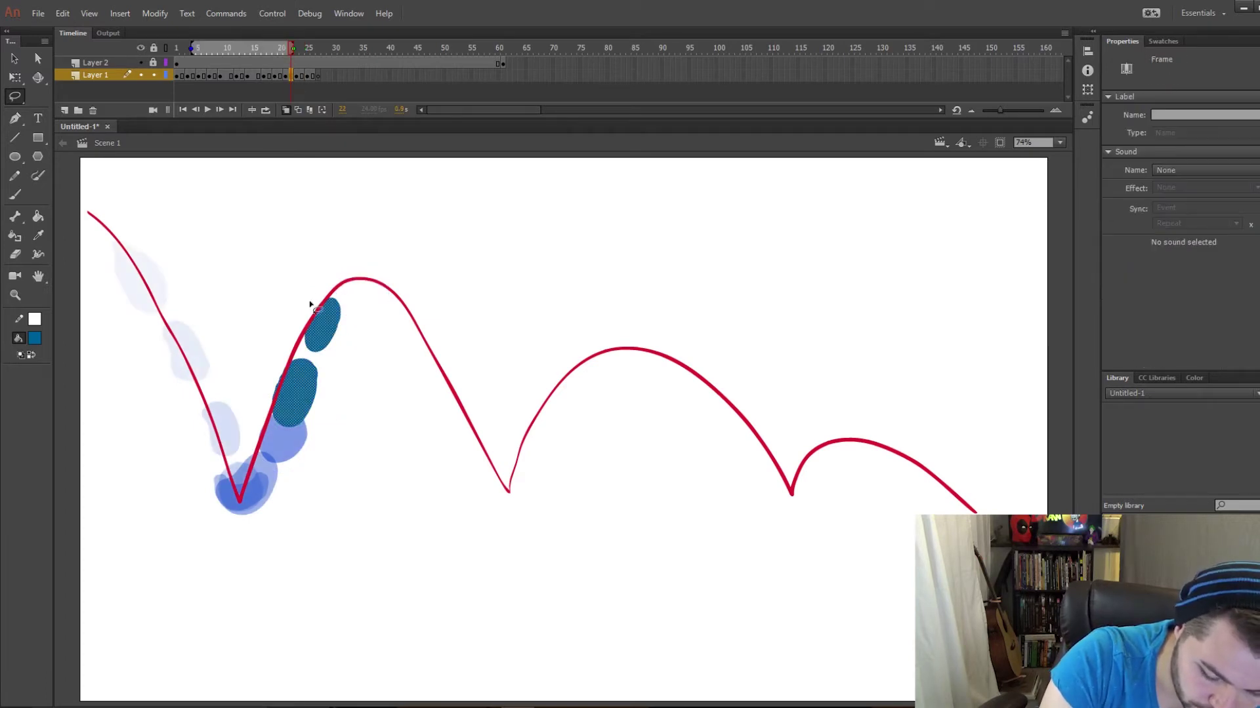
mouse_move(261, 356)
left_mouse_down()
mouse_move(300, 346)
mouse_move(267, 459)
mouse_move(294, 311)
left_mouse_up()
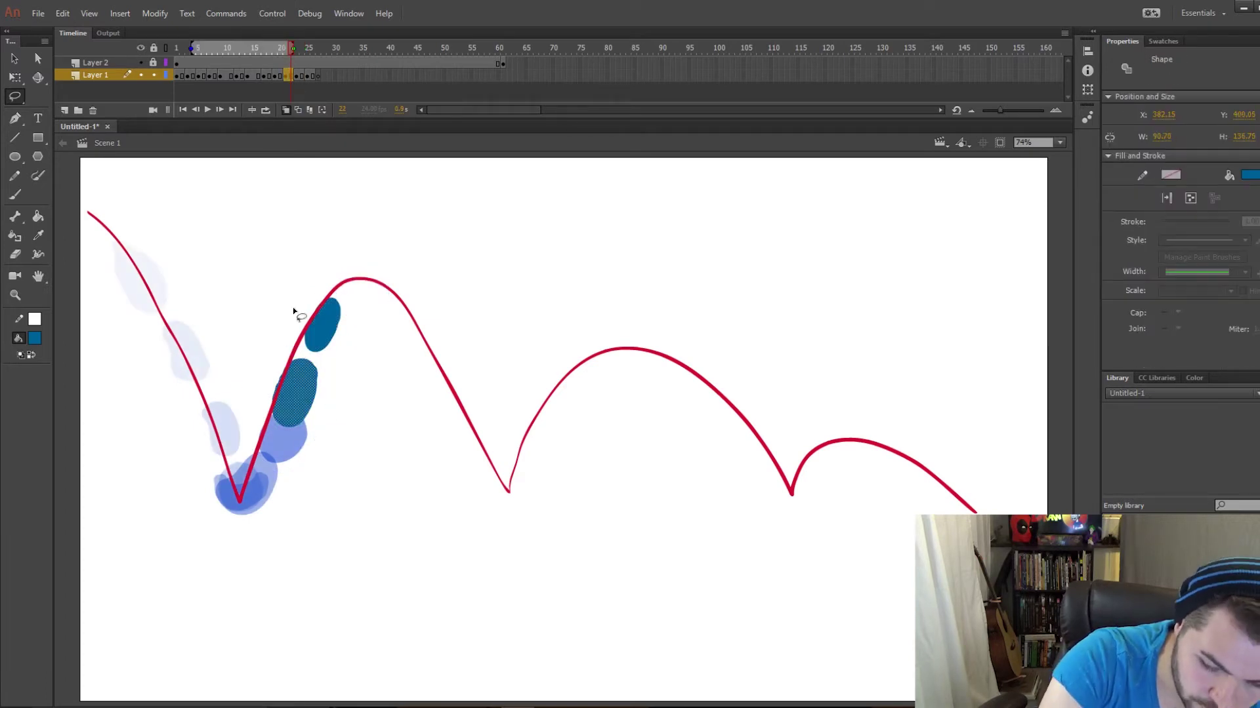
left_click(293, 311)
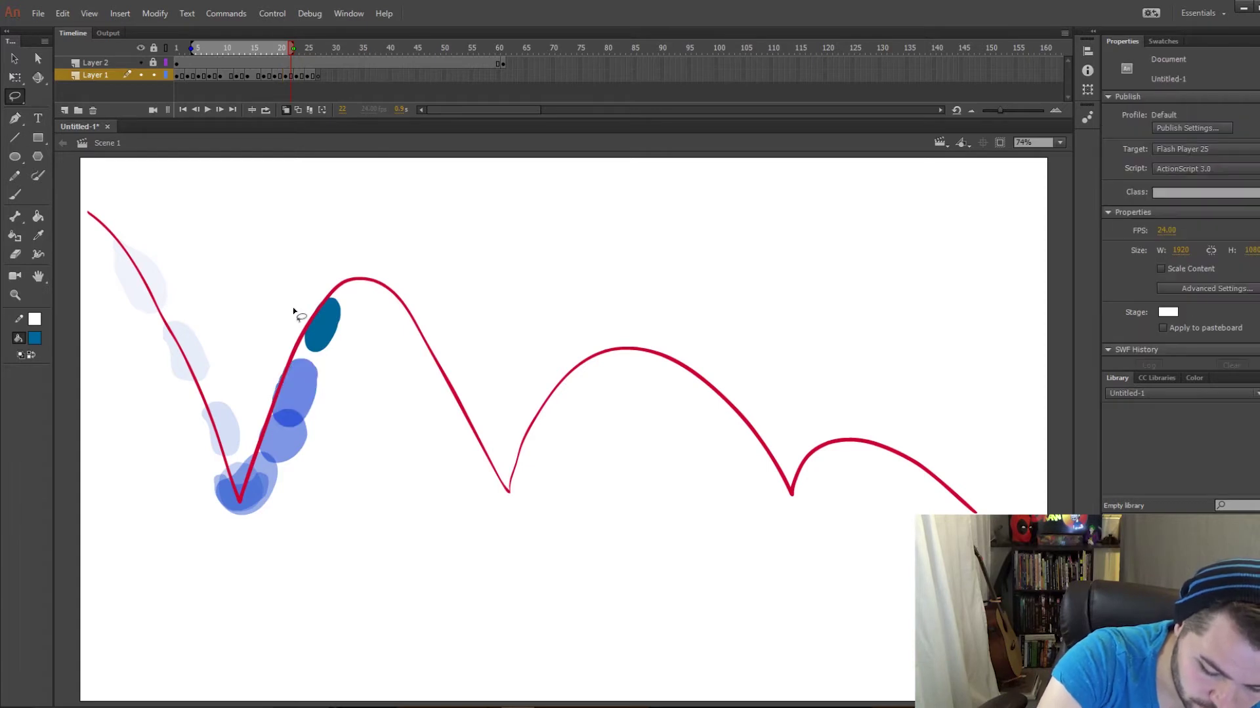
left_click(280, 76)
Brush the ball further down the slope on frames 27, 29 and 31, repainting the frame-29 blob lower.
left_click(317, 49)
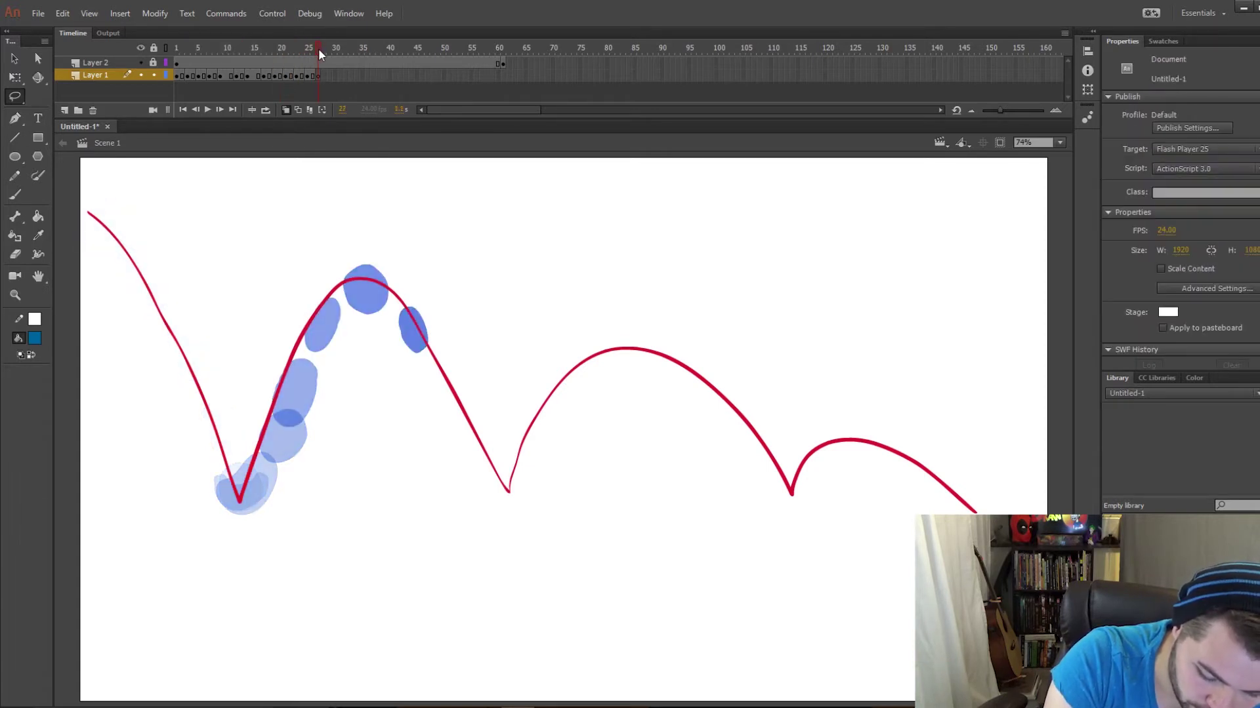
left_click(15, 196)
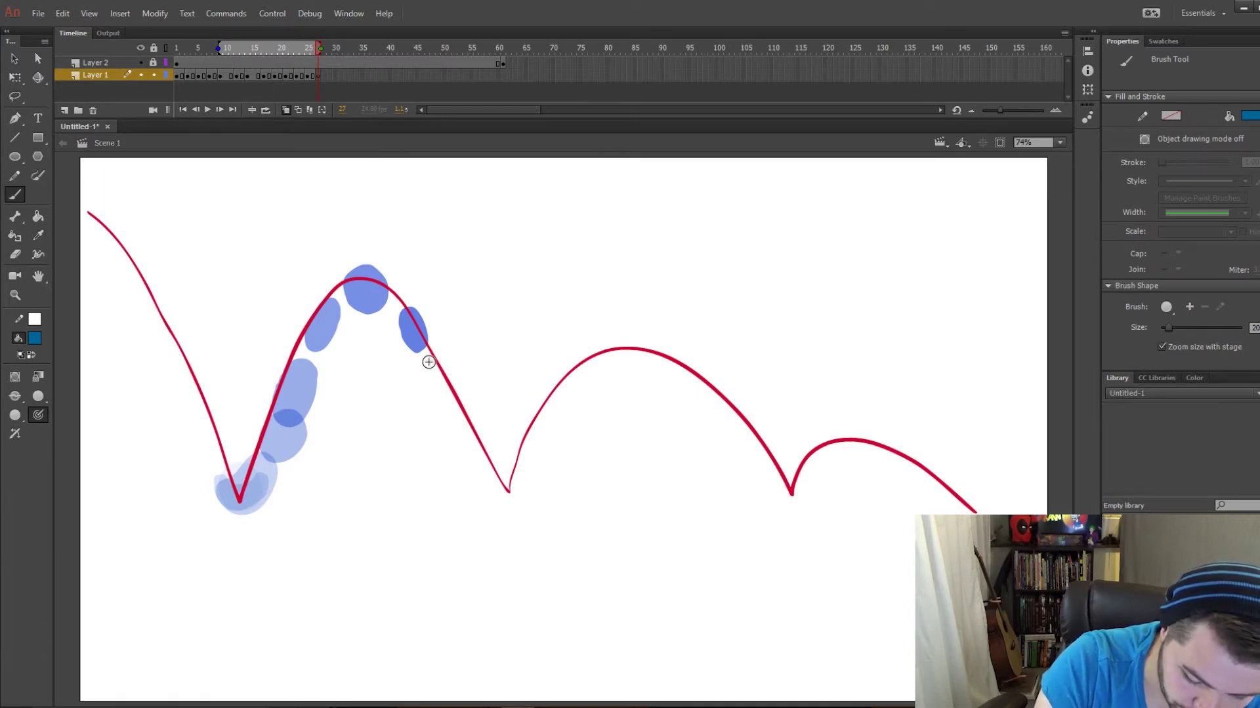
mouse_move(453, 398)
left_mouse_down()
mouse_move(449, 362)
mouse_move(428, 367)
mouse_move(441, 394)
mouse_move(454, 387)
left_mouse_up()
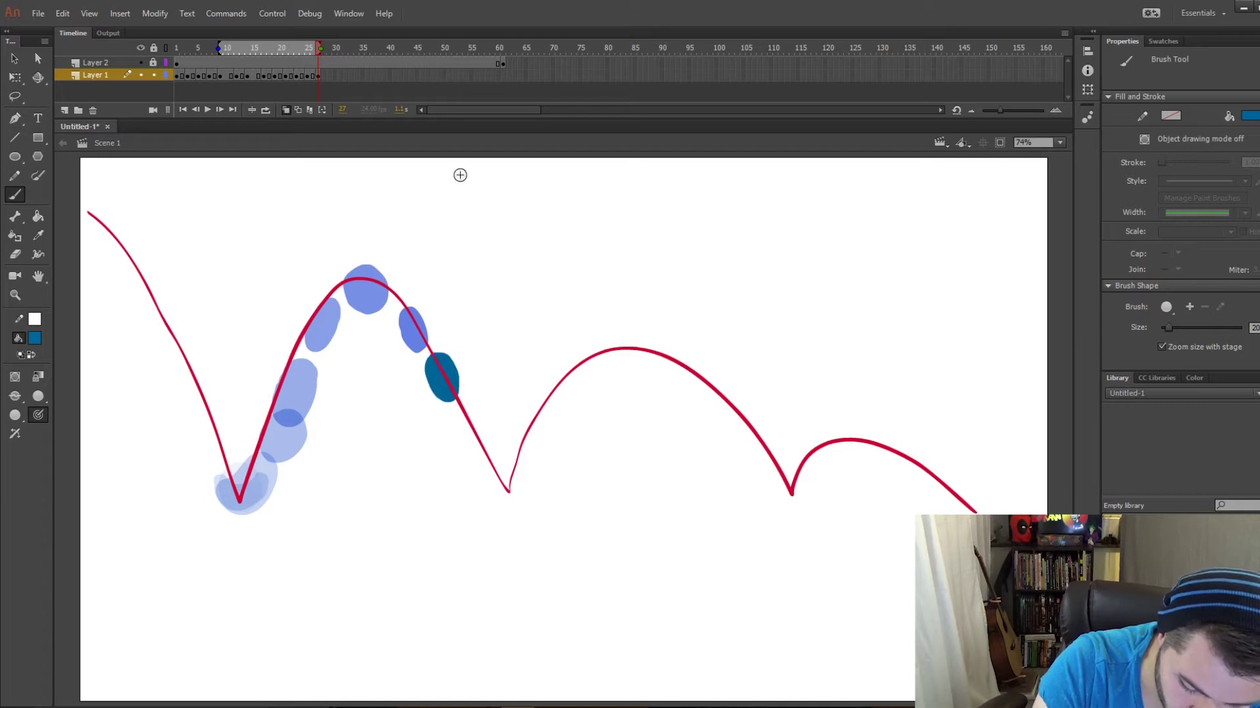
left_click(330, 76)
left_click(328, 74)
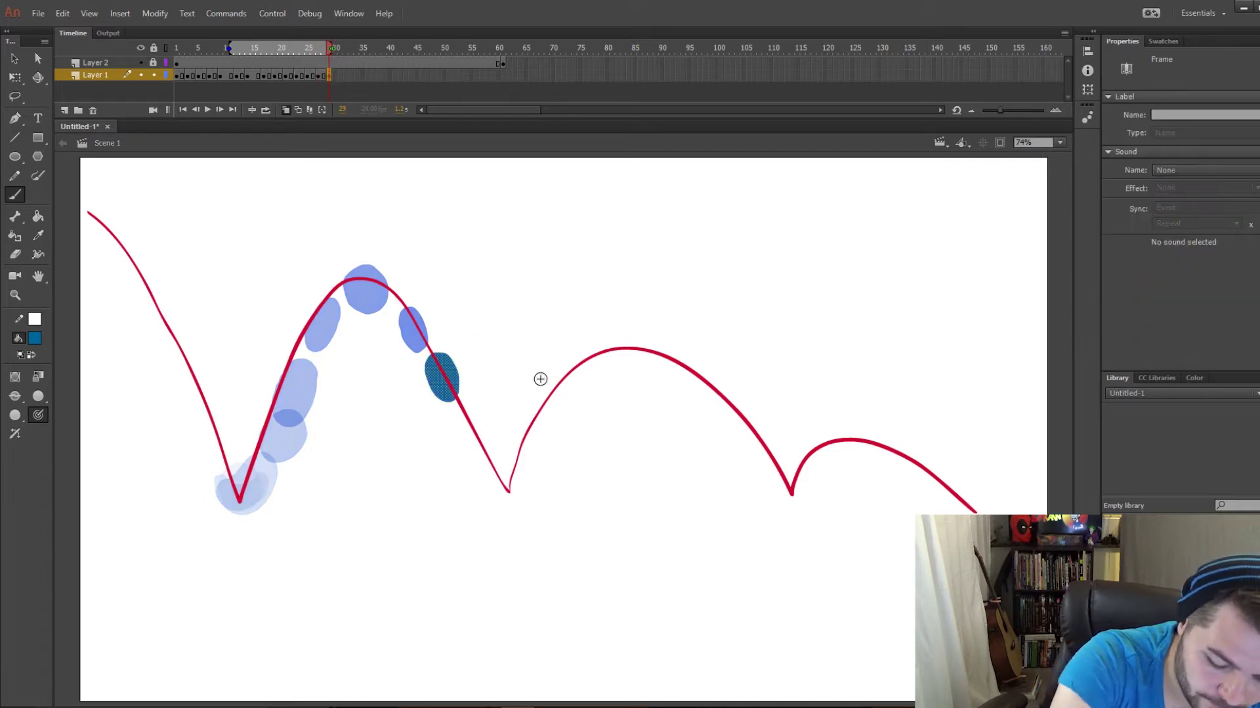
key("Delete")
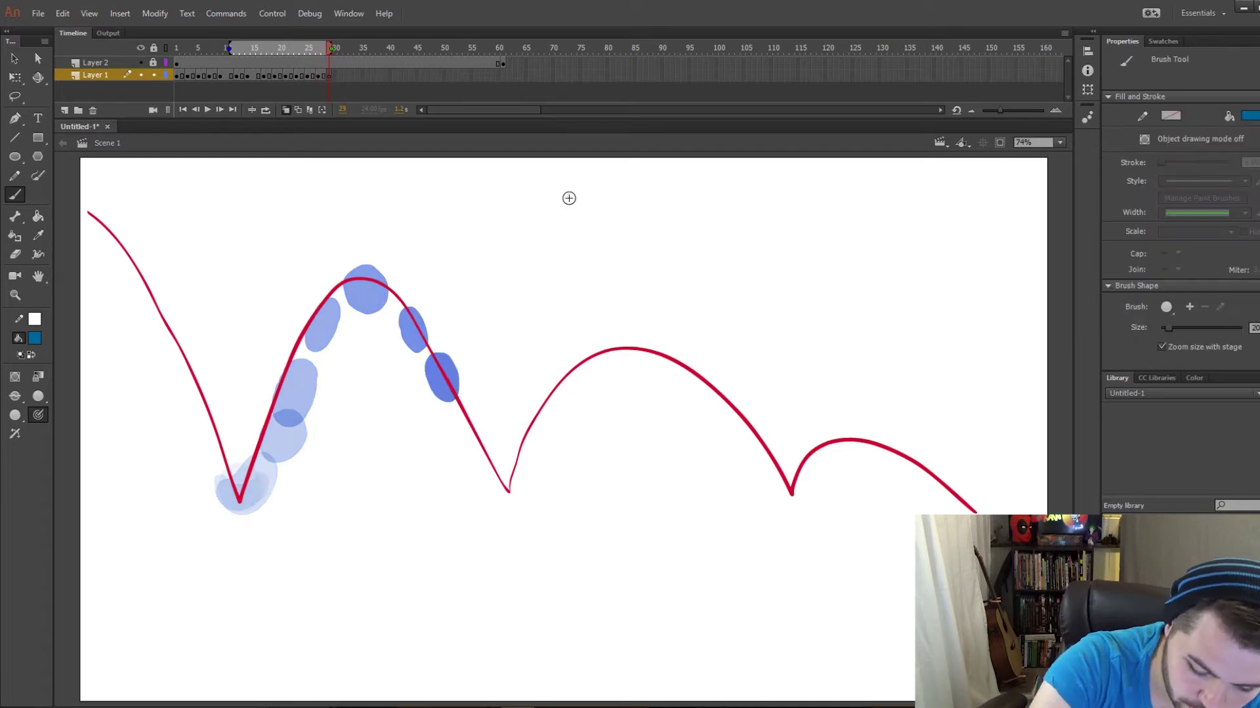
mouse_move(455, 416)
left_mouse_down()
mouse_move(465, 443)
mouse_move(478, 408)
mouse_move(467, 446)
mouse_move(464, 421)
mouse_move(480, 430)
left_mouse_up()
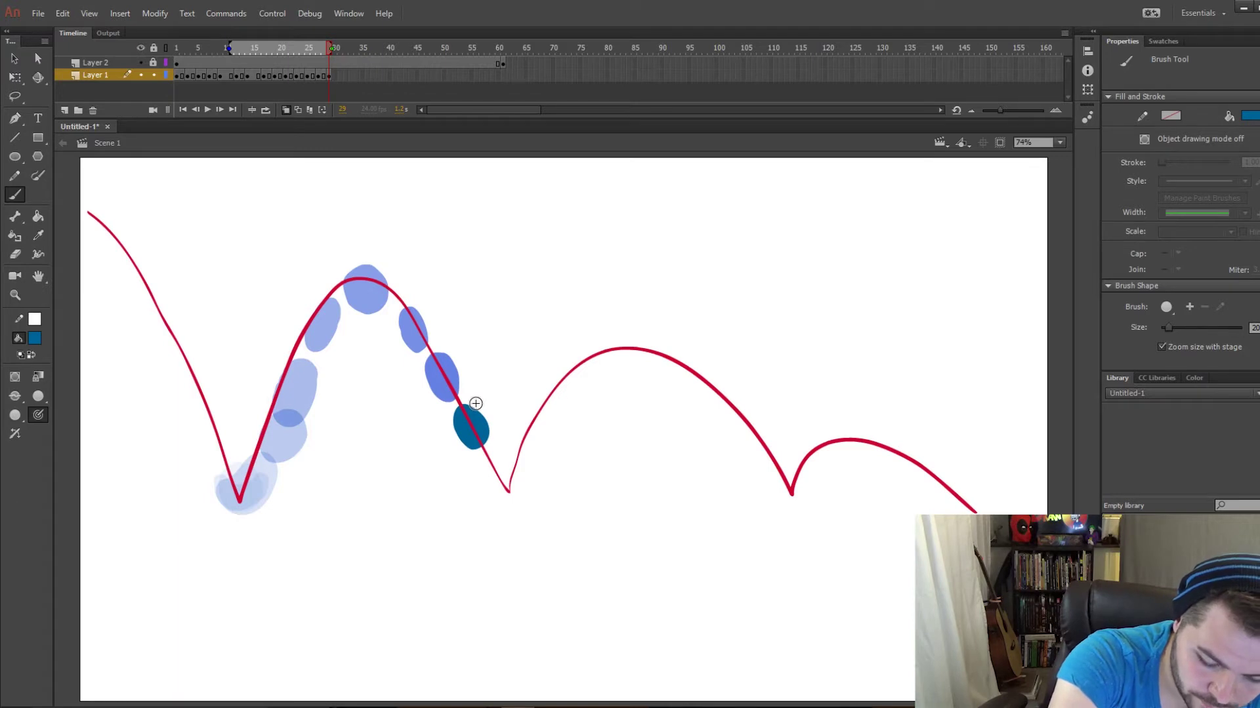
left_click(340, 76)
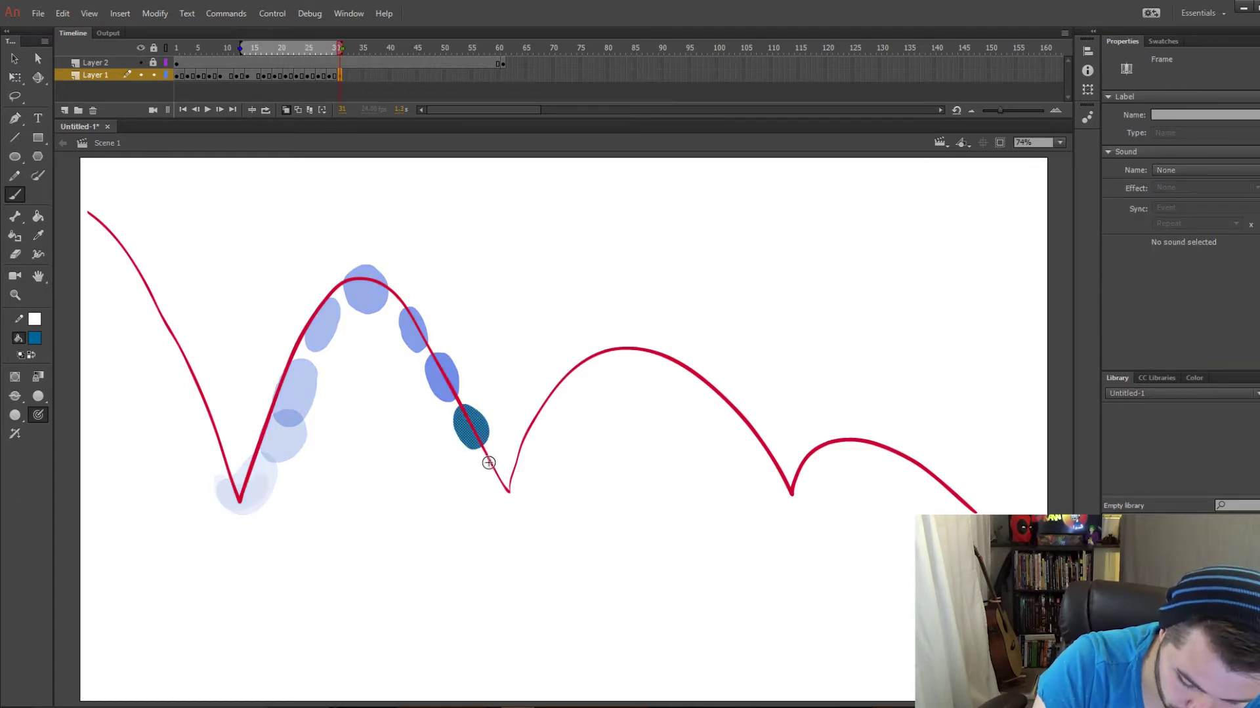
mouse_move(488, 463)
left_mouse_down()
mouse_move(504, 456)
mouse_move(517, 481)
mouse_move(492, 490)
mouse_move(486, 464)
mouse_move(512, 478)
left_mouse_up()
Lasso and delete the stray duplicate ball on frame 32, then return to frame 33 with the brush.
left_click(349, 76)
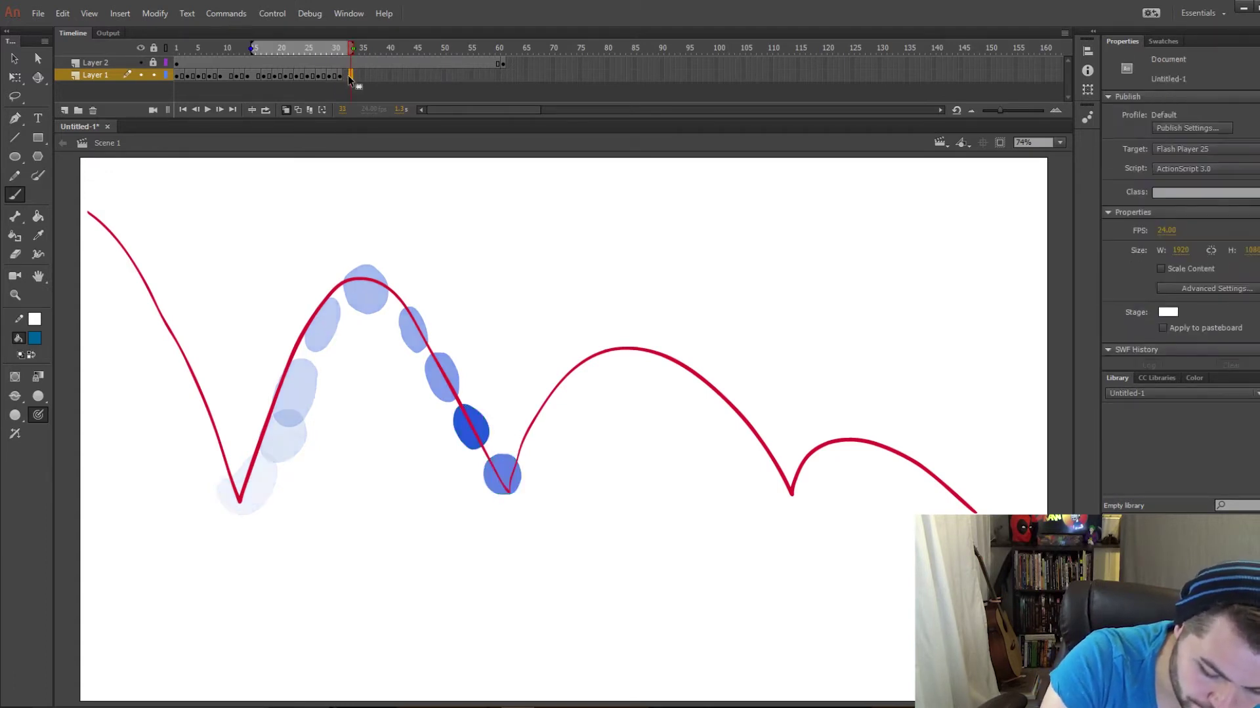
left_click(347, 75)
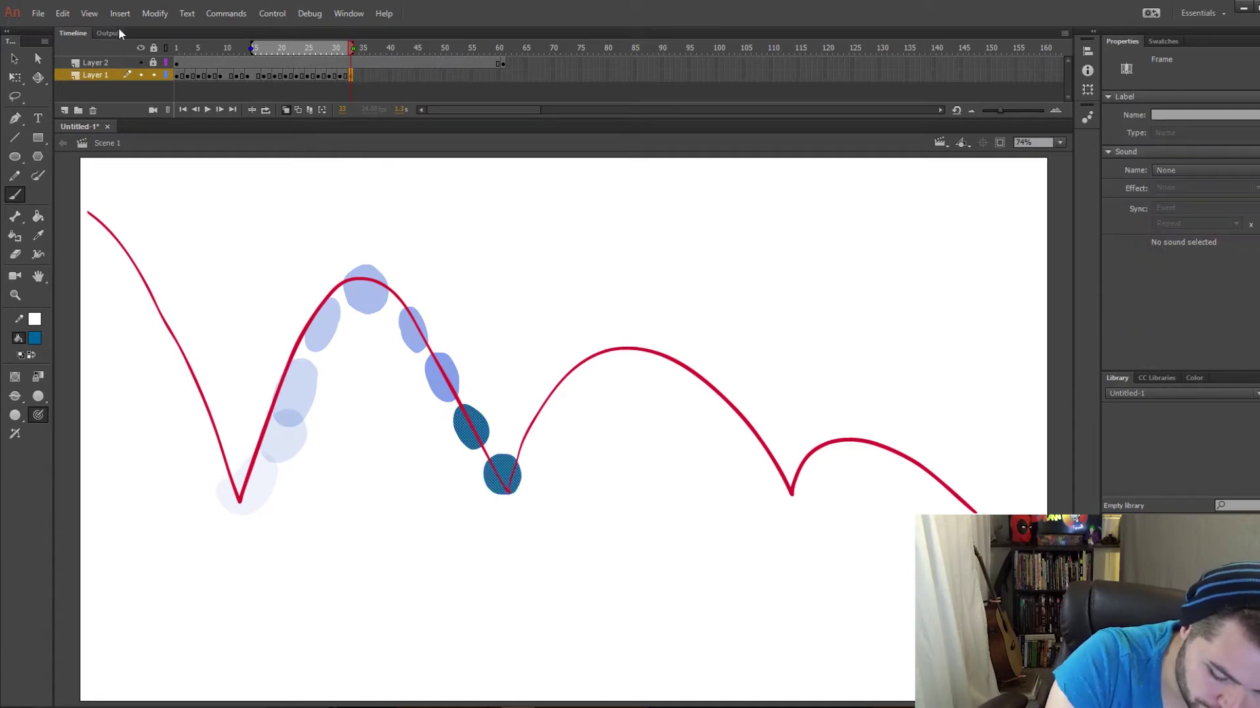
key("period")
left_click(442, 95)
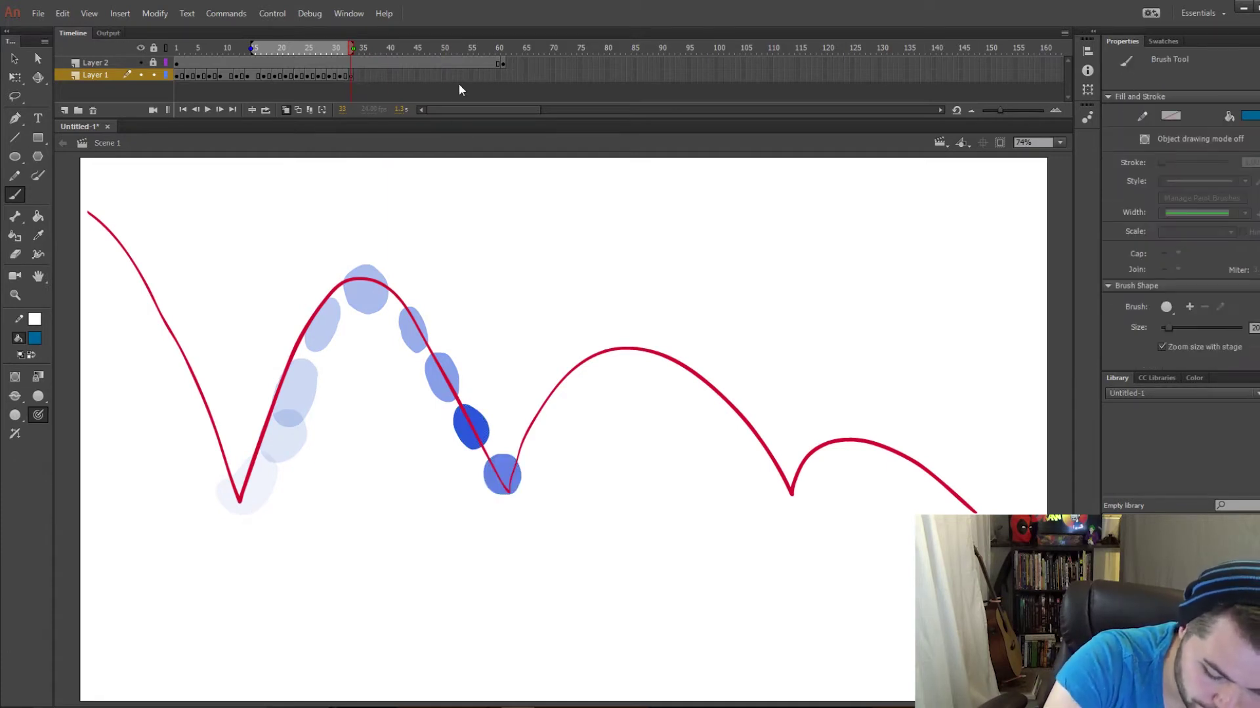
left_click(347, 77)
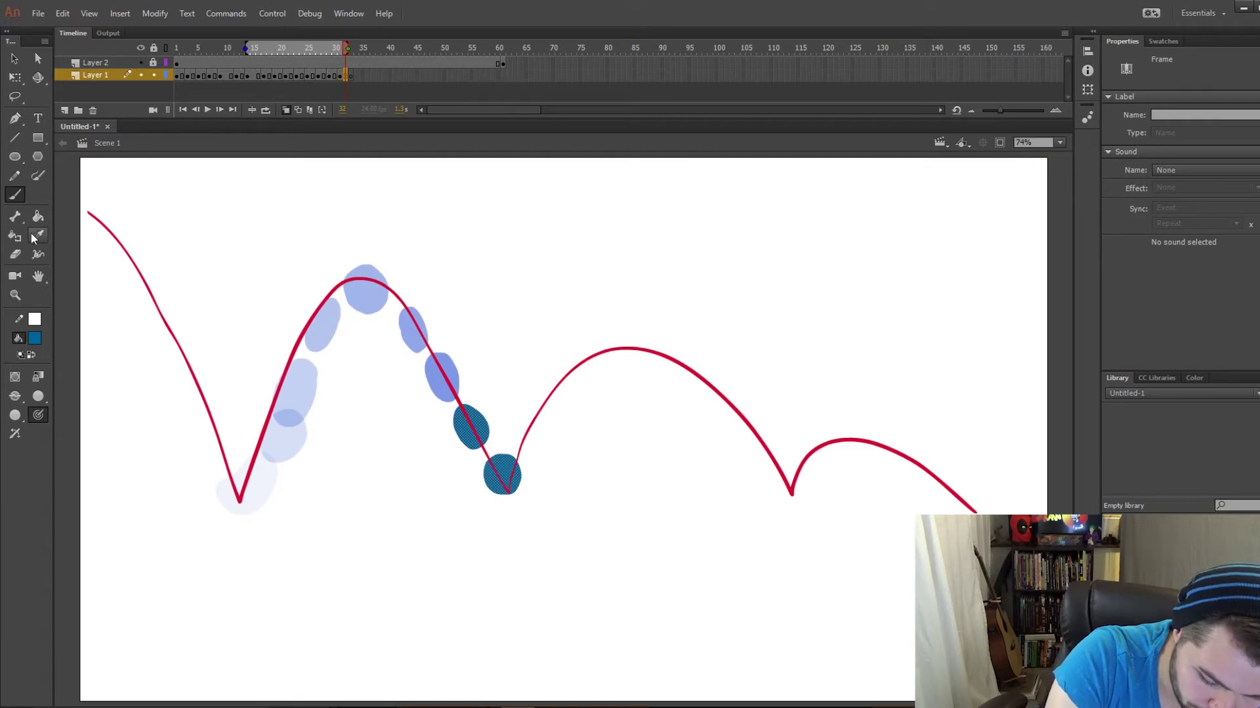
left_click(15, 97)
mouse_move(466, 386)
left_mouse_down()
mouse_move(437, 450)
mouse_move(474, 455)
mouse_move(505, 415)
mouse_move(436, 377)
left_mouse_up()
key("Delete")
left_click(15, 195)
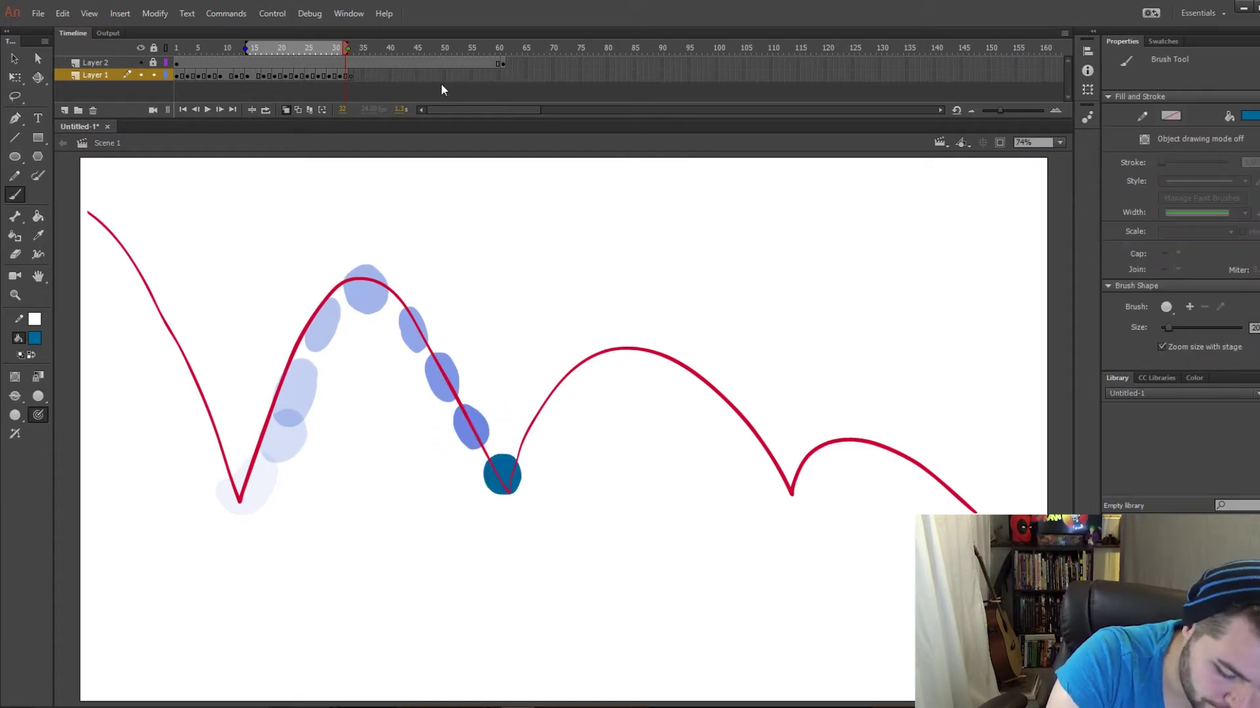
left_click(352, 77)
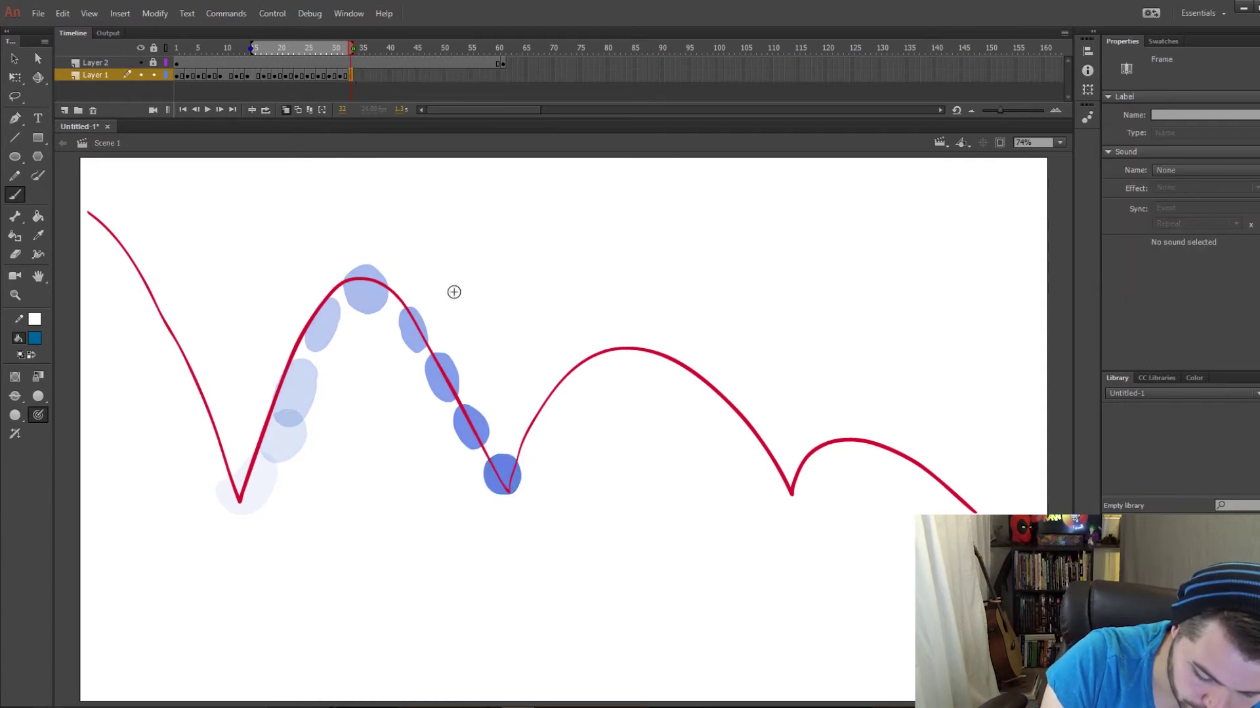
Touch up the frame-33 ball, add a frame-36 keyframe with the ball rising, and hide Layer 2.
mouse_move(490, 462)
left_mouse_down()
mouse_move(509, 497)
mouse_move(487, 479)
mouse_move(516, 488)
mouse_move(504, 480)
left_mouse_up()
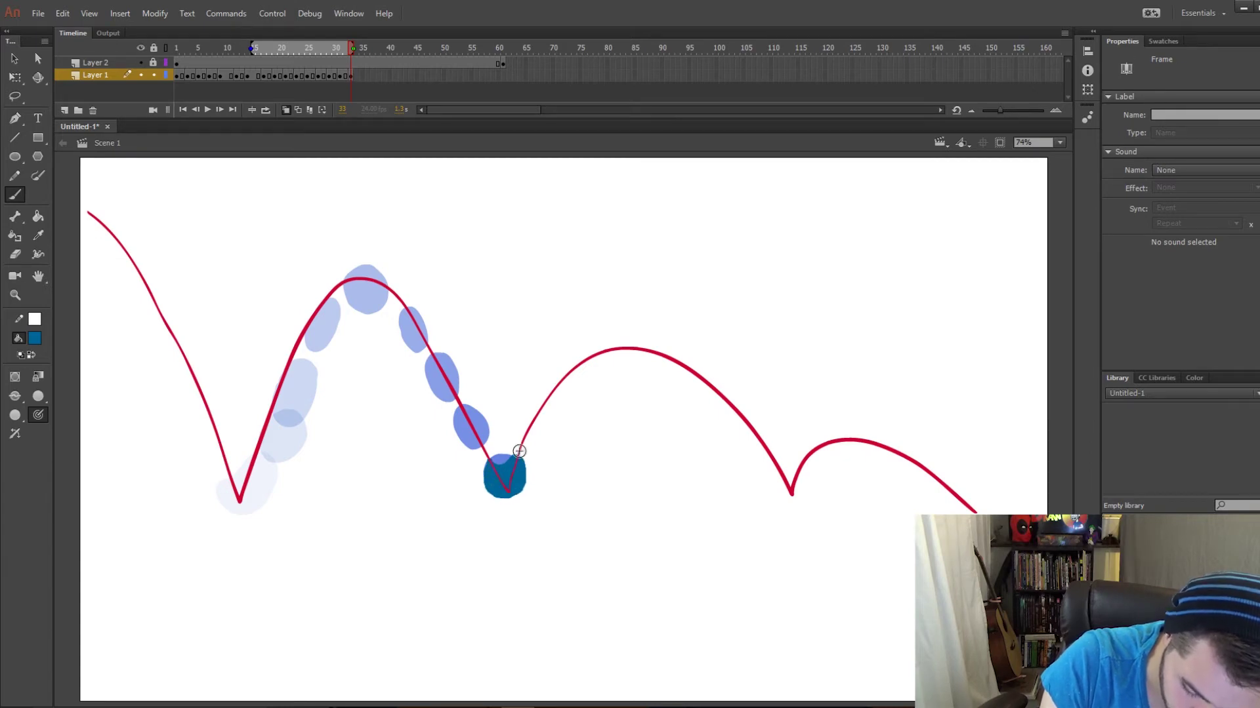
left_click(366, 76)
key("F6")
left_click(15, 254)
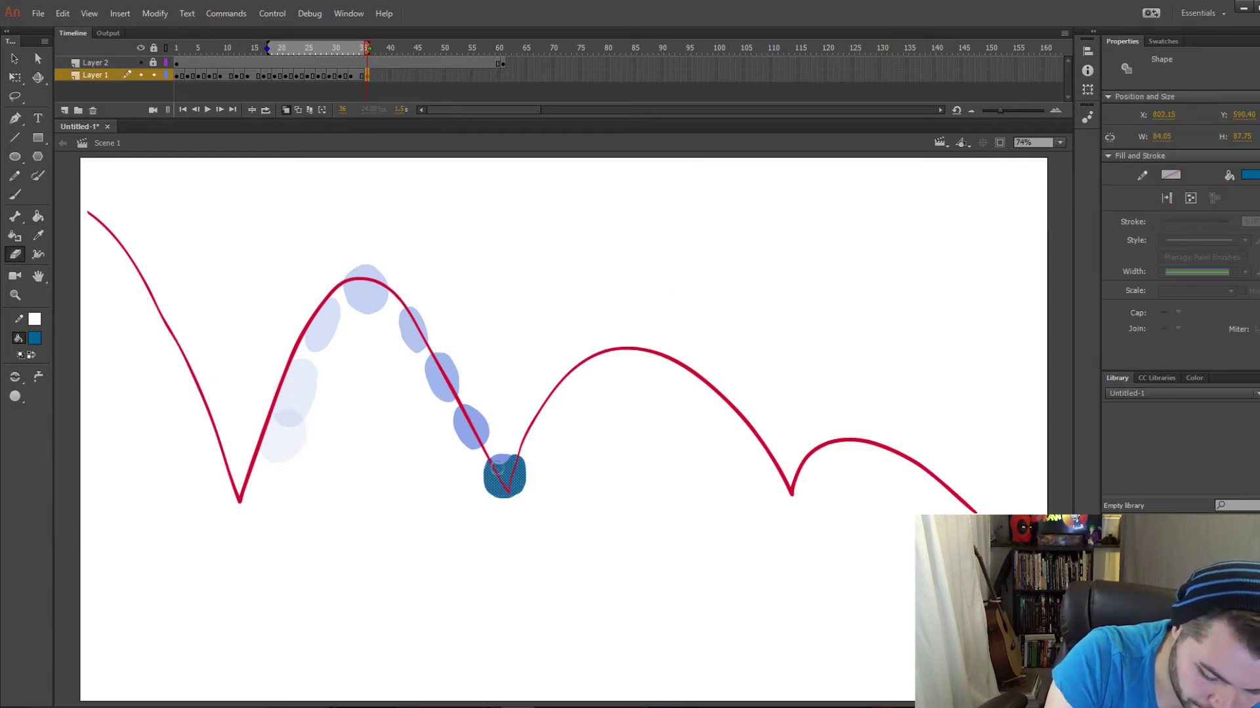
mouse_move(496, 454)
left_mouse_down()
mouse_move(505, 492)
mouse_move(497, 458)
mouse_move(503, 478)
left_mouse_up()
key("b")
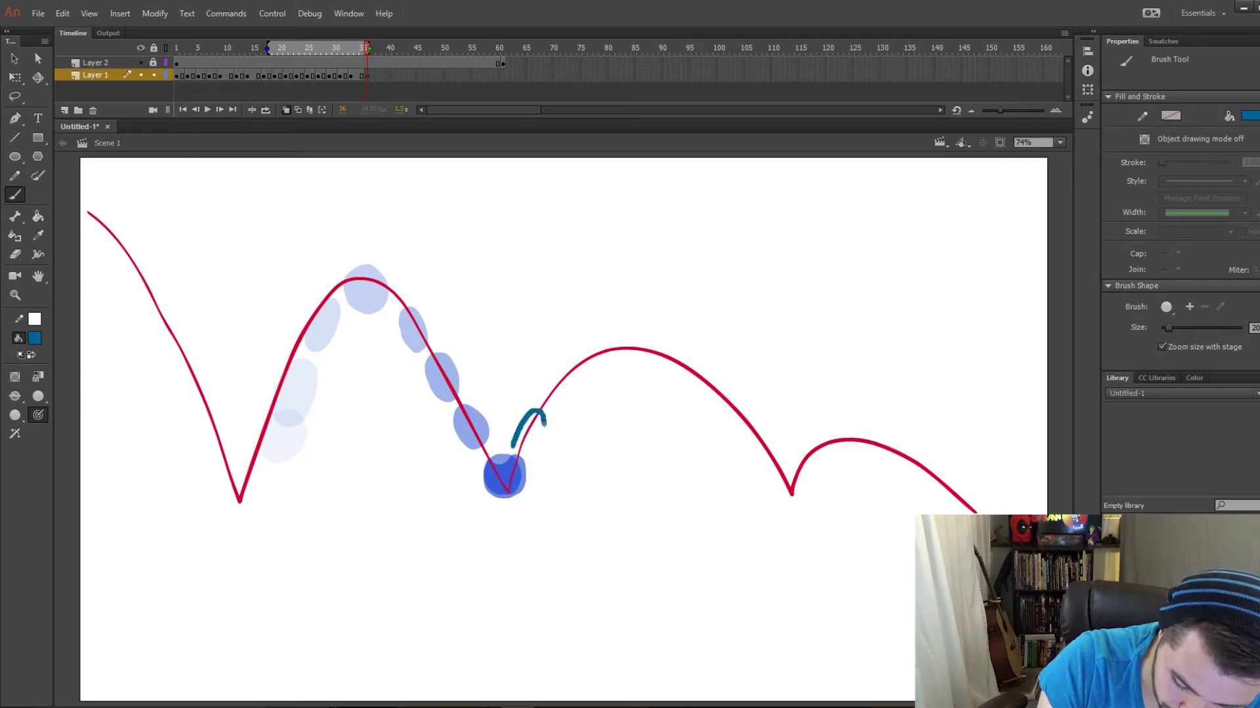
mouse_move(543, 426)
left_mouse_down()
mouse_move(516, 459)
mouse_move(510, 442)
mouse_move(533, 428)
mouse_move(531, 441)
mouse_move(515, 453)
mouse_move(539, 420)
left_mouse_up()
left_click(142, 62)
Turn off onion skin, scrub back to frame 21, extend onion markers from frame 1, and play.
left_click(265, 108)
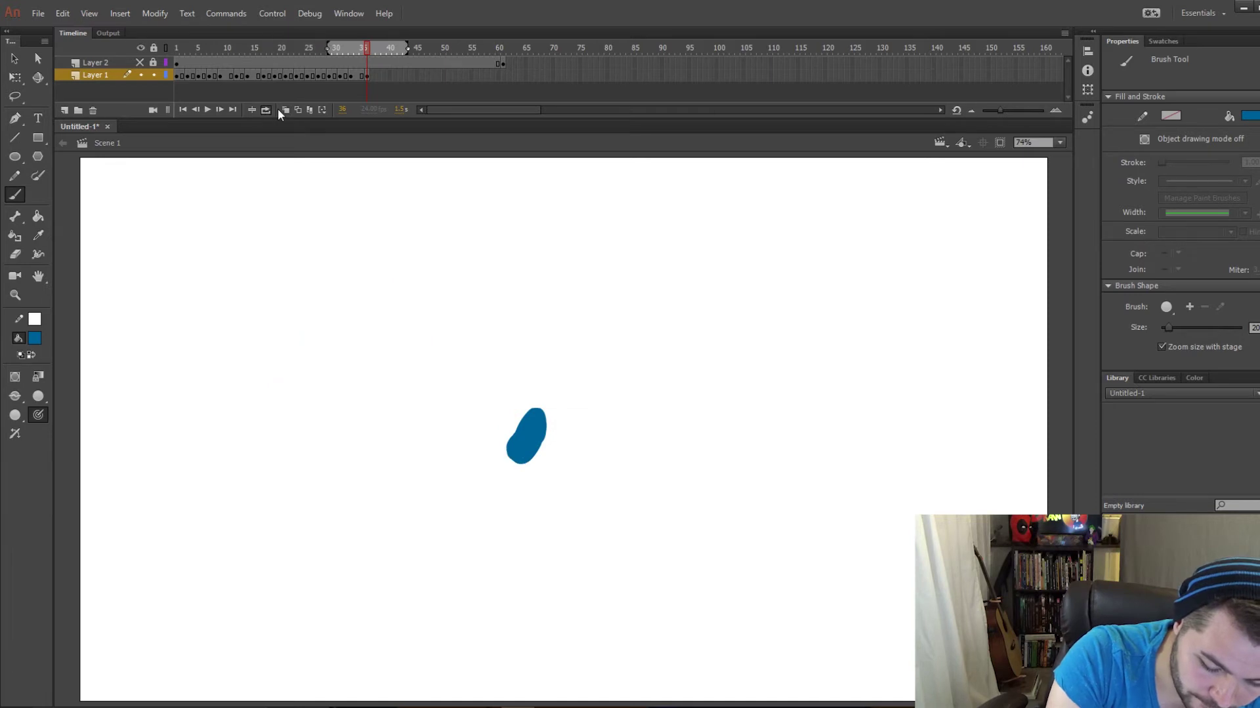
left_click_drag(365, 52, 176, 47)
left_click_drag(407, 47, 369, 52)
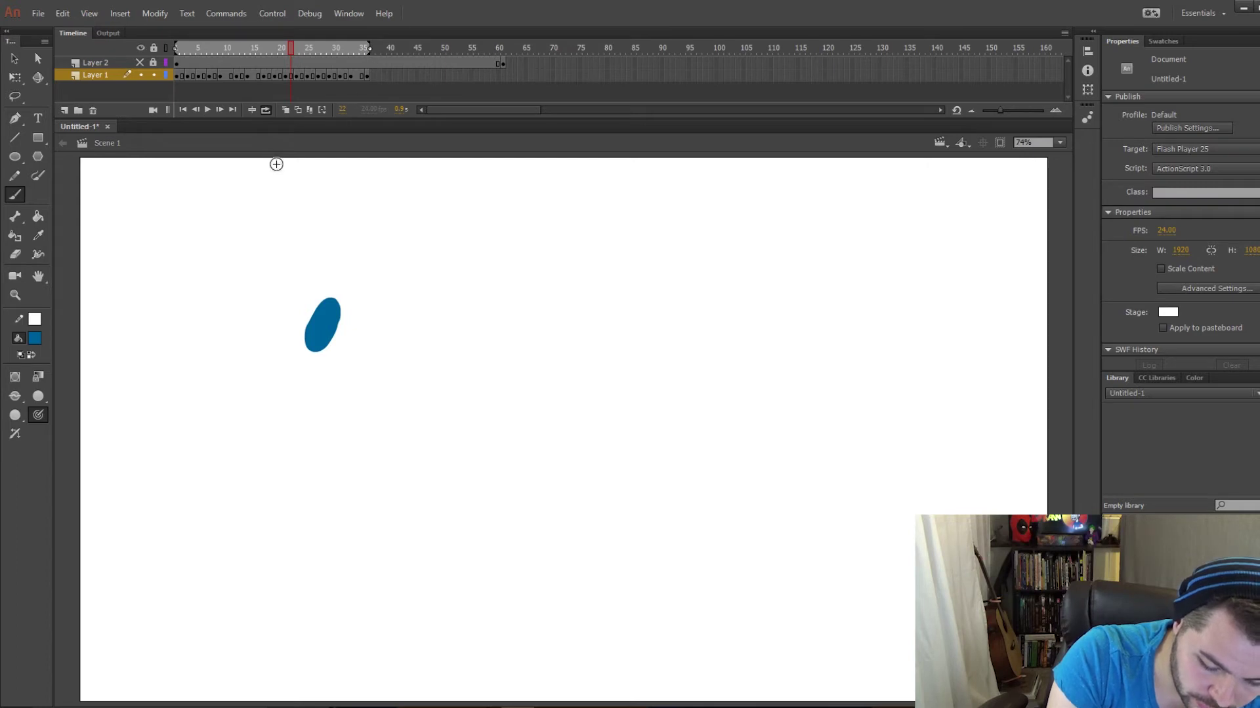
left_click(208, 109)
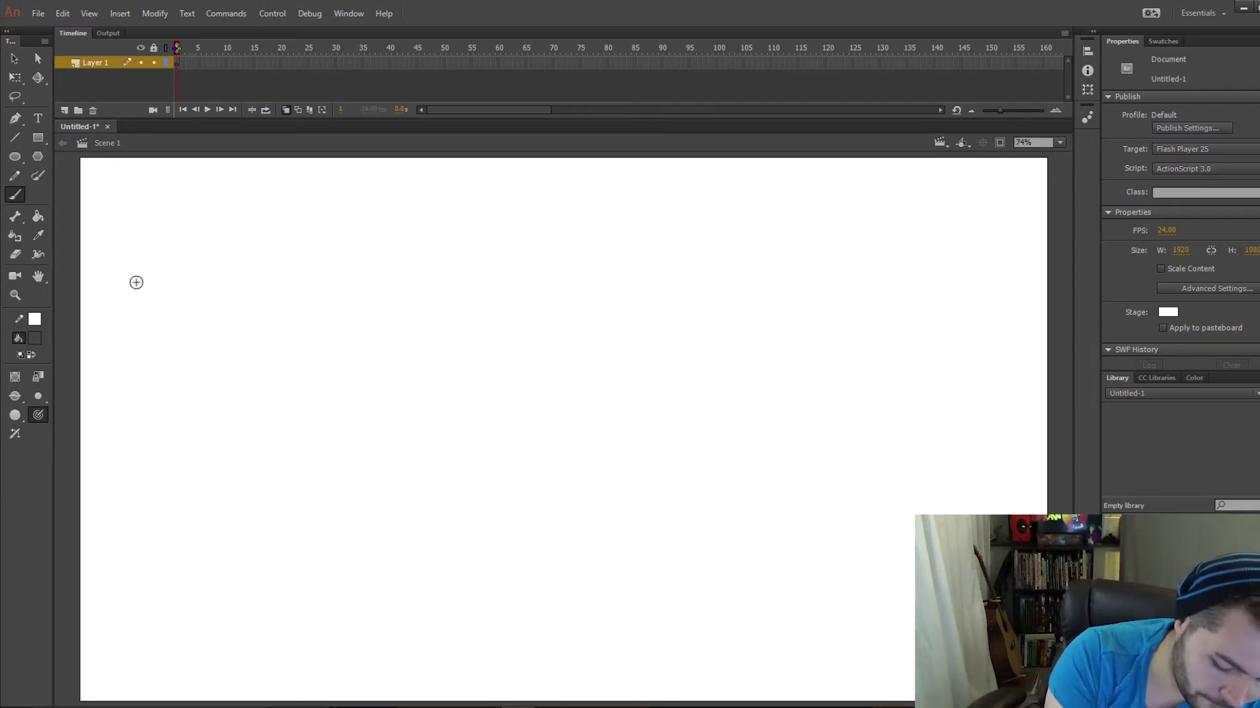
Brush the grey diamond kite and its string, then a long red looping path on new Layer 2.
left_click_drag(67, 237, 143, 285)
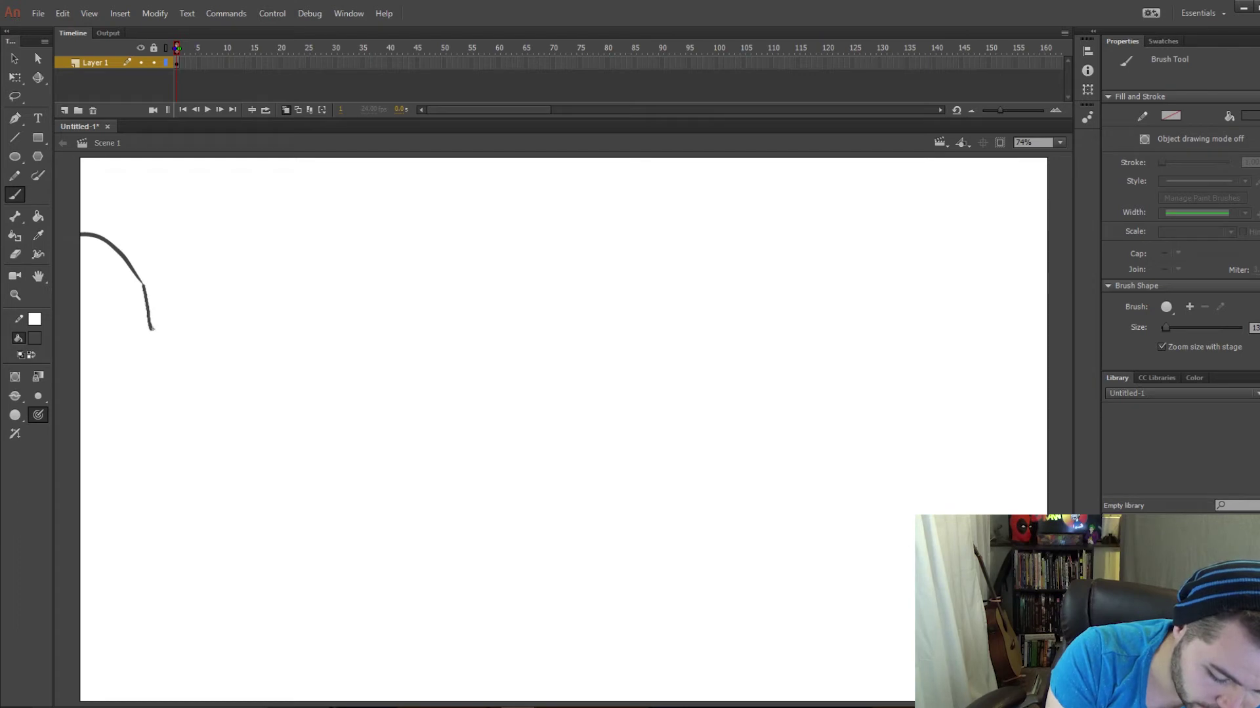
mouse_move(153, 329)
left_mouse_down()
mouse_move(199, 351)
mouse_move(201, 307)
mouse_move(148, 284)
left_mouse_up()
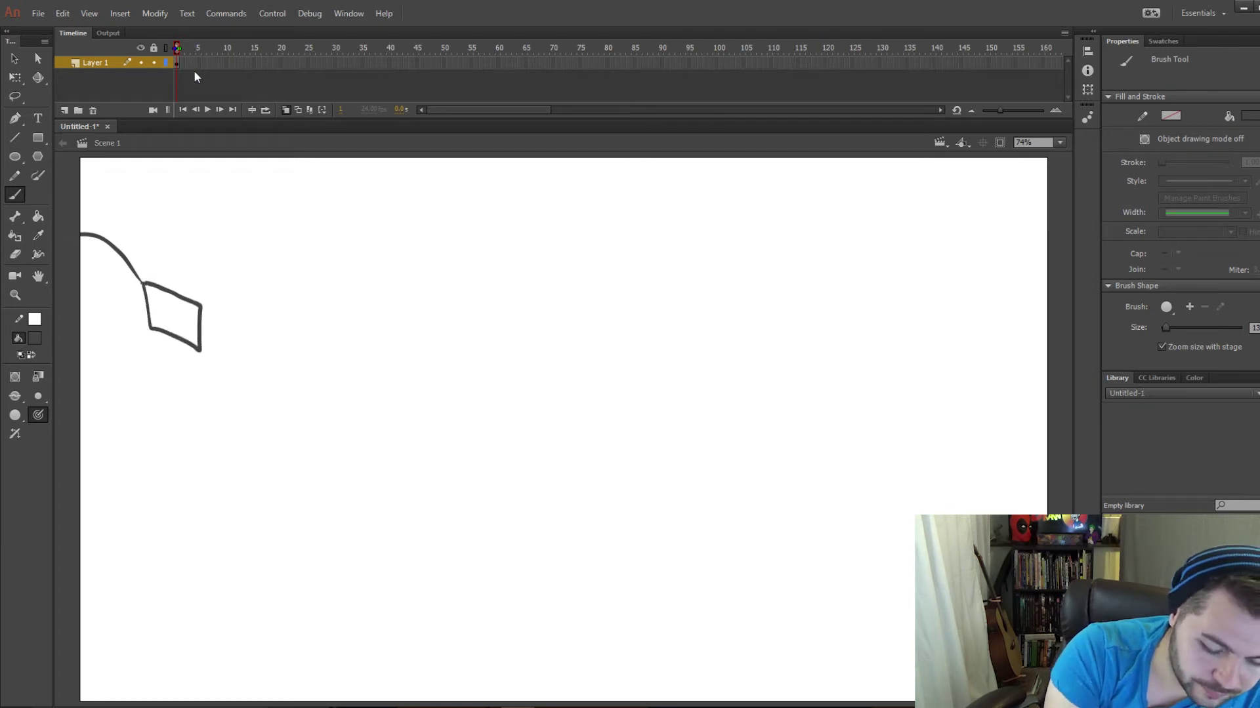
left_click(65, 110)
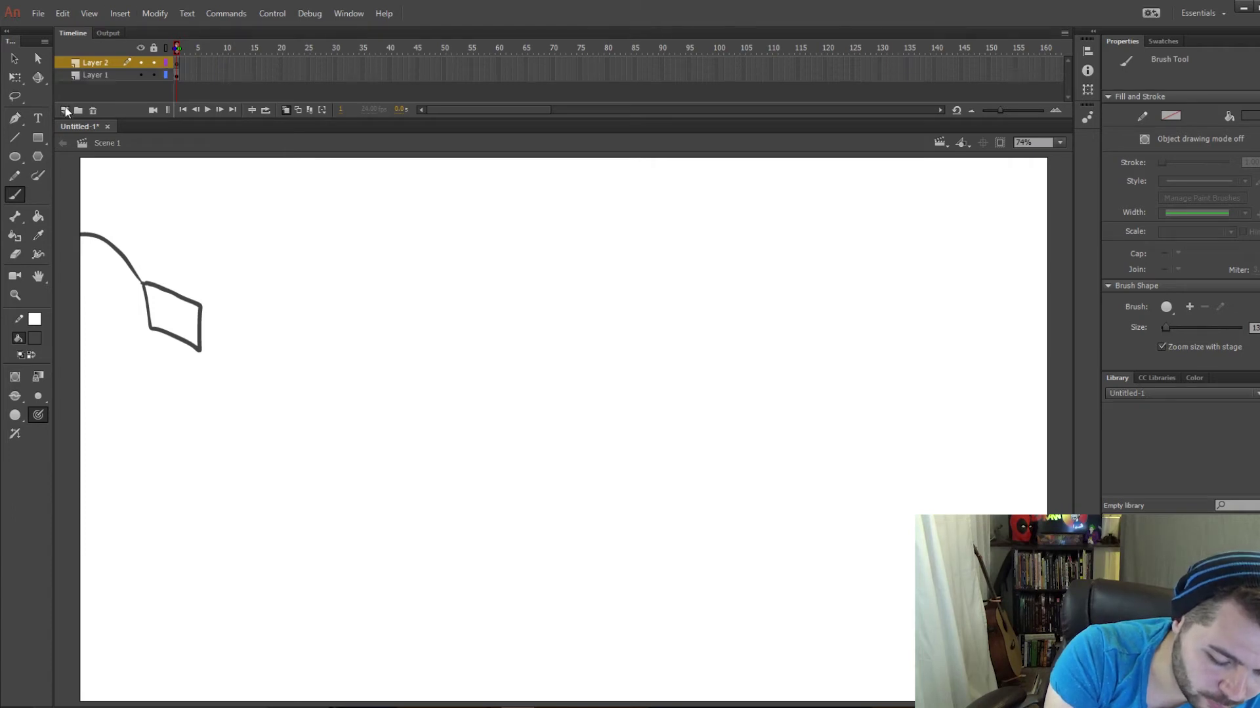
left_click(34, 338)
left_click(86, 440)
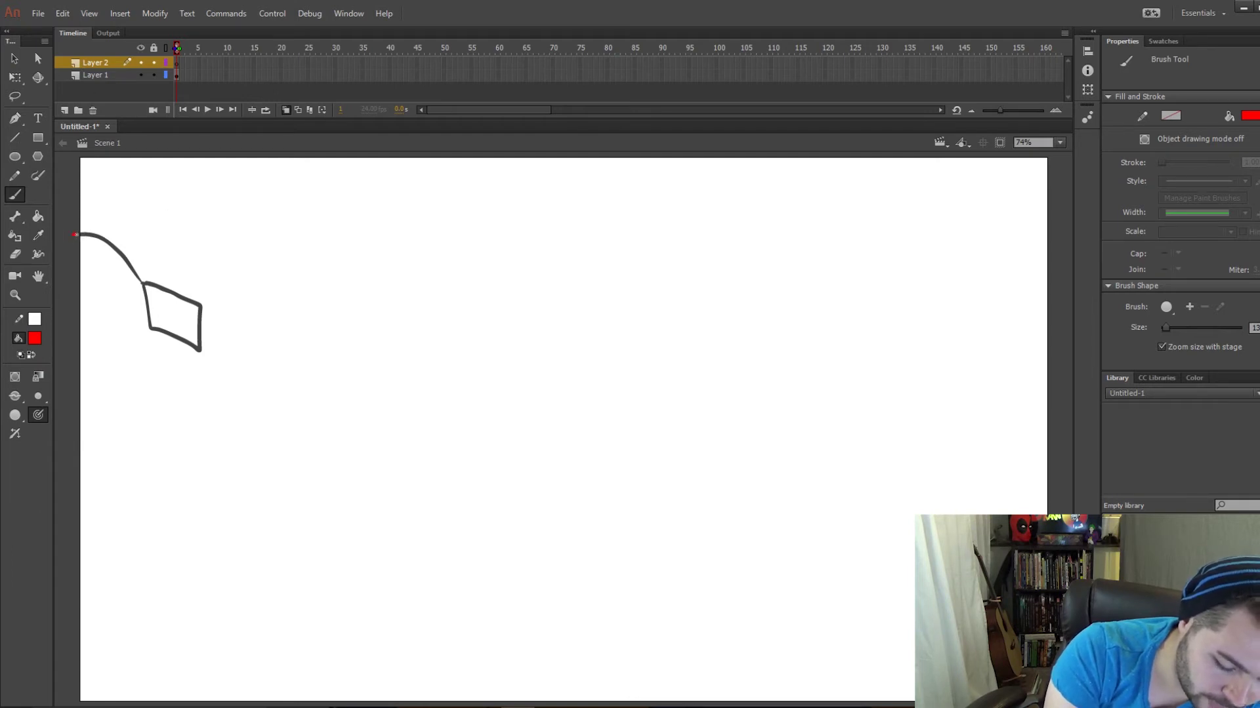
mouse_move(133, 256)
left_mouse_down()
mouse_move(197, 325)
mouse_move(253, 427)
mouse_move(399, 451)
mouse_move(534, 307)
mouse_move(672, 219)
mouse_move(855, 236)
mouse_move(939, 427)
mouse_move(726, 597)
mouse_move(629, 458)
mouse_move(748, 385)
mouse_move(1030, 525)
left_mouse_up()
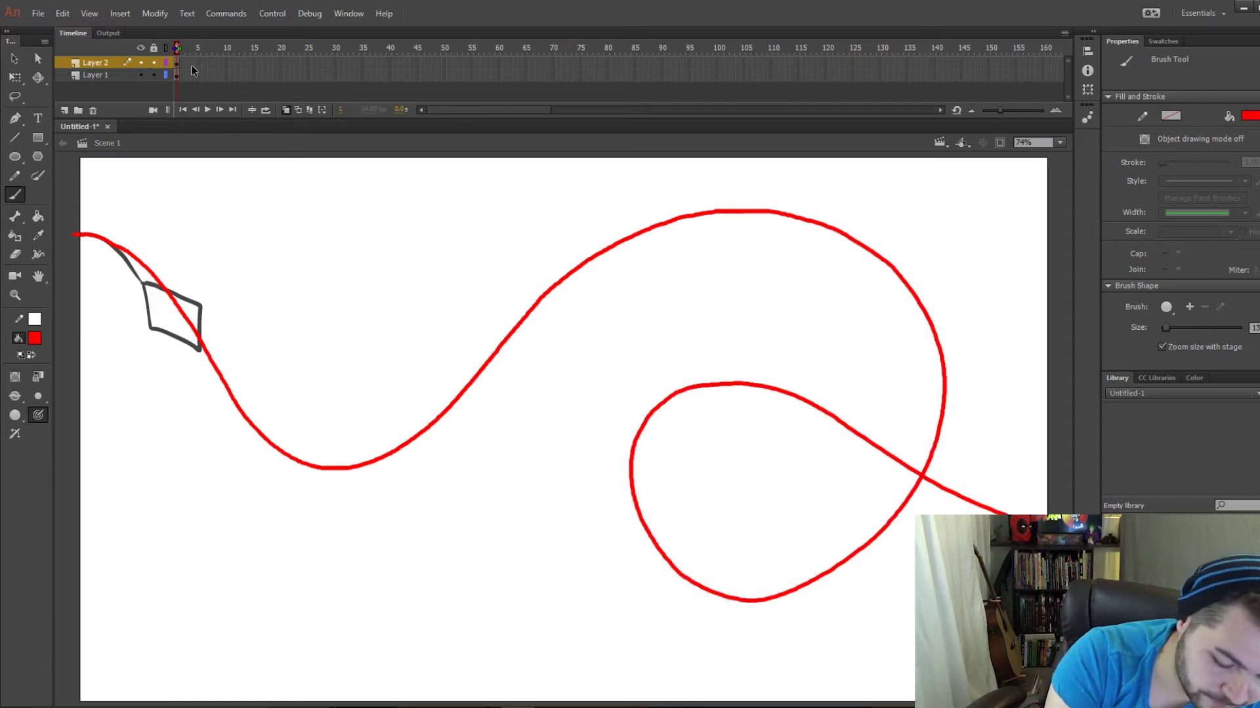
Extend the kite and path layers to frame 66 and drag the path layer below the kite layer.
left_click(528, 74)
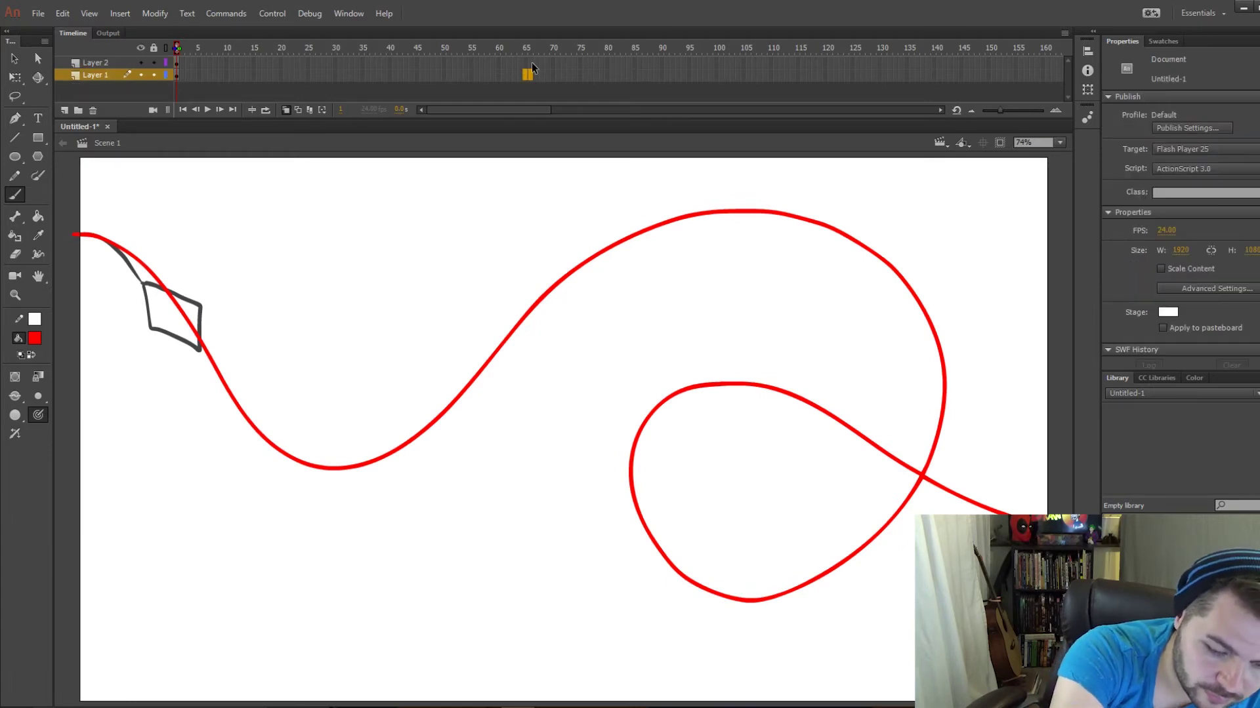
left_click(532, 67)
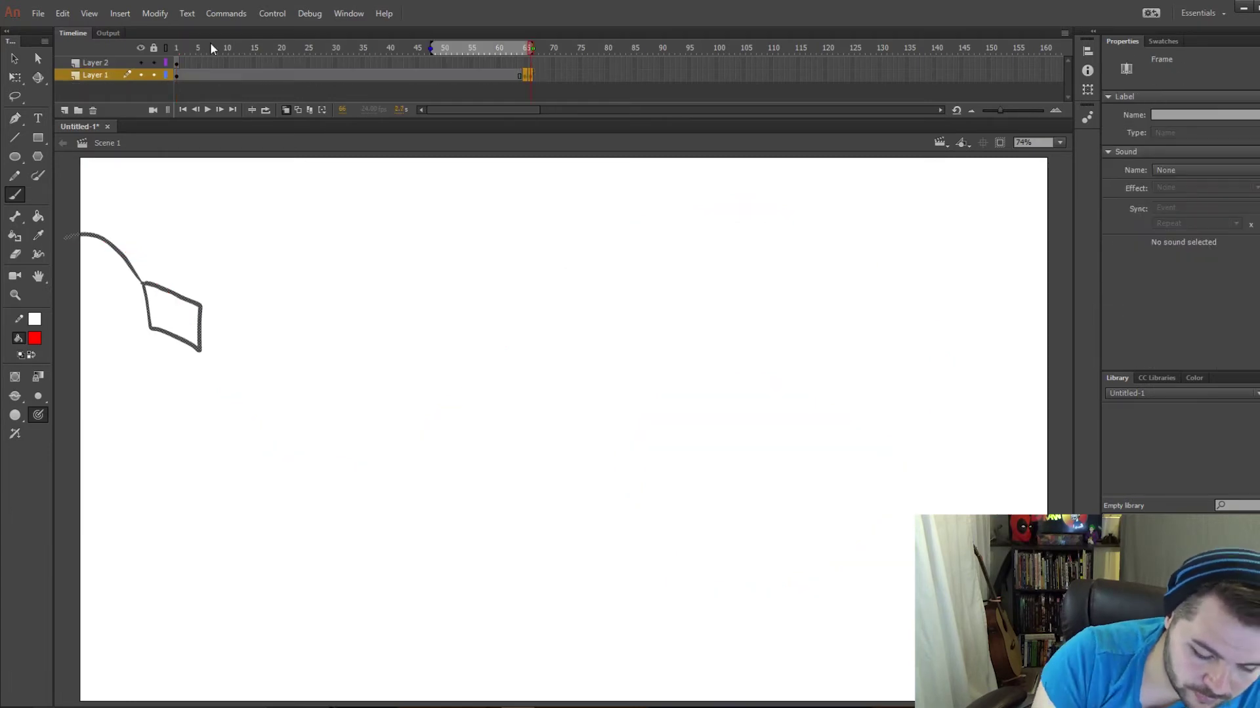
left_click(195, 62)
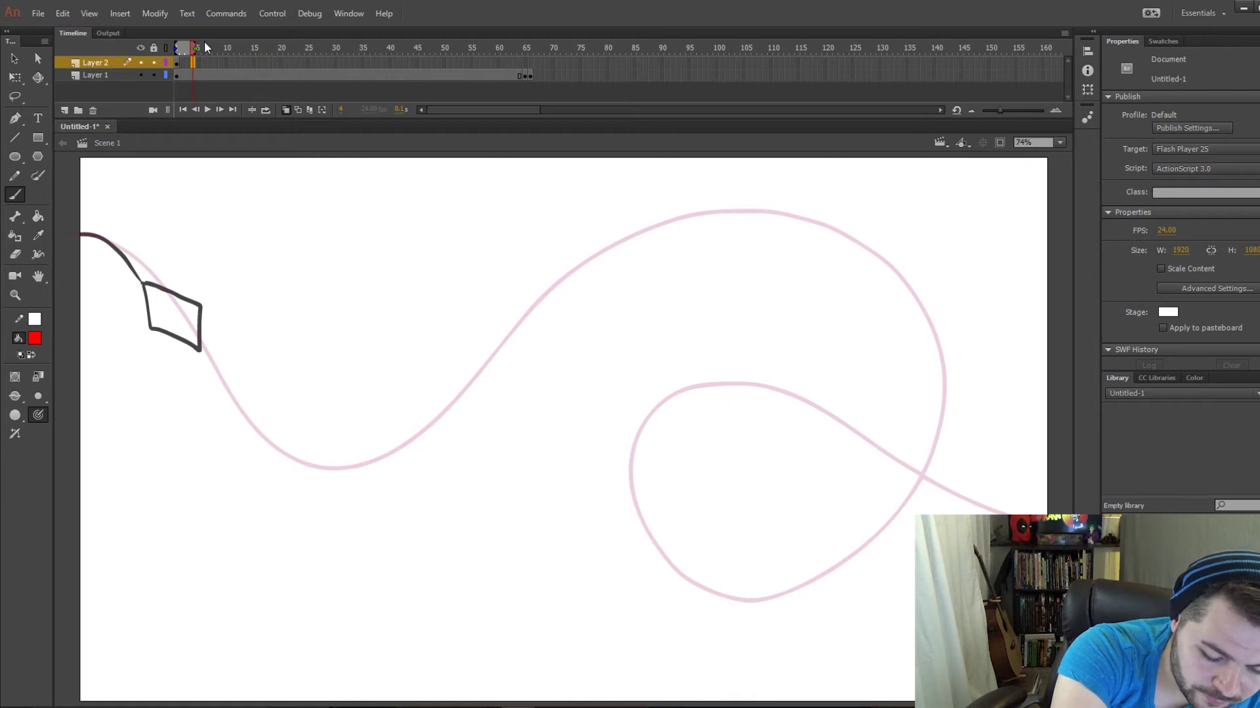
key("F6")
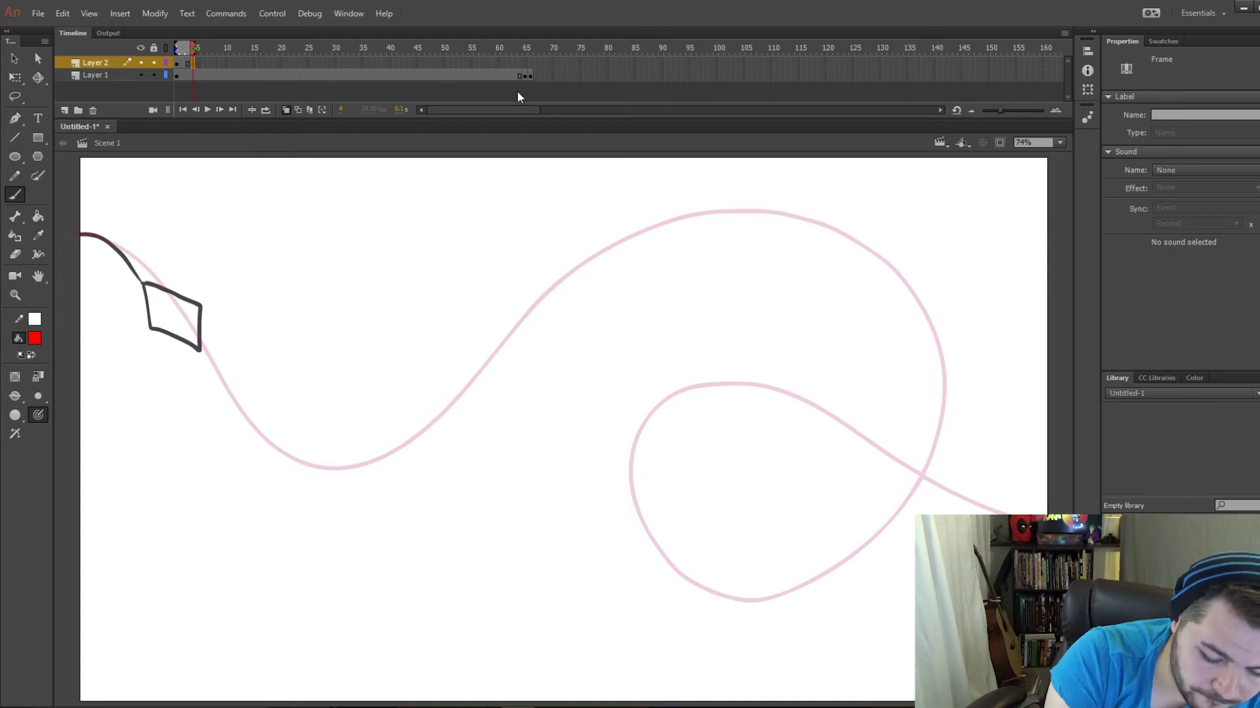
key("ctrl+z")
key("ctrl+z")
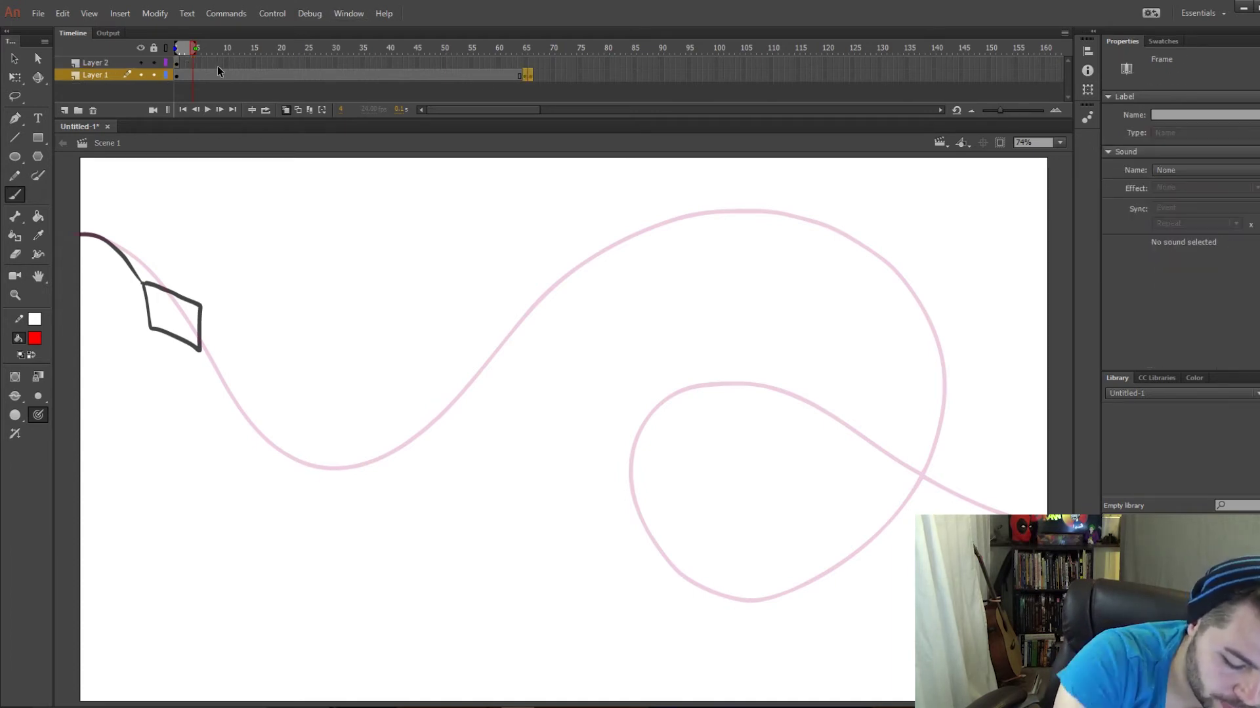
left_click(142, 75)
left_click(143, 76)
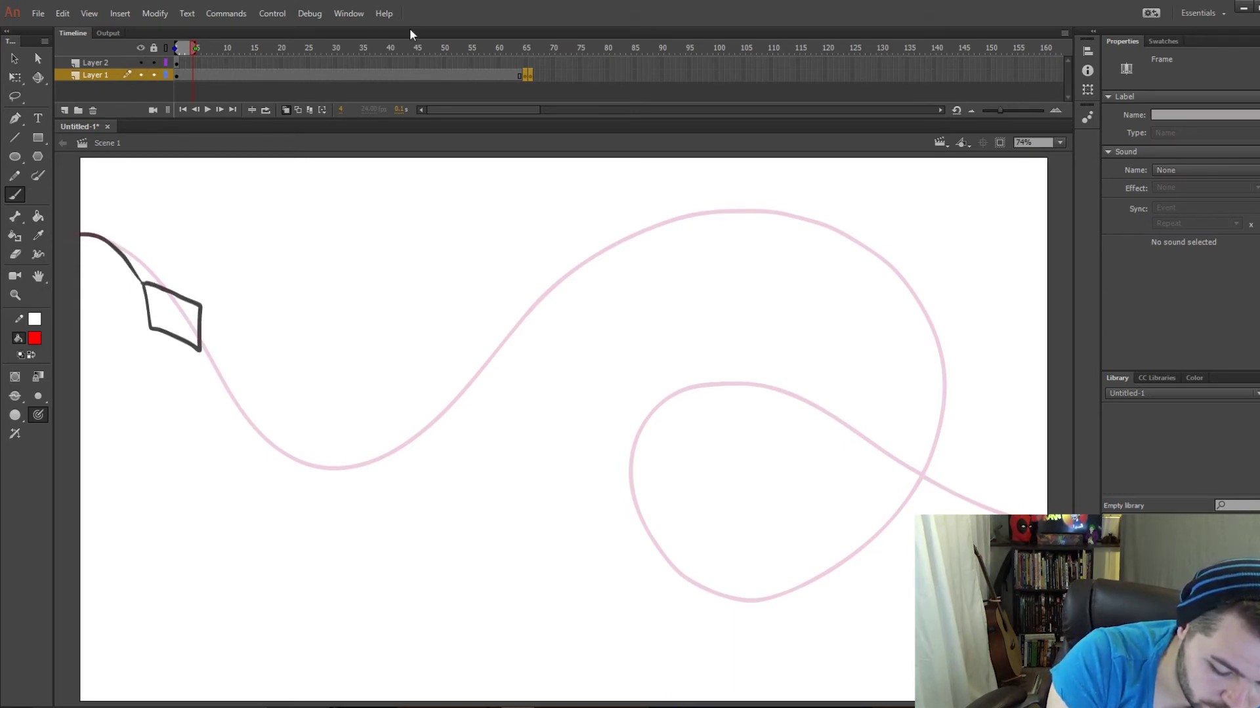
left_click(531, 63)
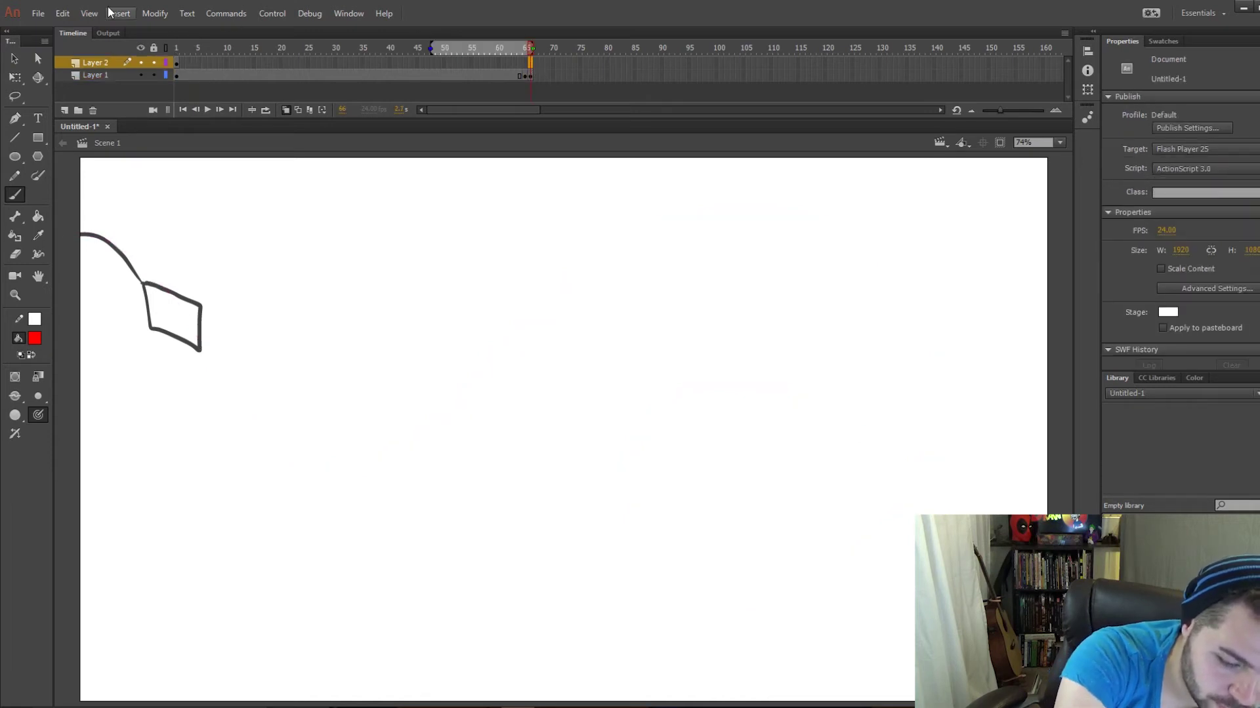
key("F6")
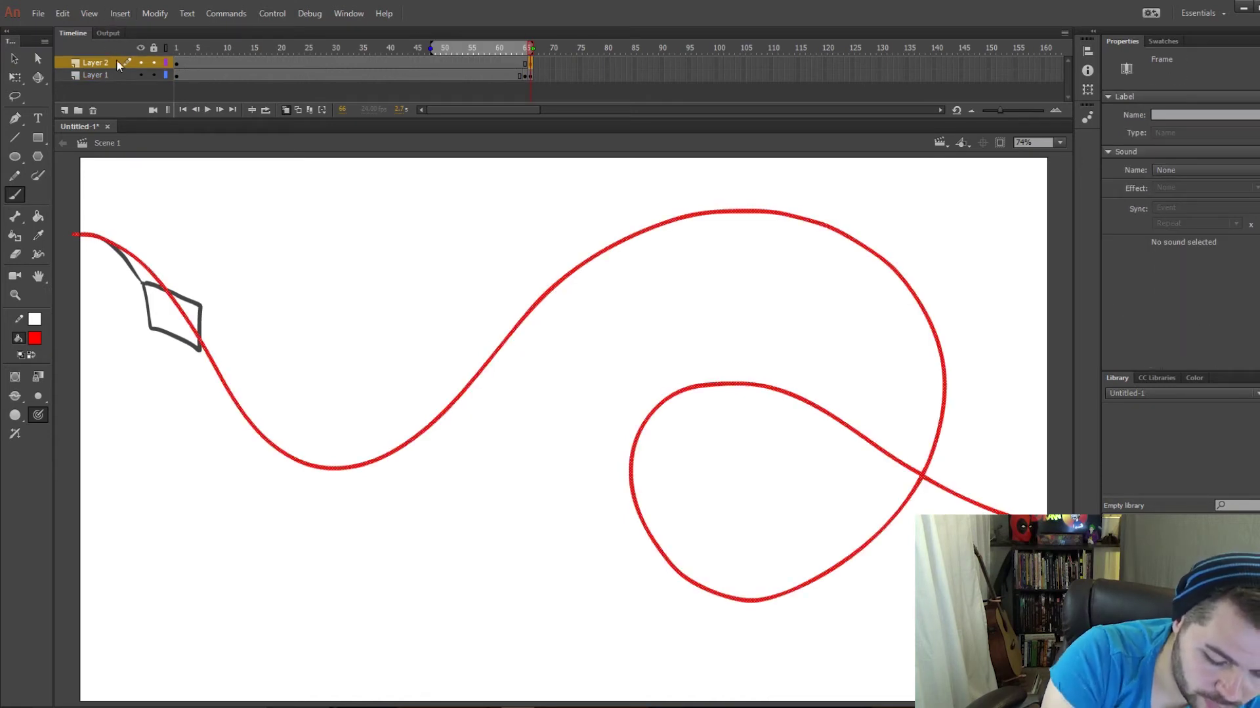
left_click_drag(100, 66, 157, 92)
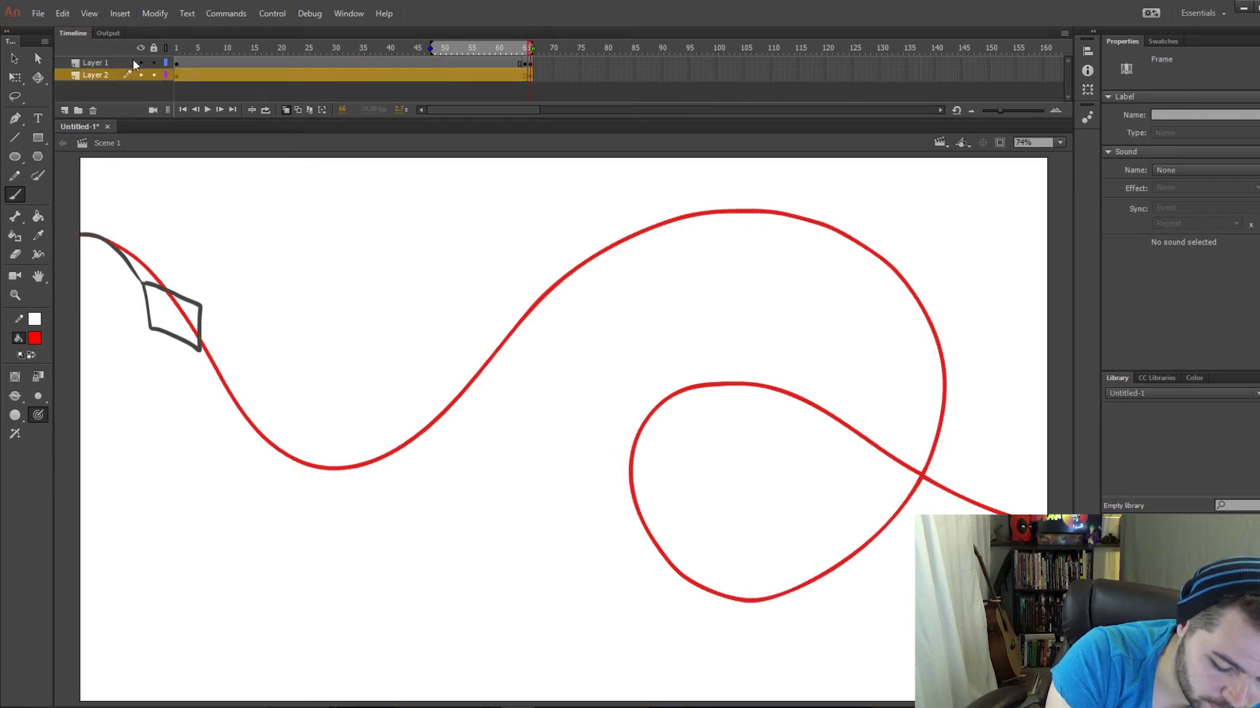
Set the red path layer to Transparent in its Layer Properties.
right_click(93, 76)
left_click(183, 422)
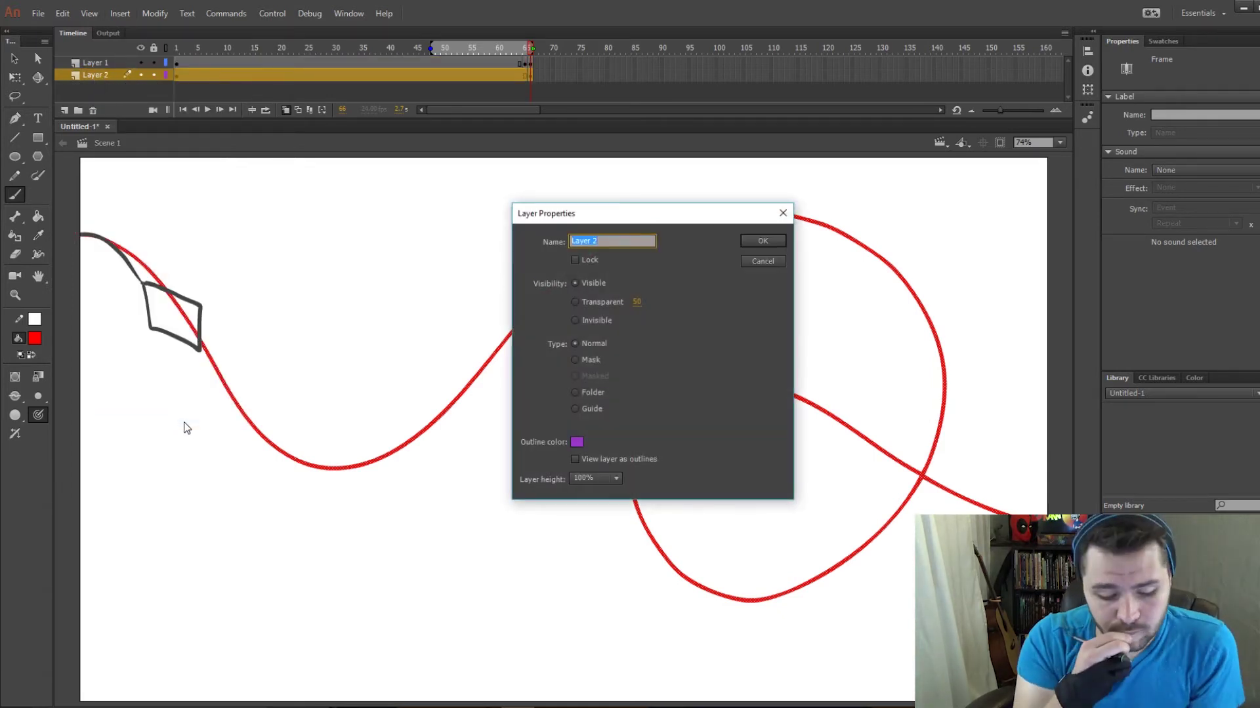
left_click(576, 302)
left_click(761, 241)
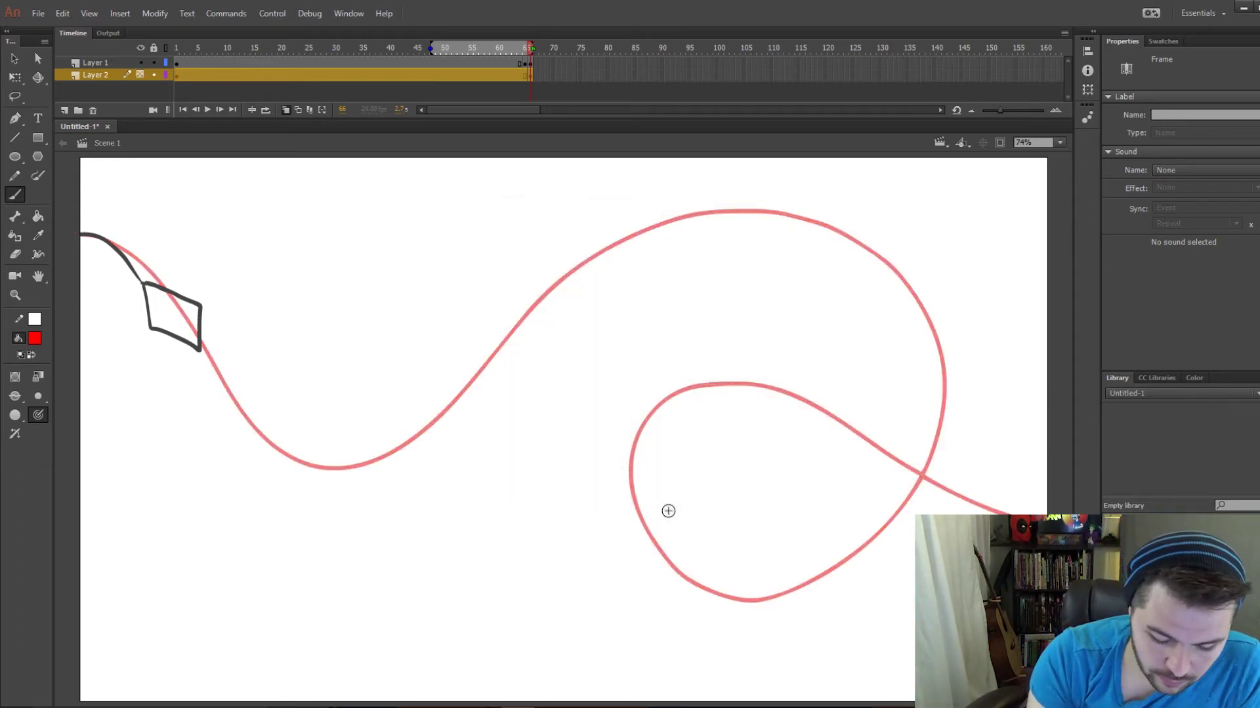
Make the kite layer active with dark grey fill and select its frame 4.
left_click(96, 64)
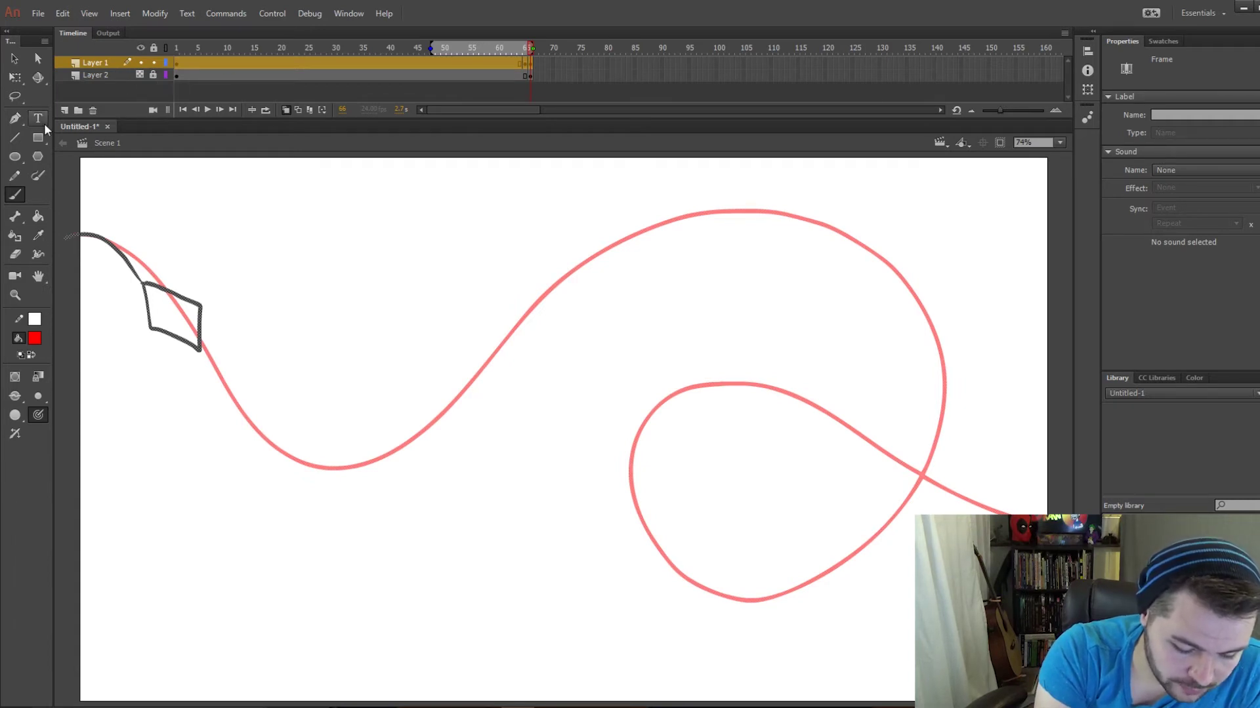
left_click(37, 341)
left_click(65, 309)
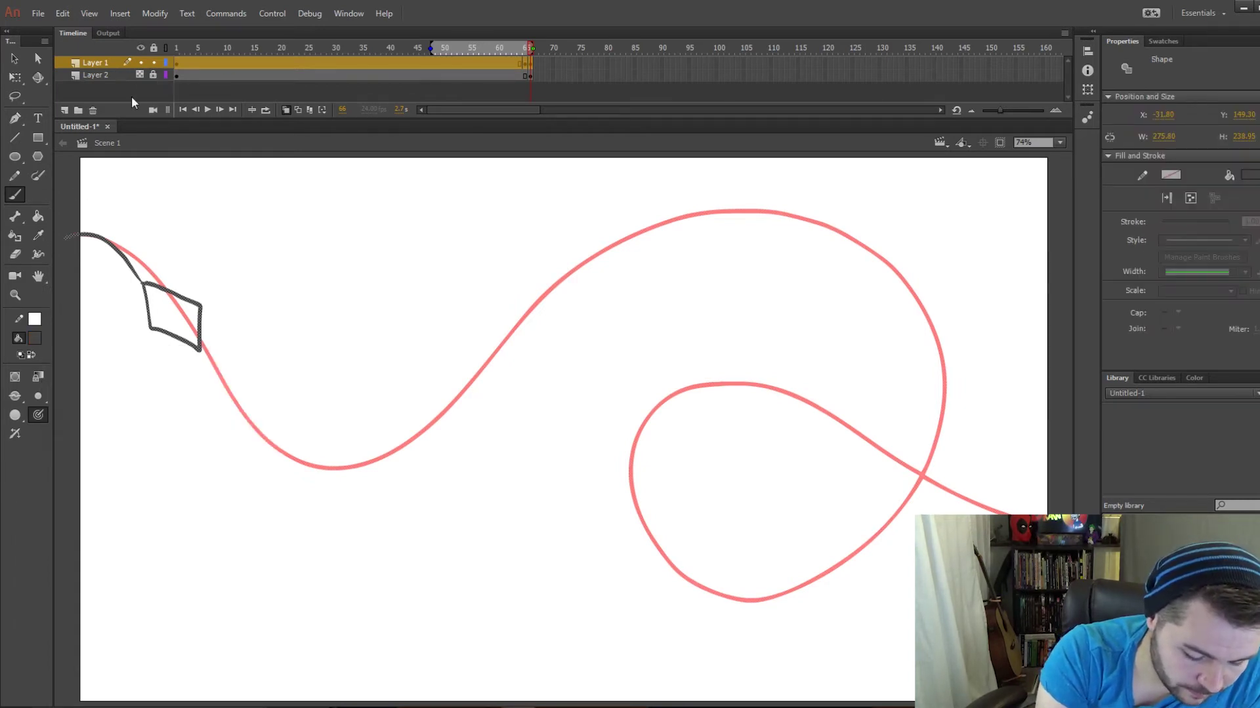
left_click(191, 64)
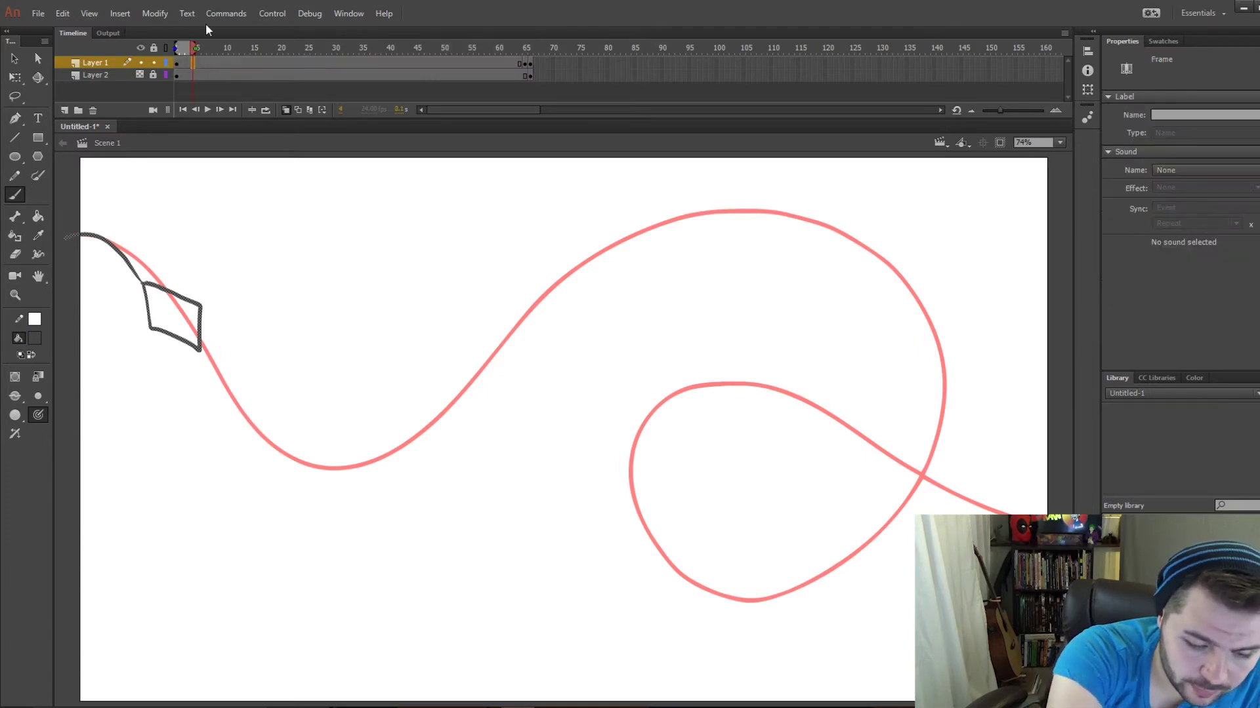
On a blank keyframe at frame 4, draw the kite further along the path with its string.
key("F7")
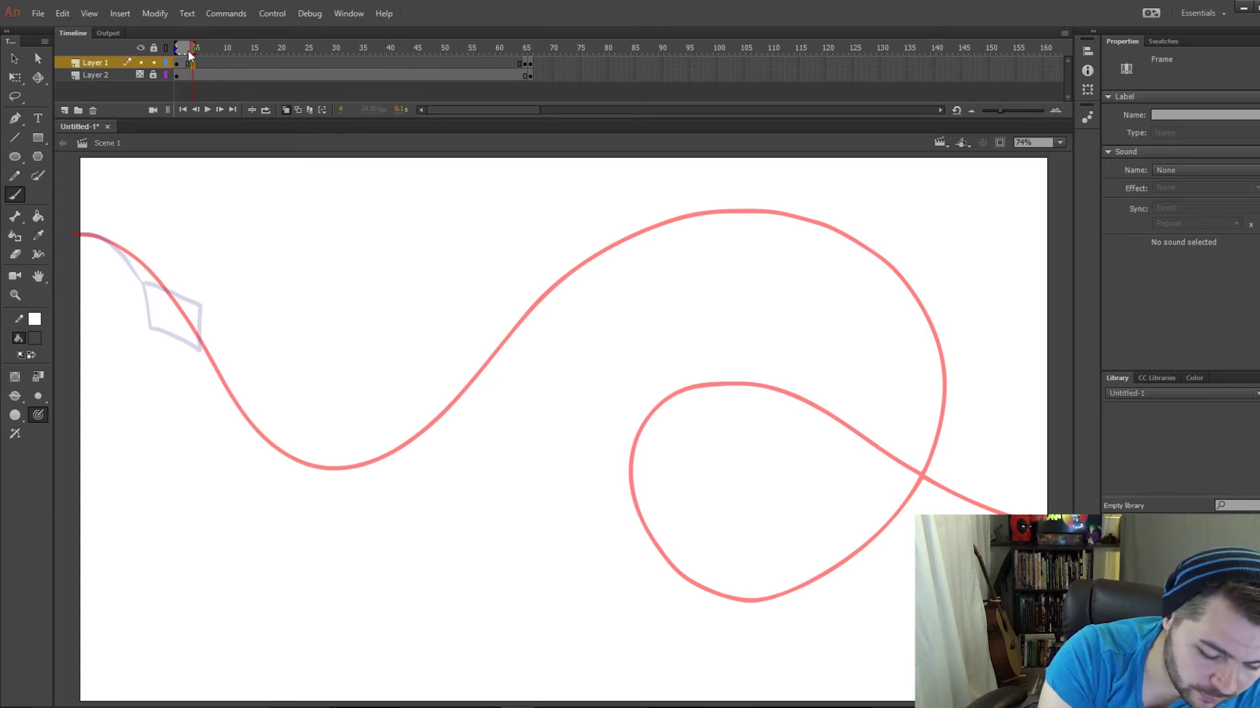
left_click(184, 48)
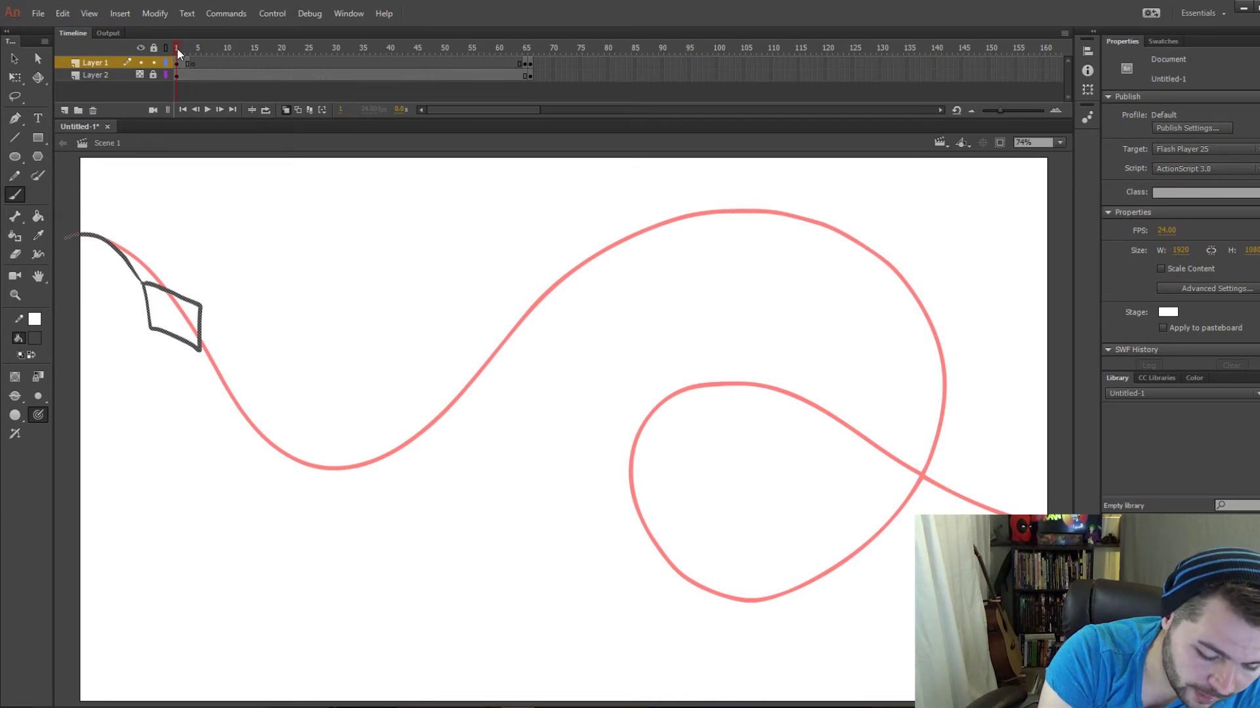
left_click_drag(185, 50, 192, 52)
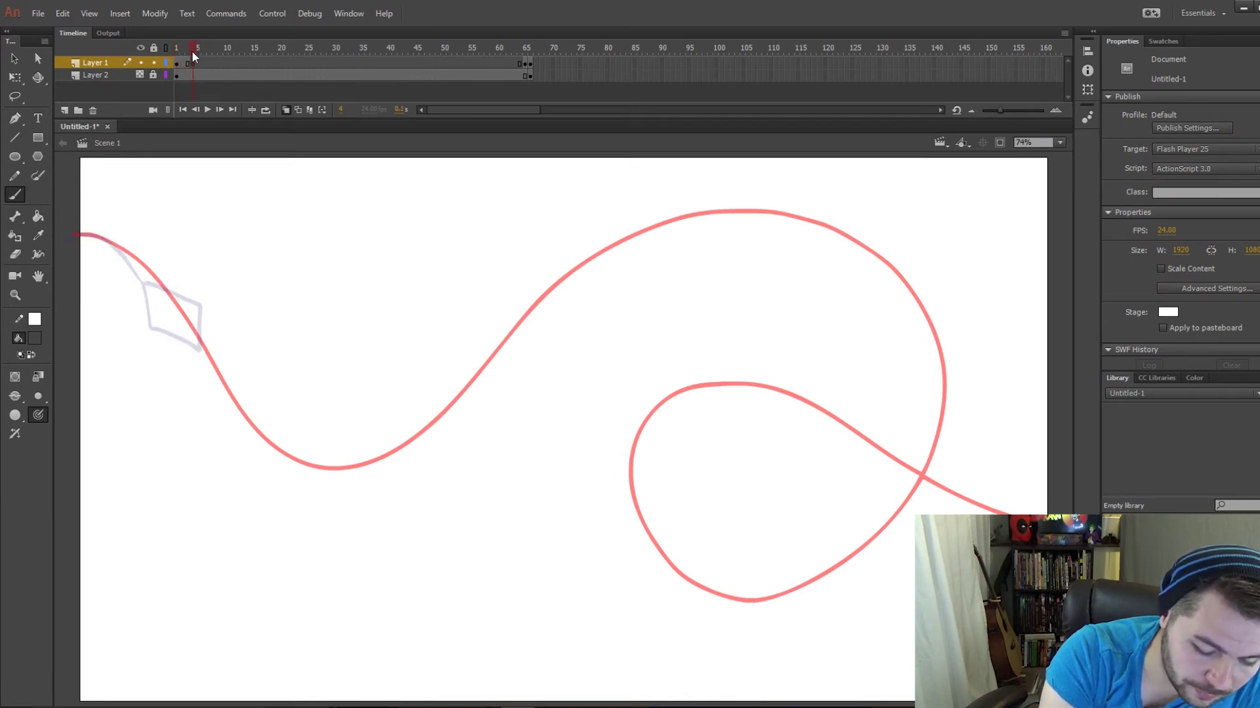
left_click(188, 48)
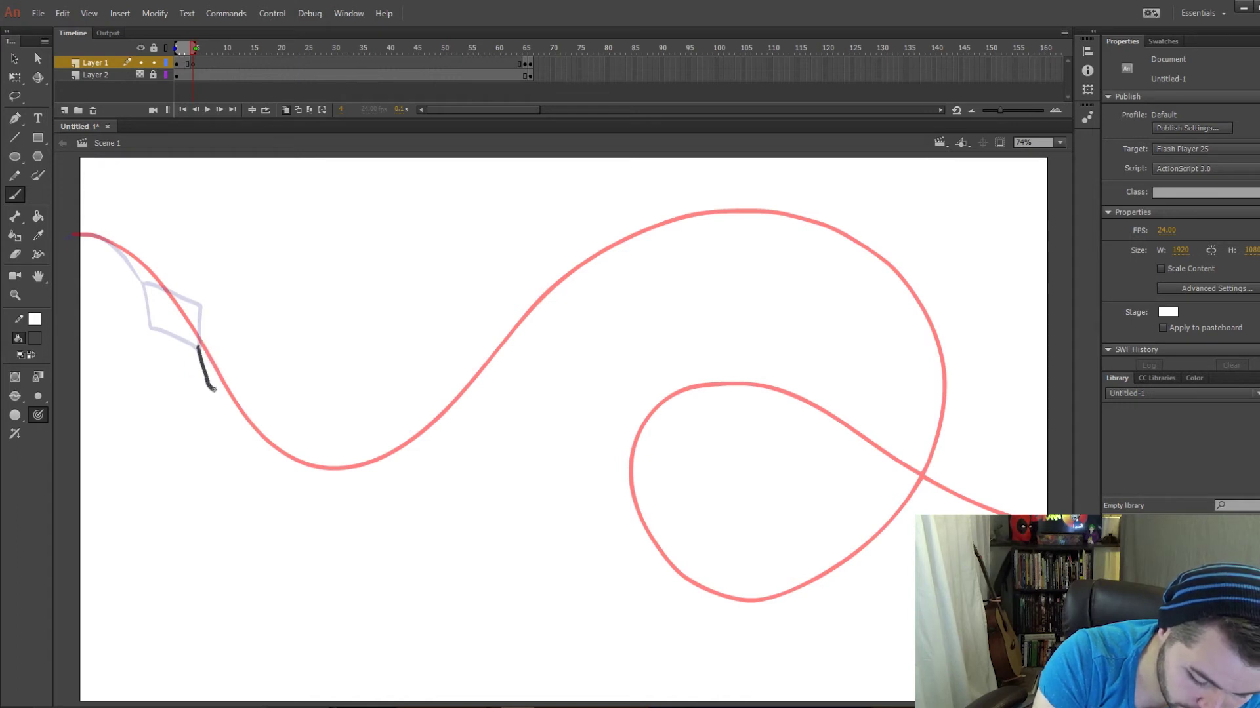
left_click_drag(198, 347, 227, 358)
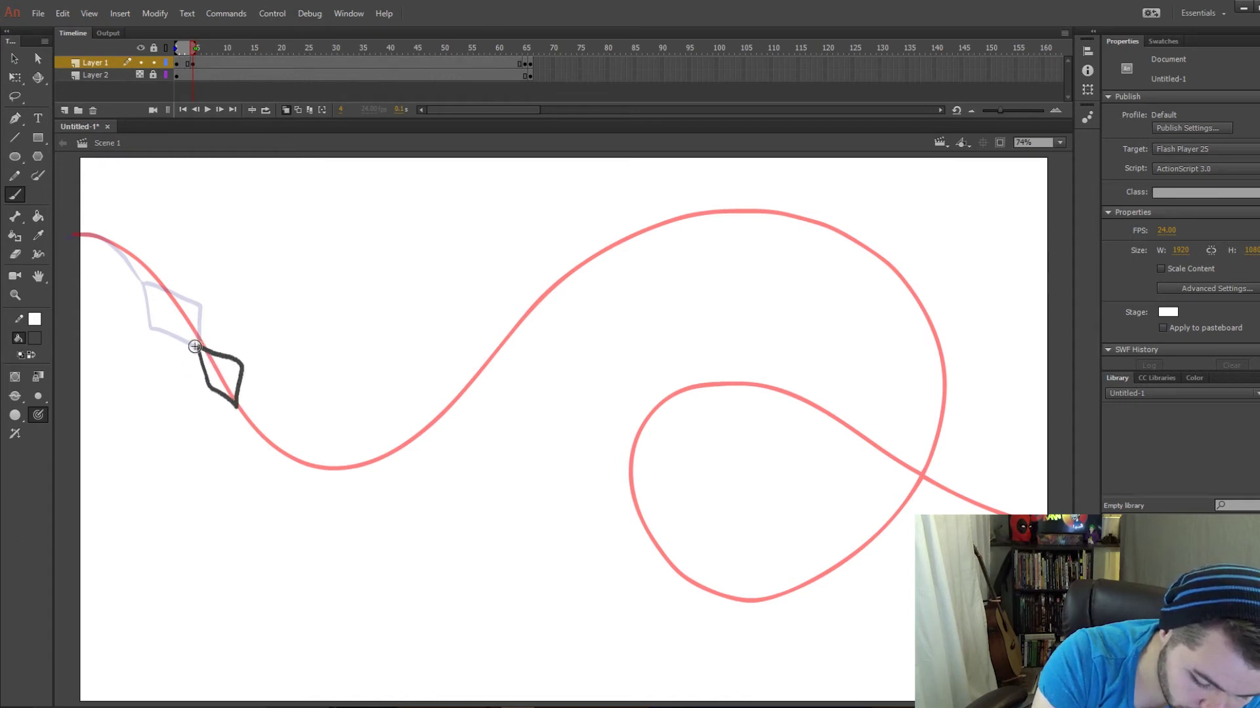
key("ctrl+z")
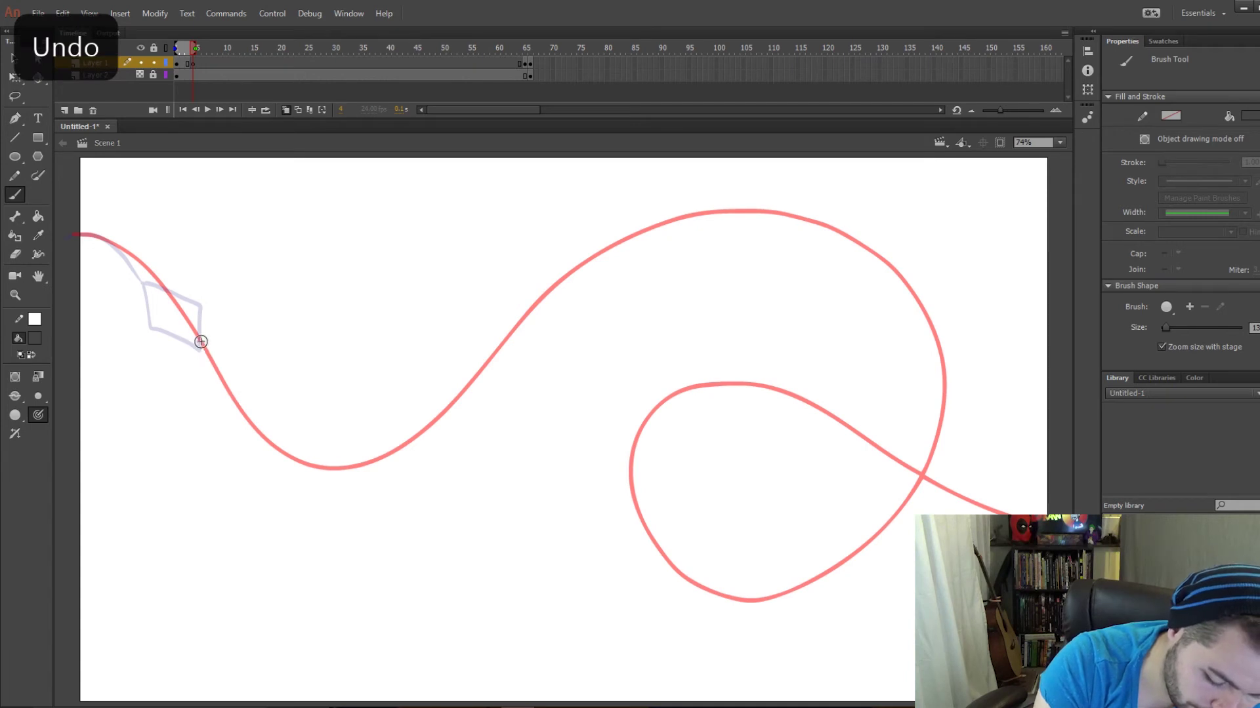
left_click_drag(196, 333, 199, 362)
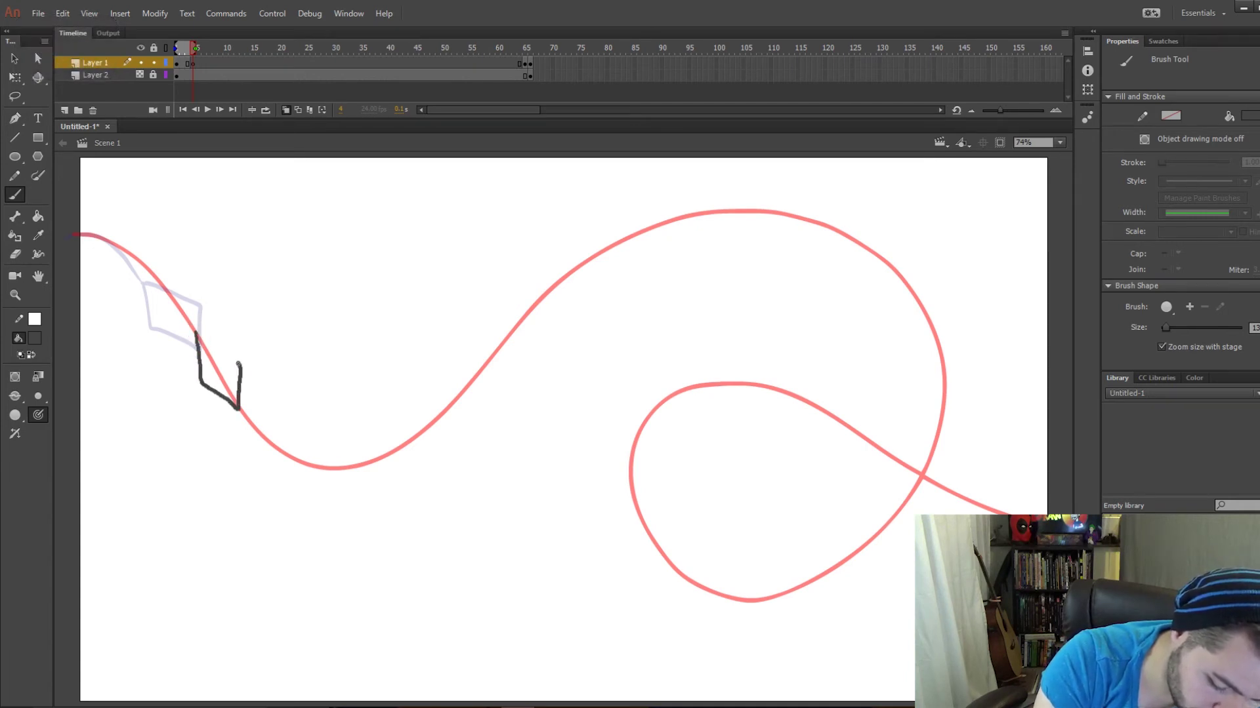
left_click_drag(198, 336, 197, 333)
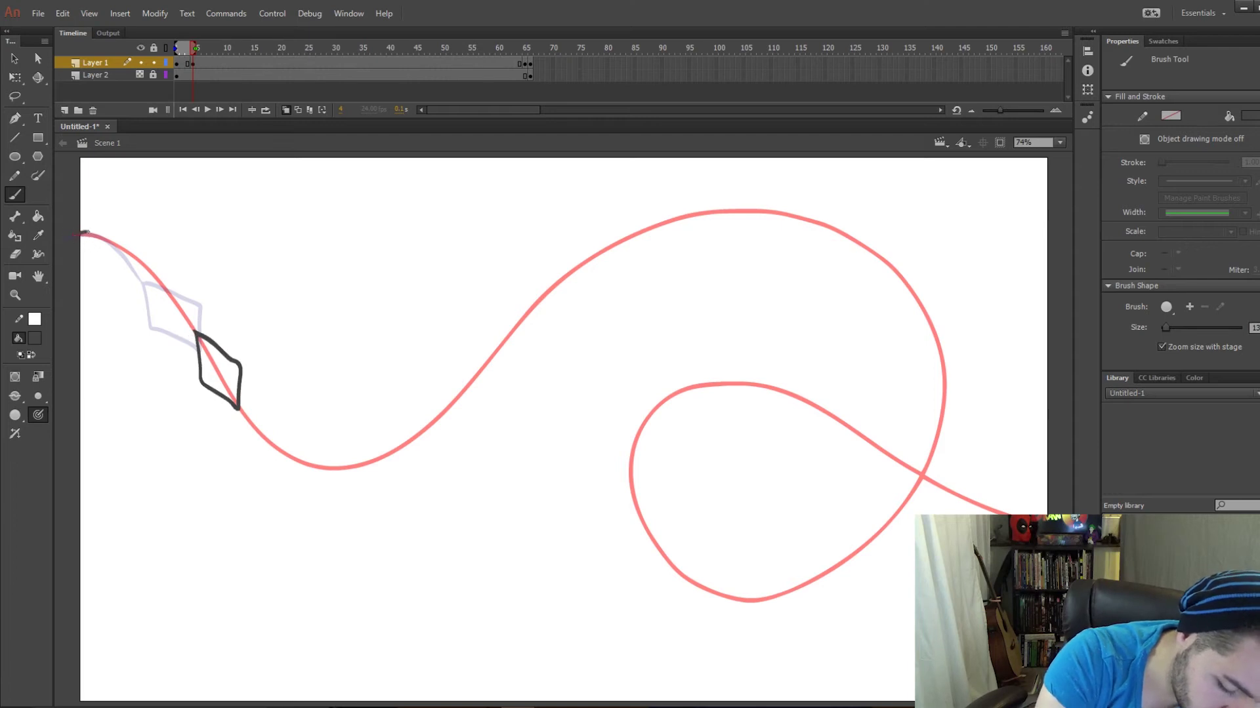
left_click_drag(128, 246, 196, 333)
Add a blank keyframe at frame 7 and draw the kite lower down the path with its trailing string.
left_click(207, 63)
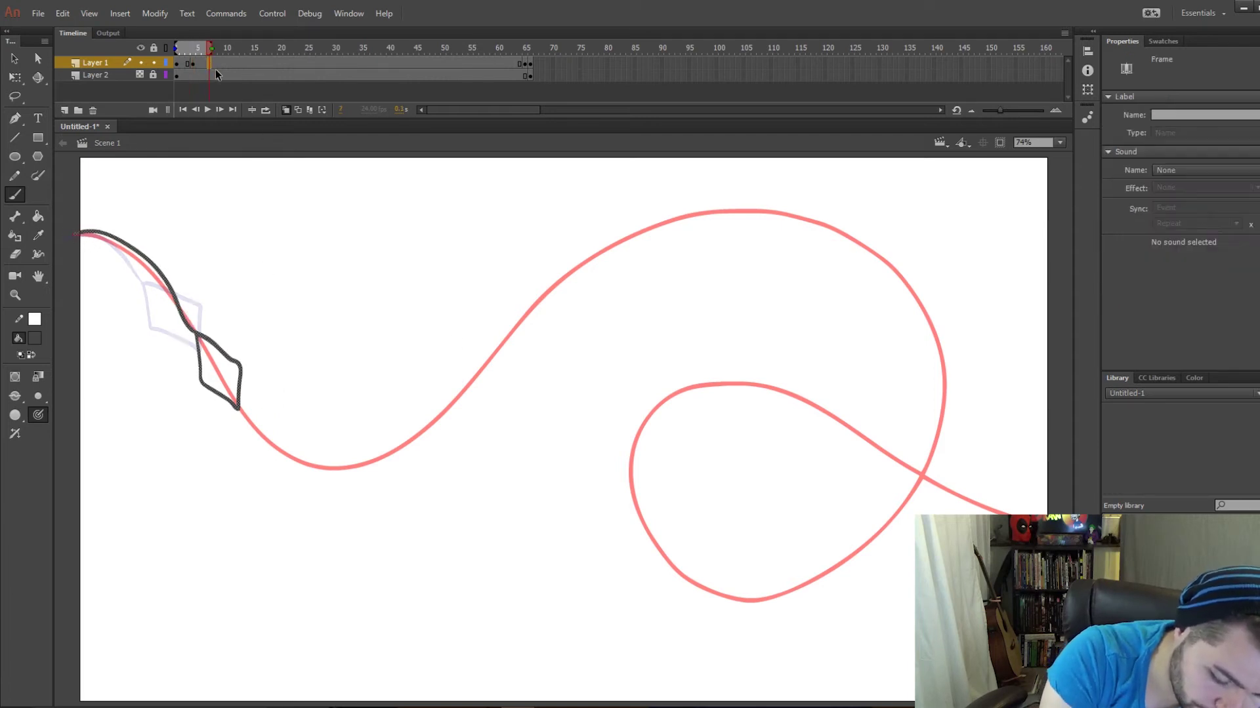
key("F7")
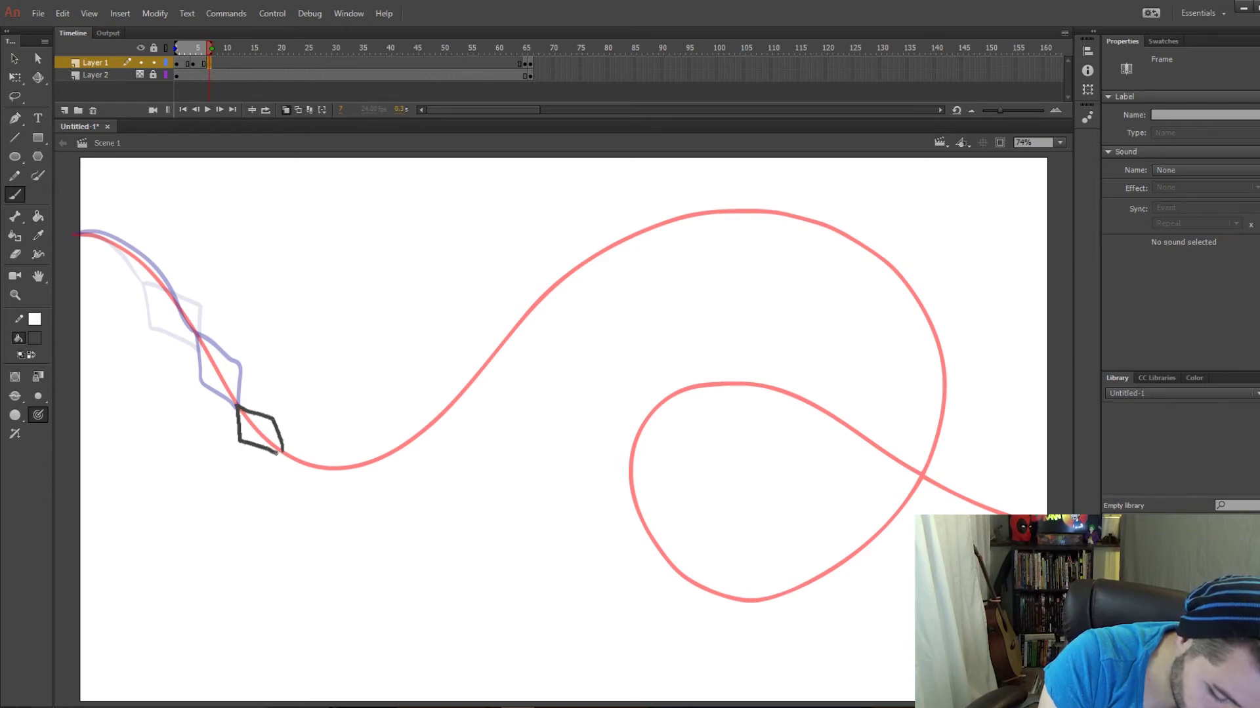
left_click_drag(277, 454, 284, 454)
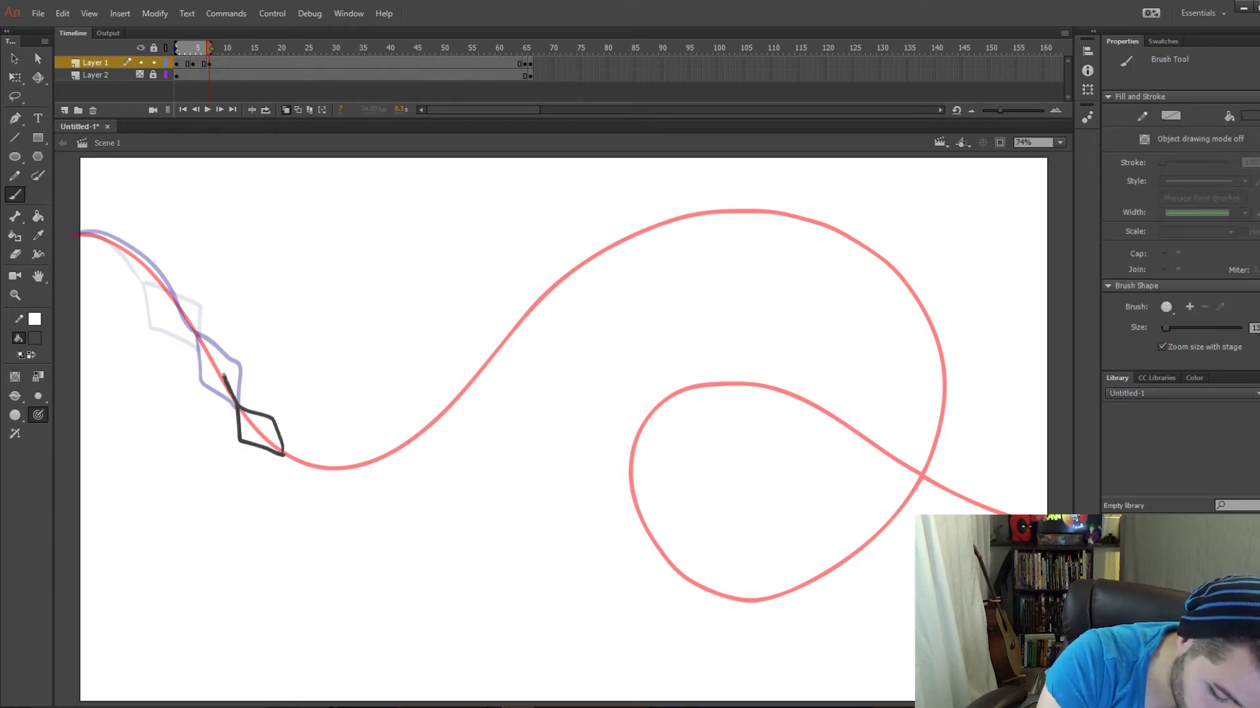
mouse_move(223, 373)
left_mouse_down()
mouse_move(190, 299)
mouse_move(153, 271)
left_mouse_up()
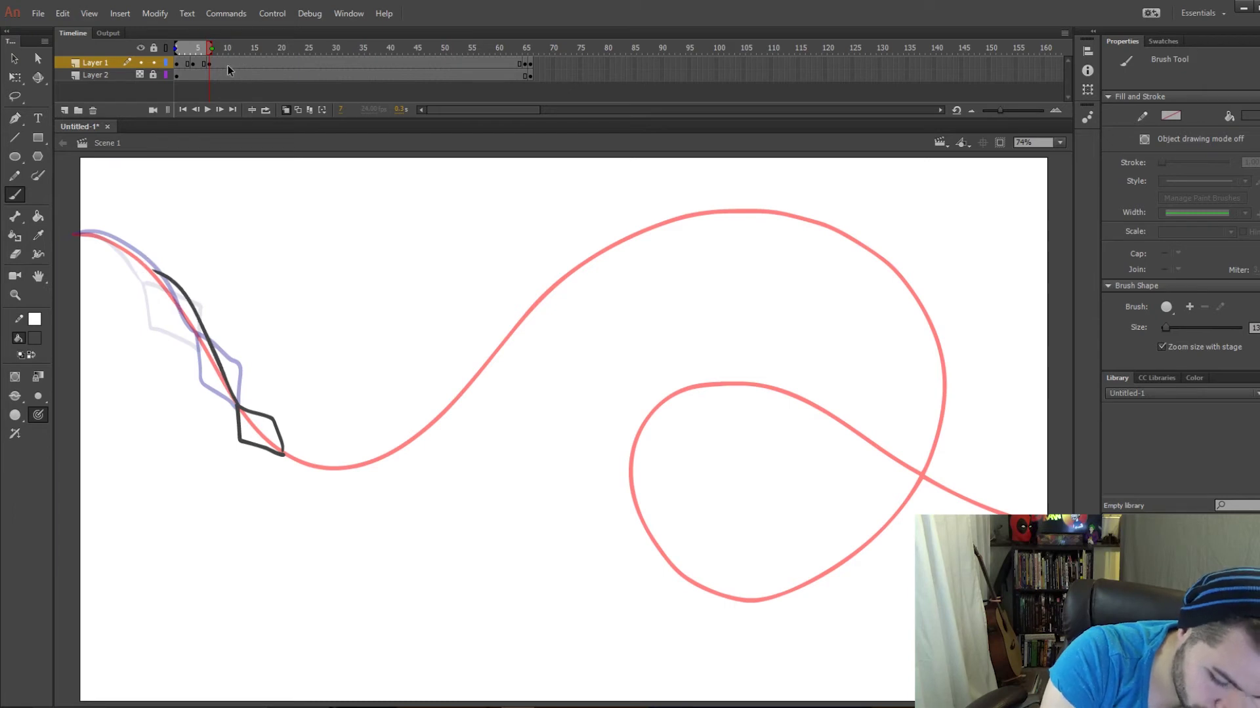
left_click(227, 64)
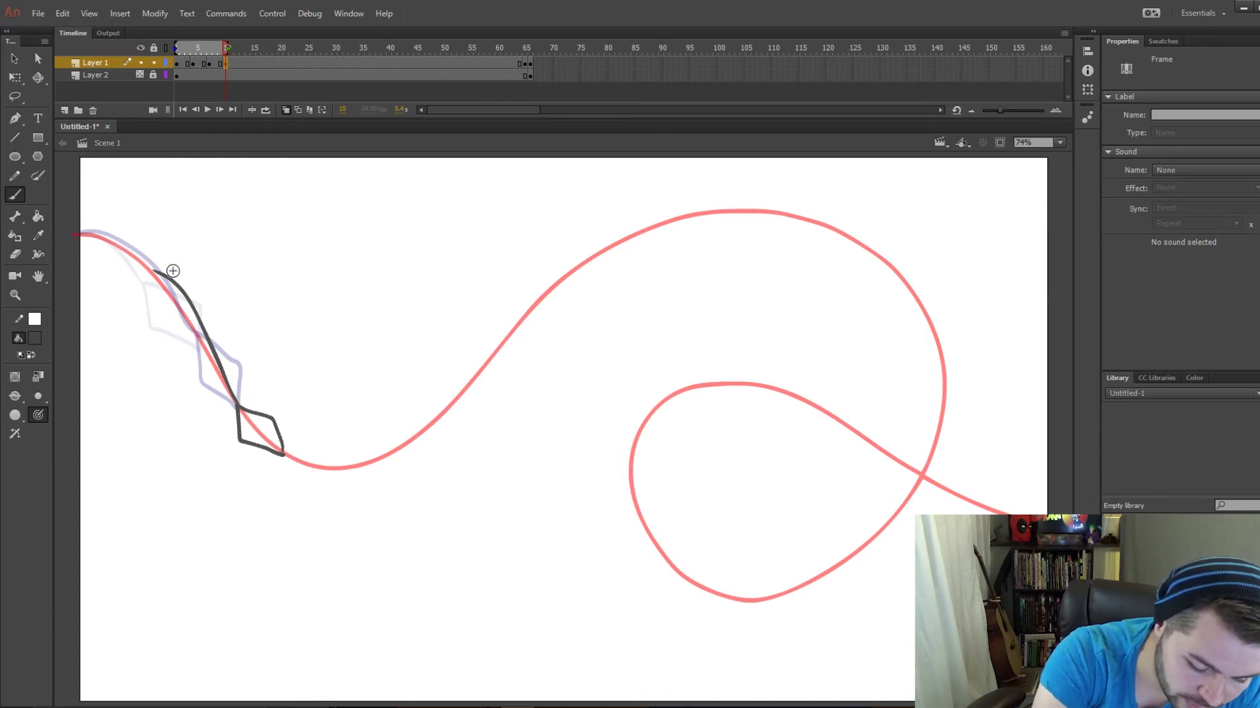
left_click(148, 266)
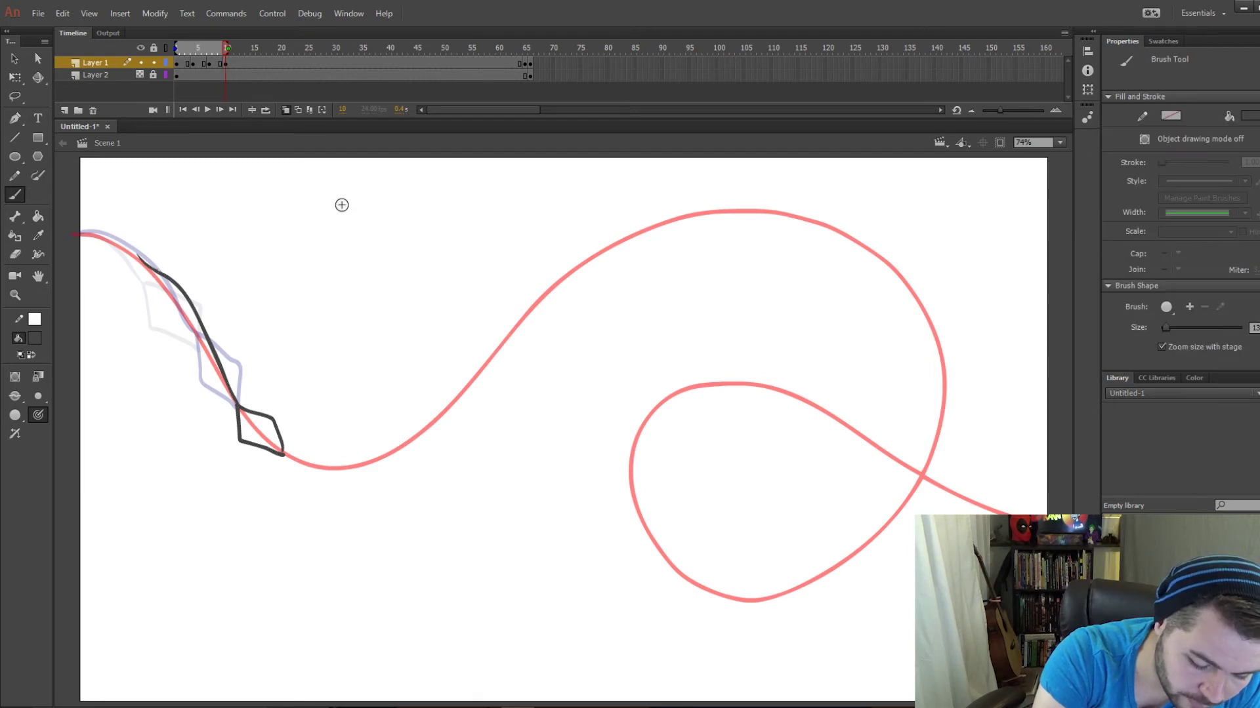
Add a blank keyframe at frame 13 and draw the kite at the path's dip with its string.
left_click(241, 63)
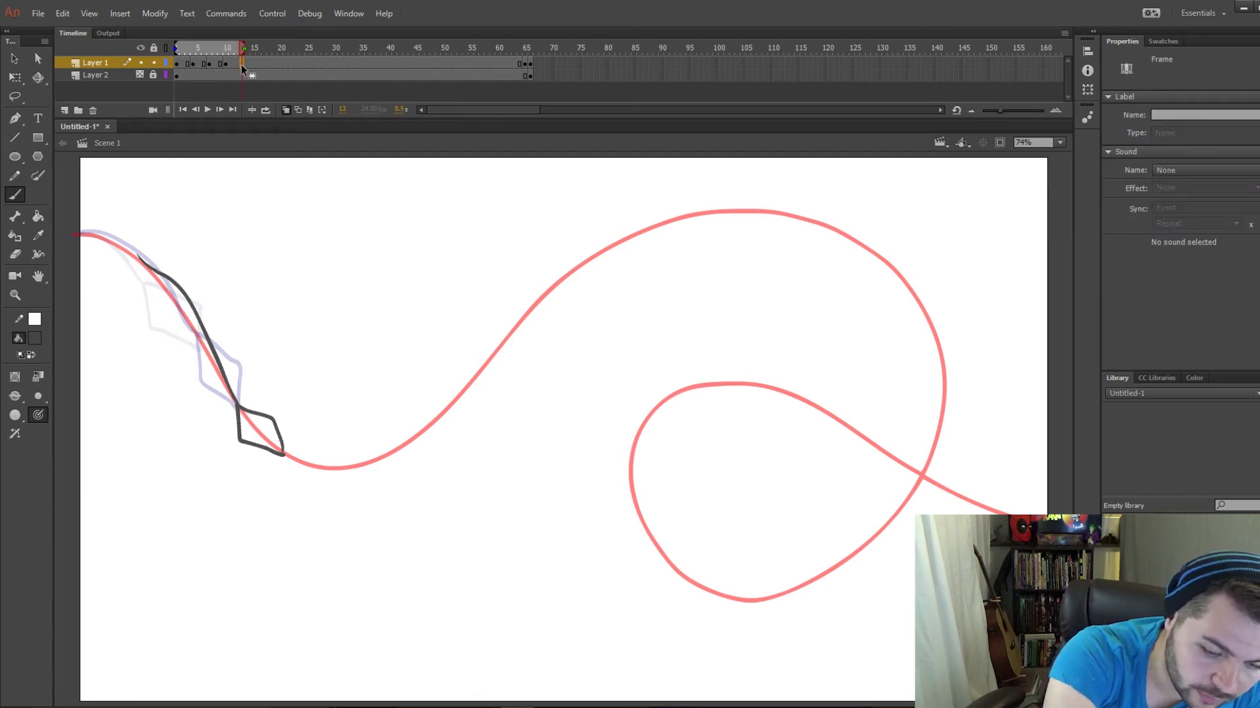
key("F7")
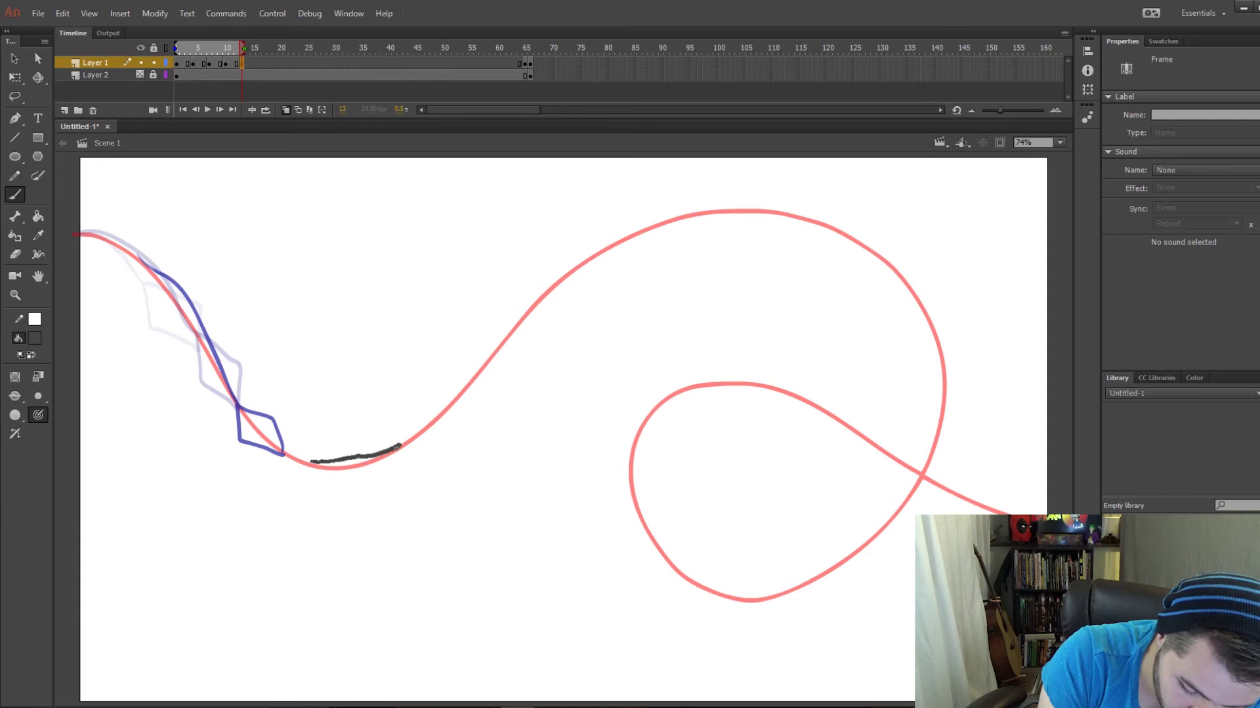
left_click_drag(338, 478, 314, 466)
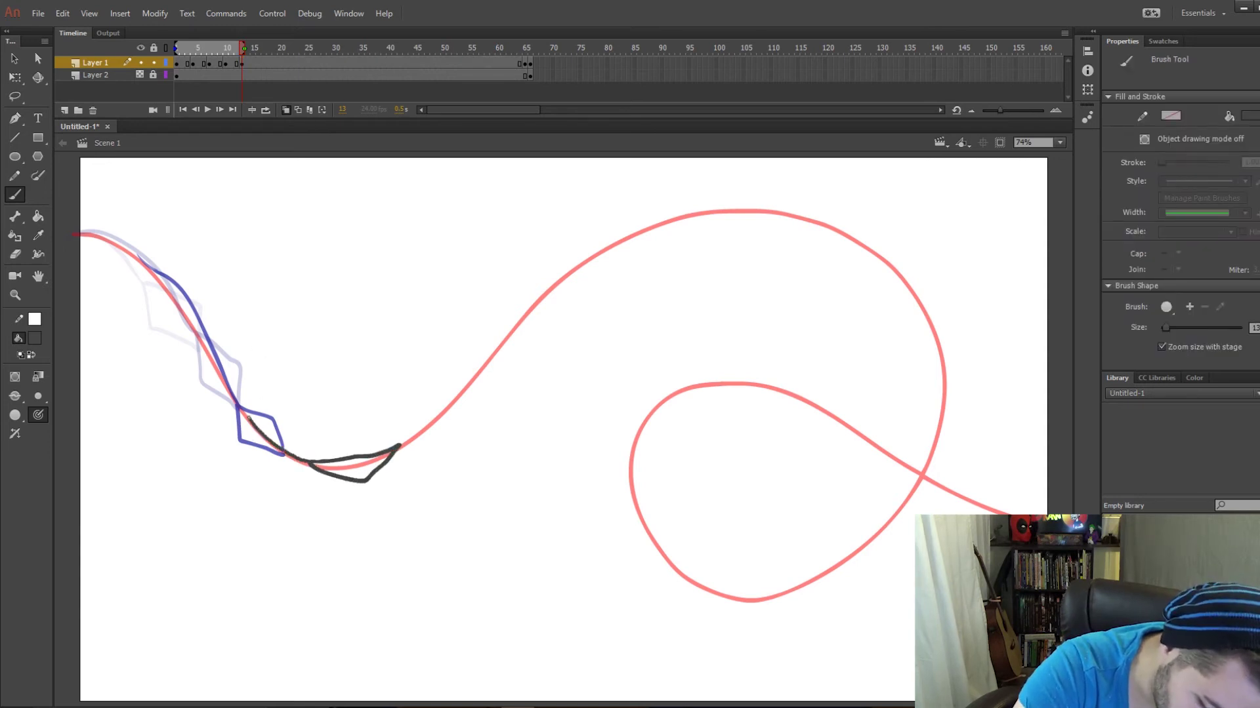
left_click_drag(237, 387, 200, 325)
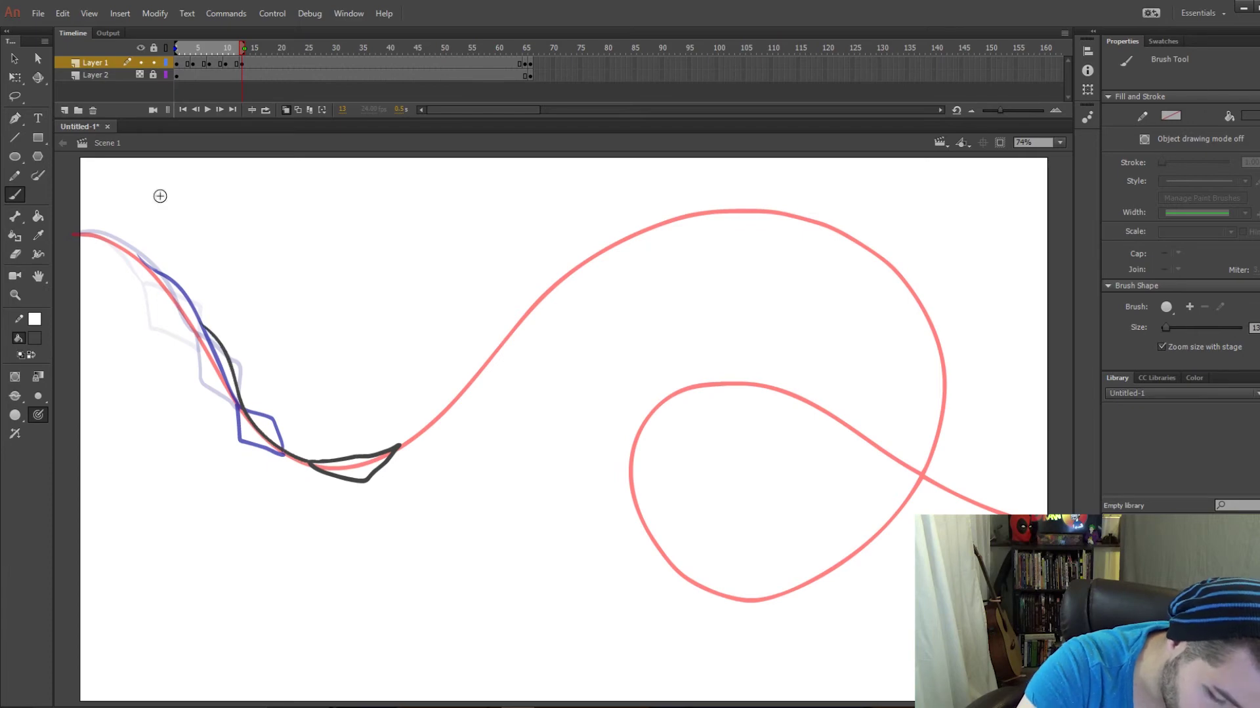
key("ctrl+z")
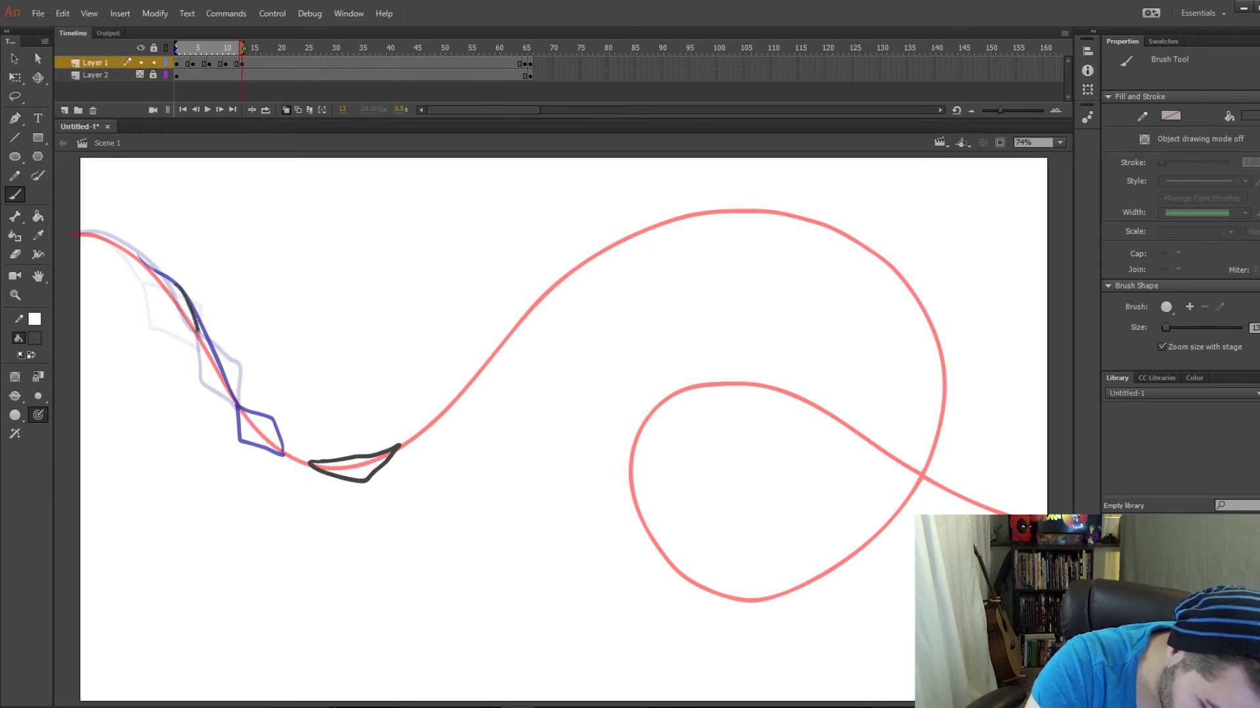
left_click_drag(282, 451, 316, 465)
left_click(15, 253)
left_click_drag(139, 263, 204, 322)
key("ctrl+z")
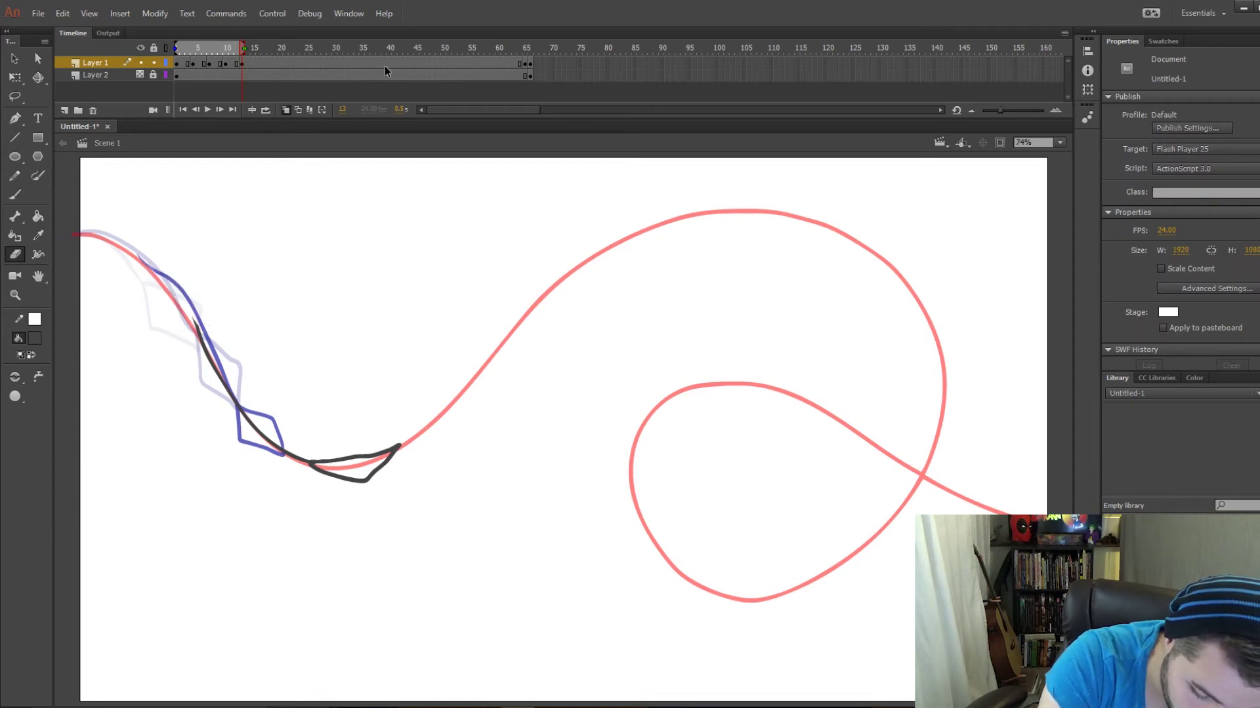
Add a blank keyframe at frame 16 and draw the leaf-shaped kite higher up with its string.
left_click(259, 64)
key("F7")
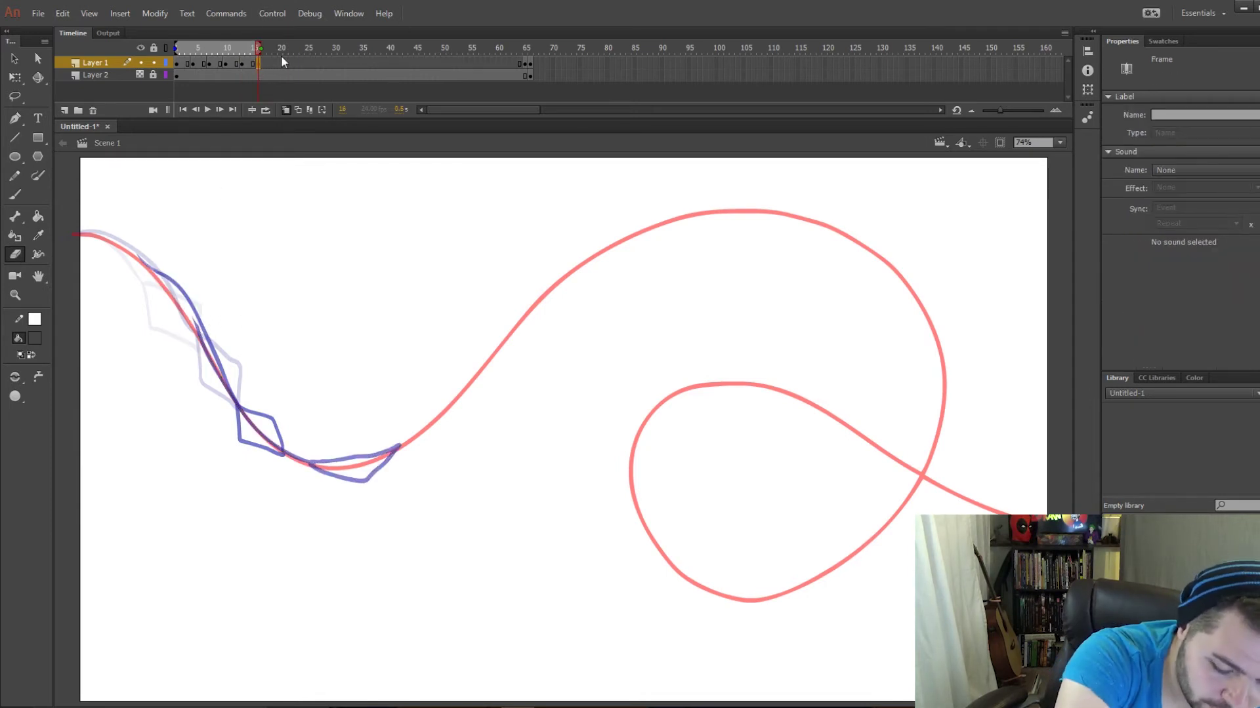
left_click(17, 196)
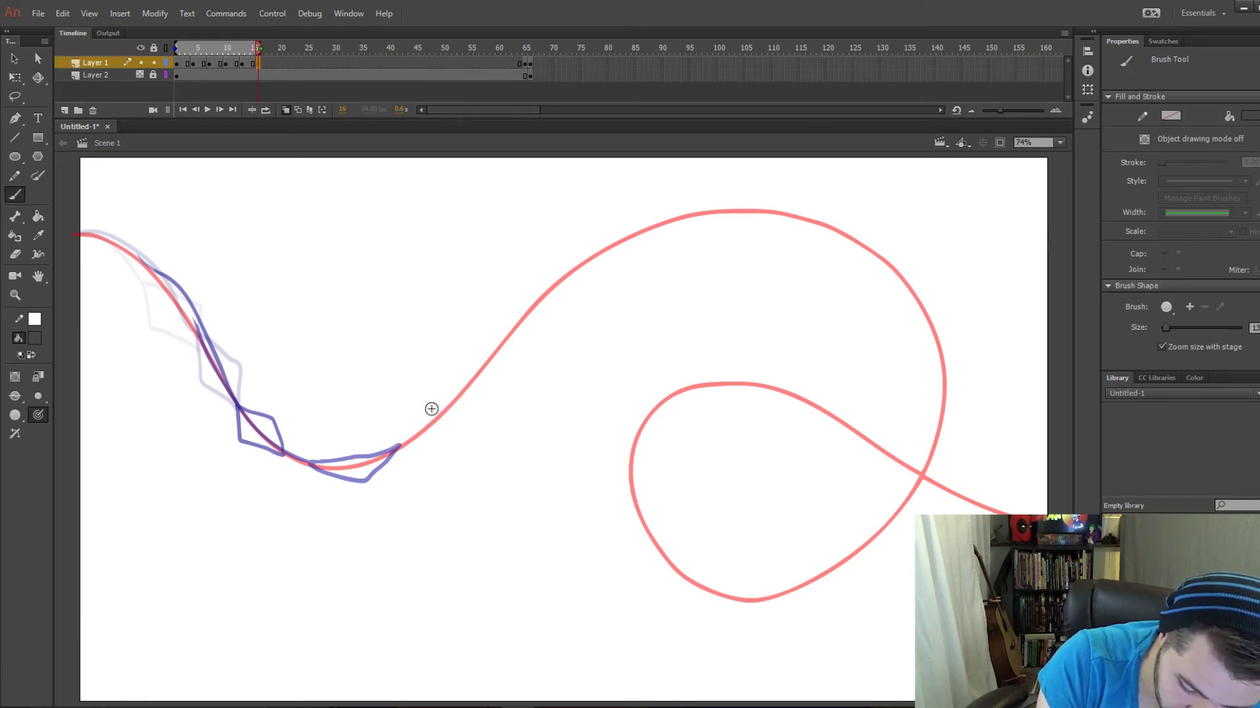
mouse_move(427, 414)
left_mouse_down()
mouse_move(479, 358)
mouse_move(427, 415)
left_mouse_up()
mouse_move(483, 388)
left_mouse_down()
mouse_move(502, 338)
mouse_move(472, 366)
left_mouse_up()
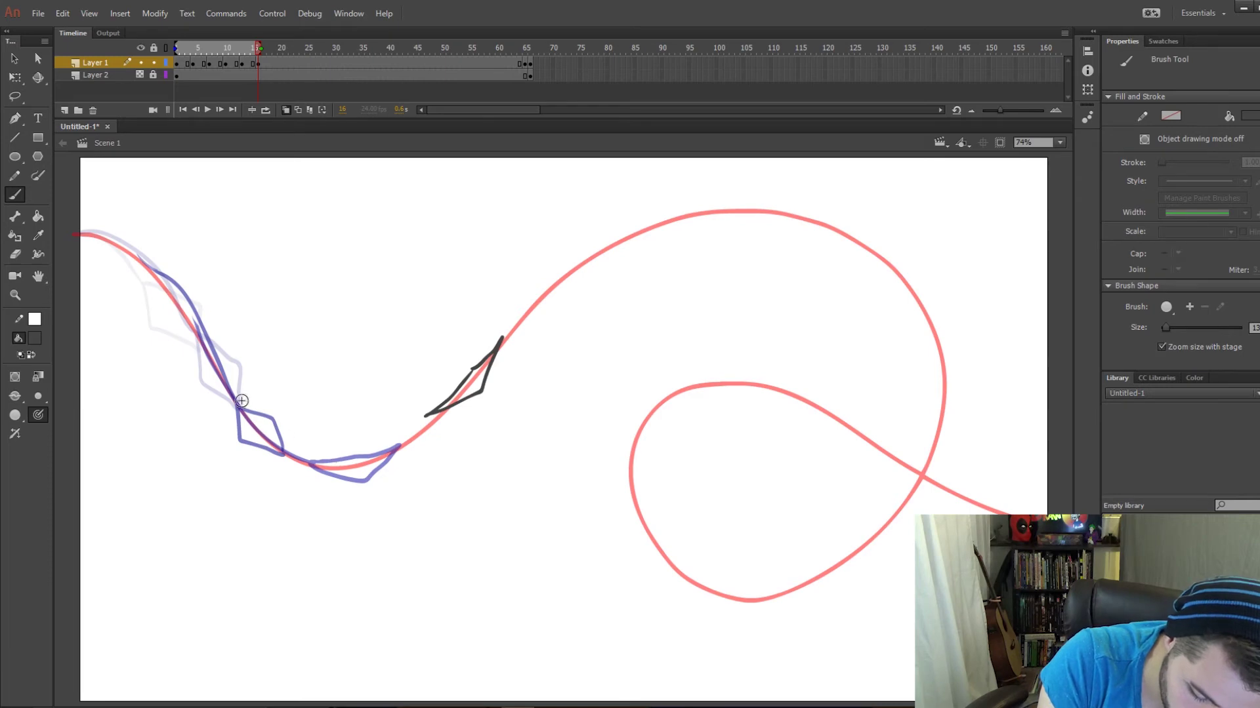
mouse_move(304, 457)
left_mouse_down()
mouse_move(396, 437)
mouse_move(431, 407)
left_mouse_up()
key("ctrl+z")
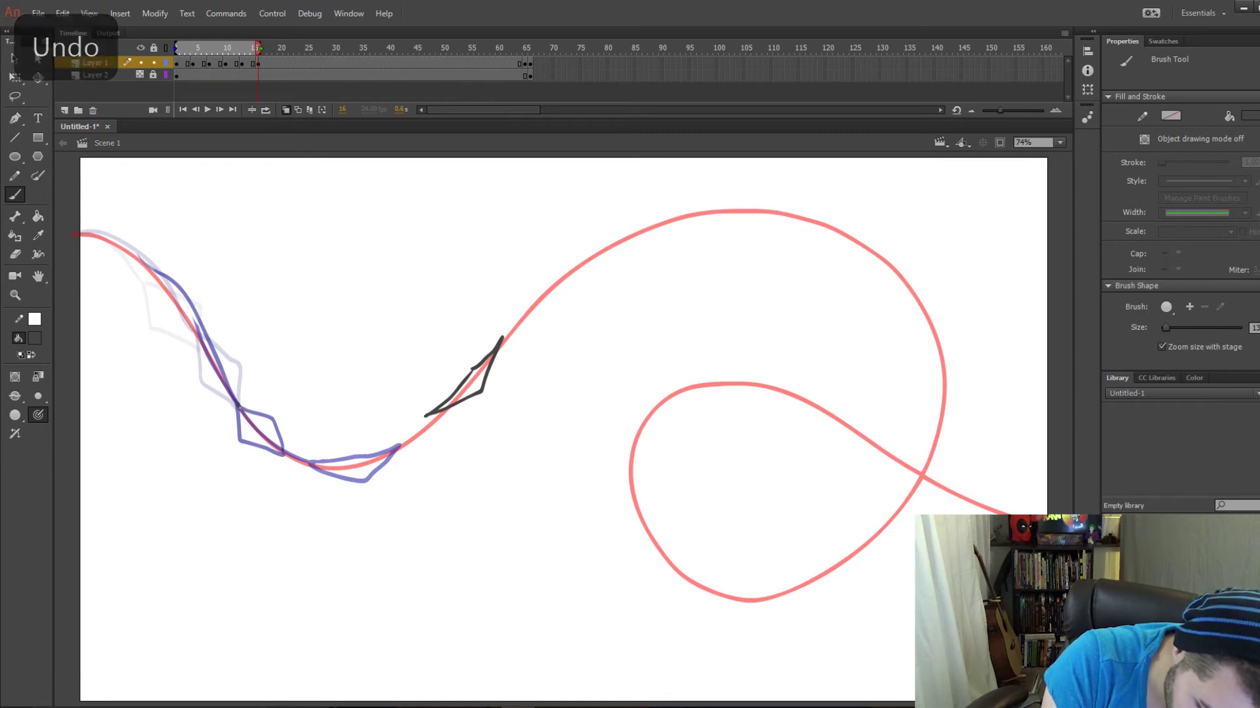
mouse_move(240, 409)
left_mouse_down()
mouse_move(303, 485)
mouse_move(367, 476)
left_mouse_up()
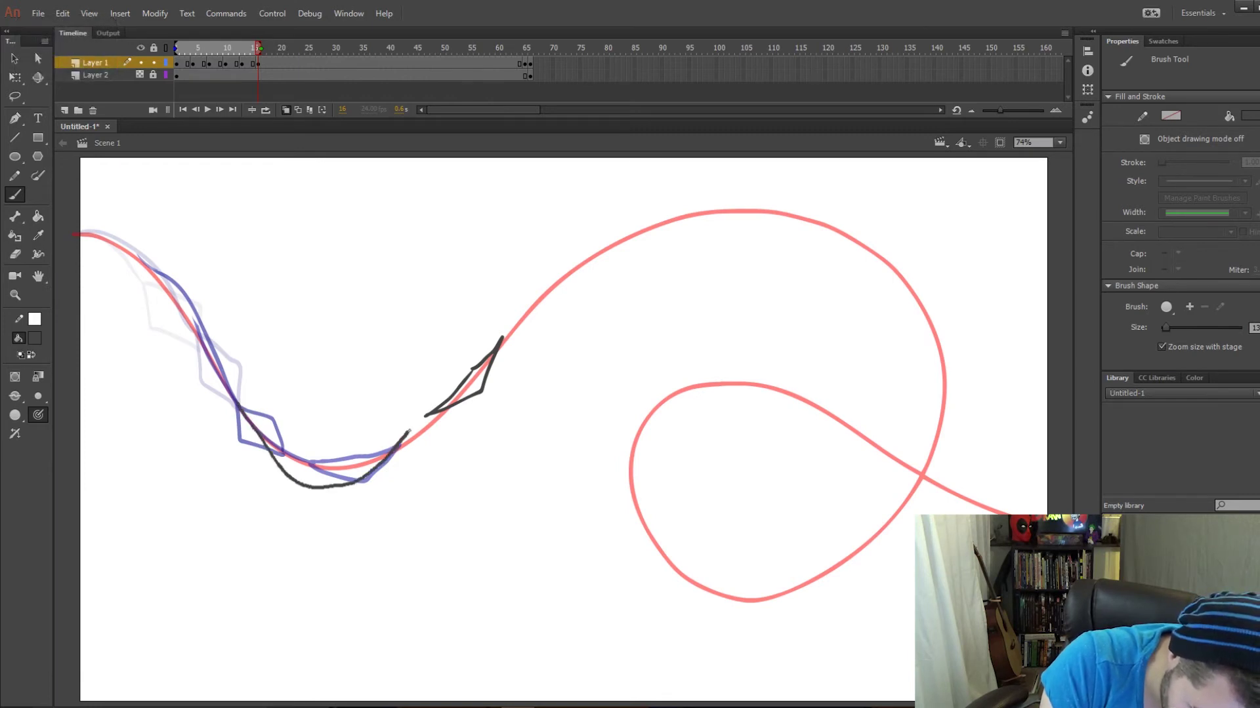
left_click_drag(411, 428, 483, 385)
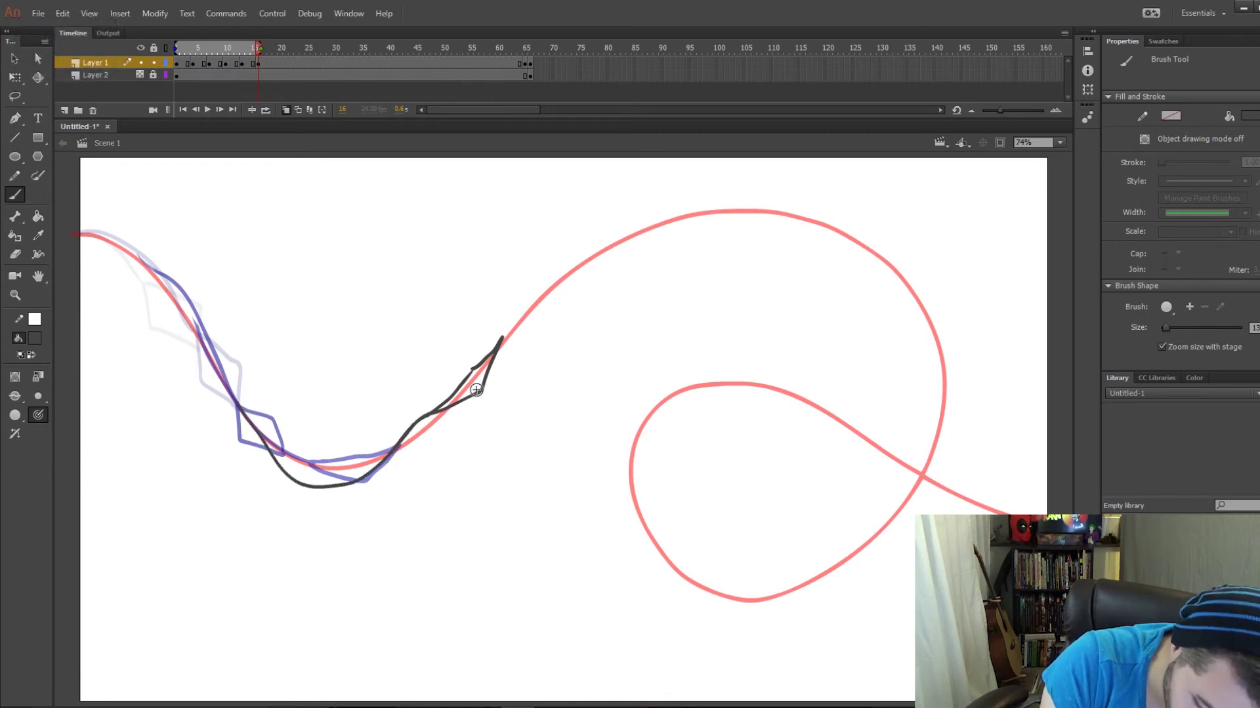
Add a blank keyframe at frame 19 and draw the kite near the rise's top, string along the curve.
left_click(275, 63)
key("F7")
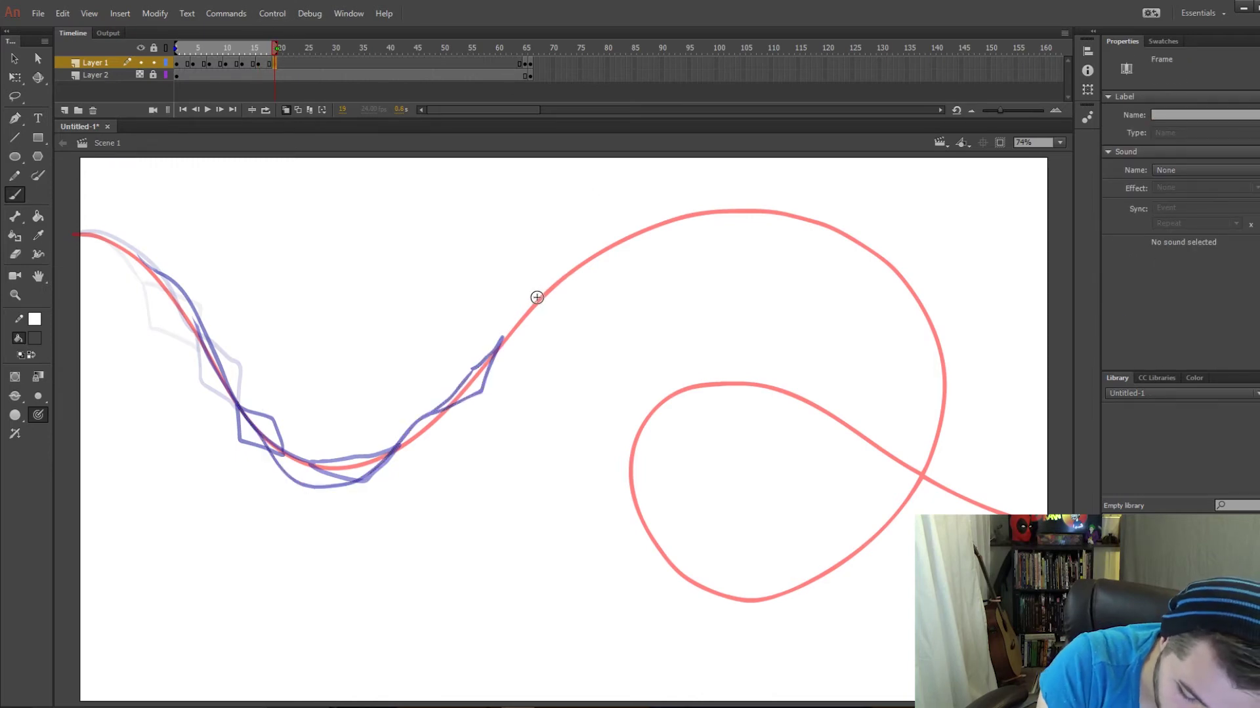
mouse_move(531, 307)
left_mouse_down()
mouse_move(552, 280)
mouse_move(578, 282)
mouse_move(561, 266)
mouse_move(594, 261)
left_mouse_up()
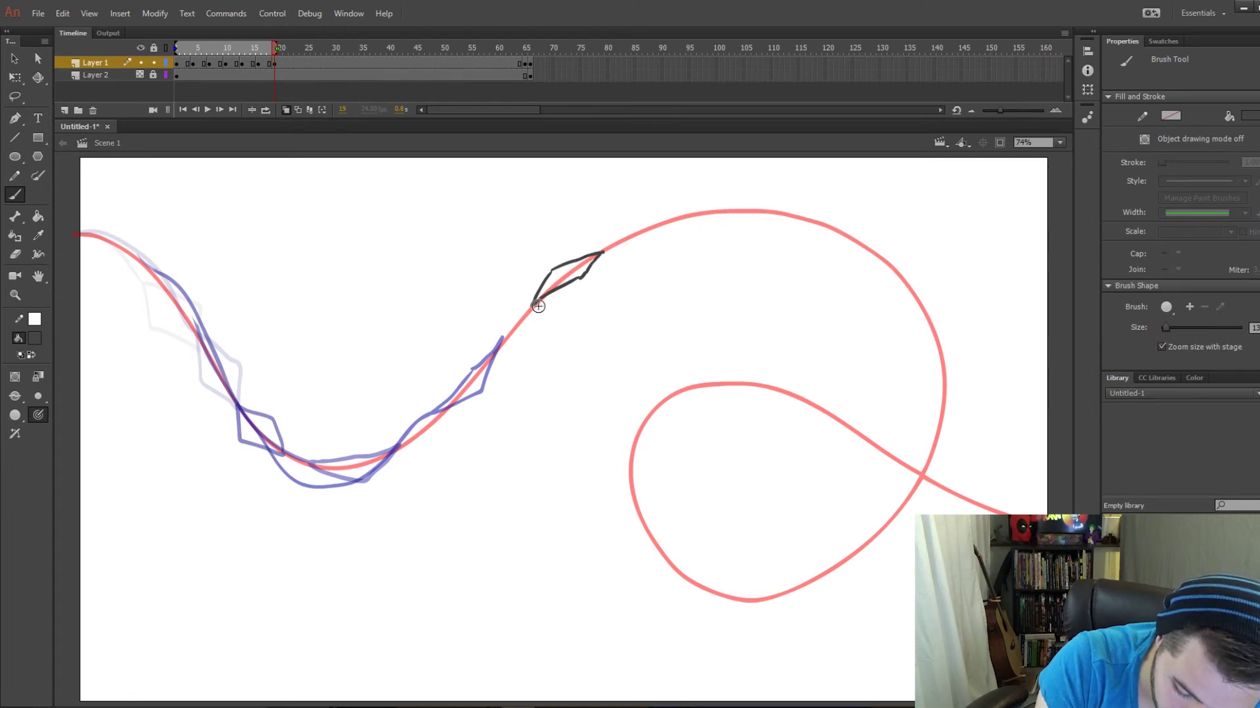
mouse_move(506, 352)
left_mouse_down()
mouse_move(464, 412)
mouse_move(432, 430)
left_mouse_up()
key("ctrl+z")
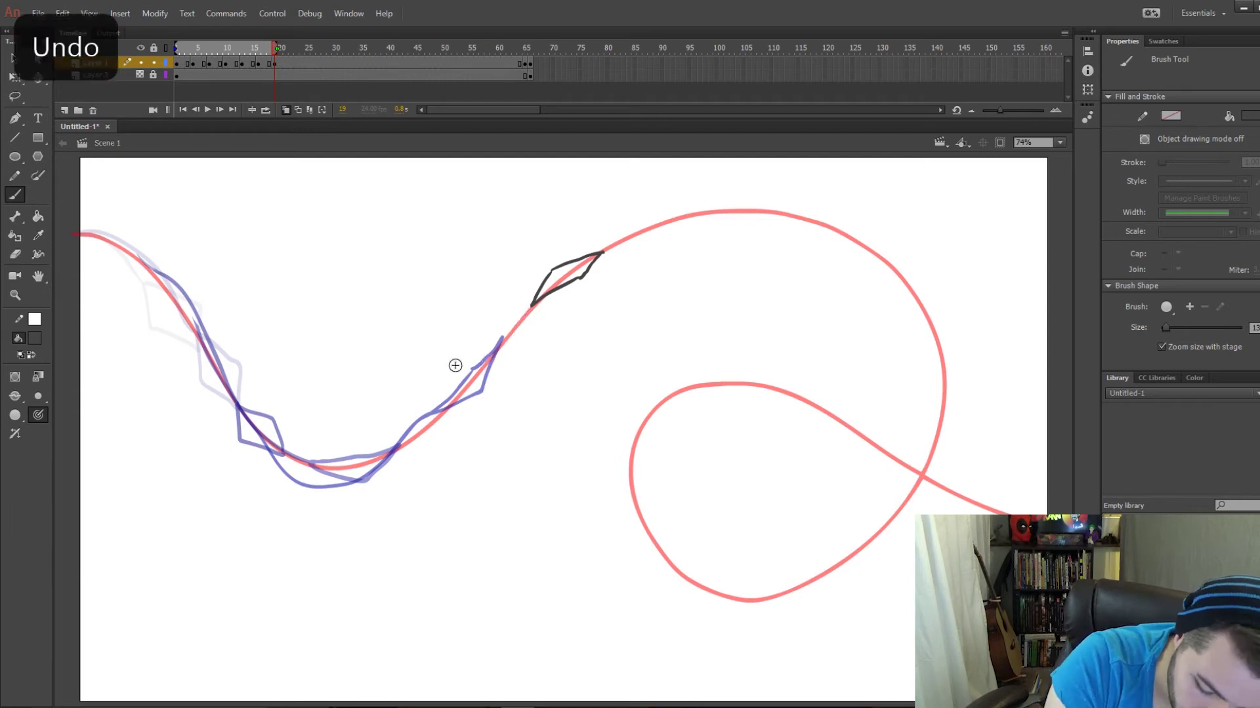
mouse_move(387, 459)
left_mouse_down()
mouse_move(478, 377)
mouse_move(532, 300)
left_mouse_up()
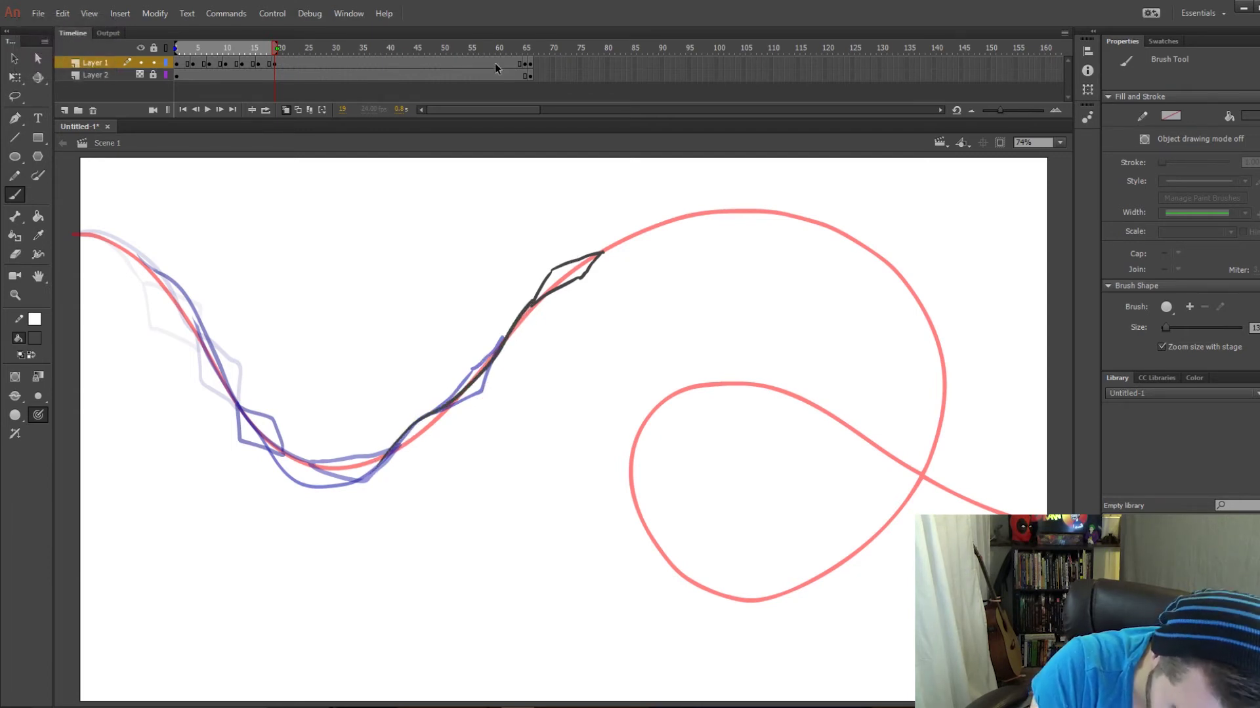
left_click(292, 63)
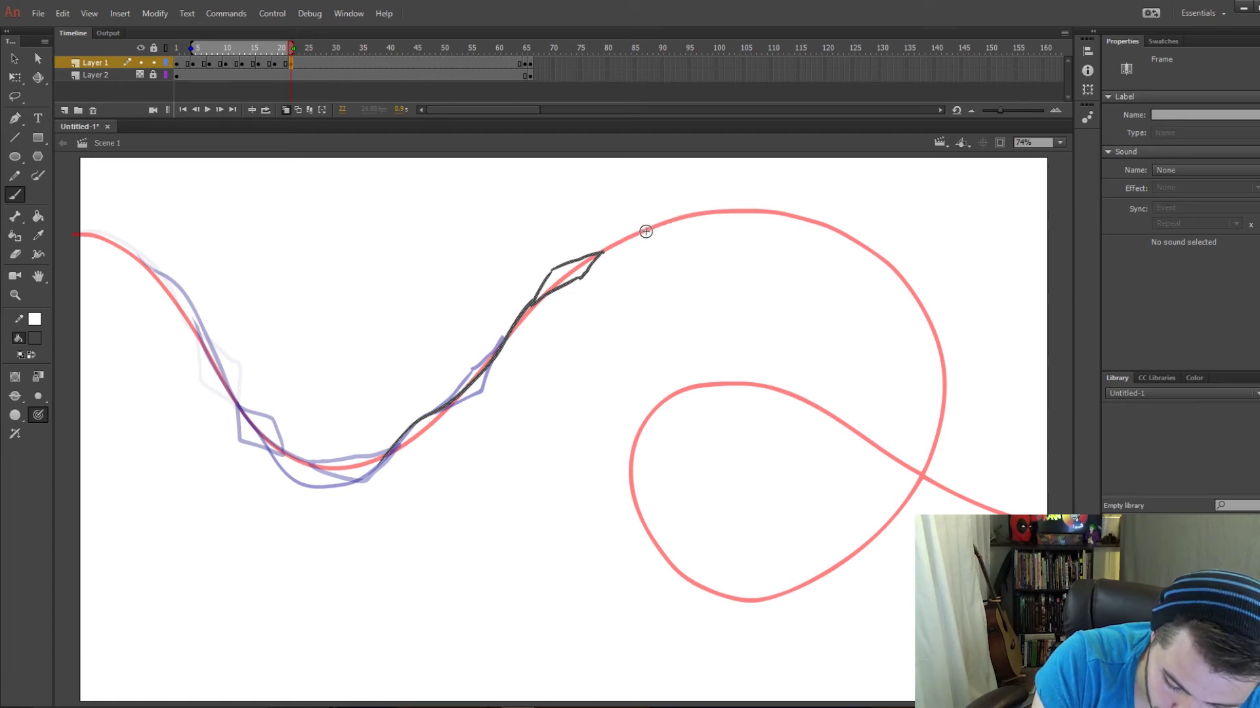
Draw the kite near the curve's top, then on a blank keyframe at frame 23 with its string.
left_click_drag(620, 242, 656, 216)
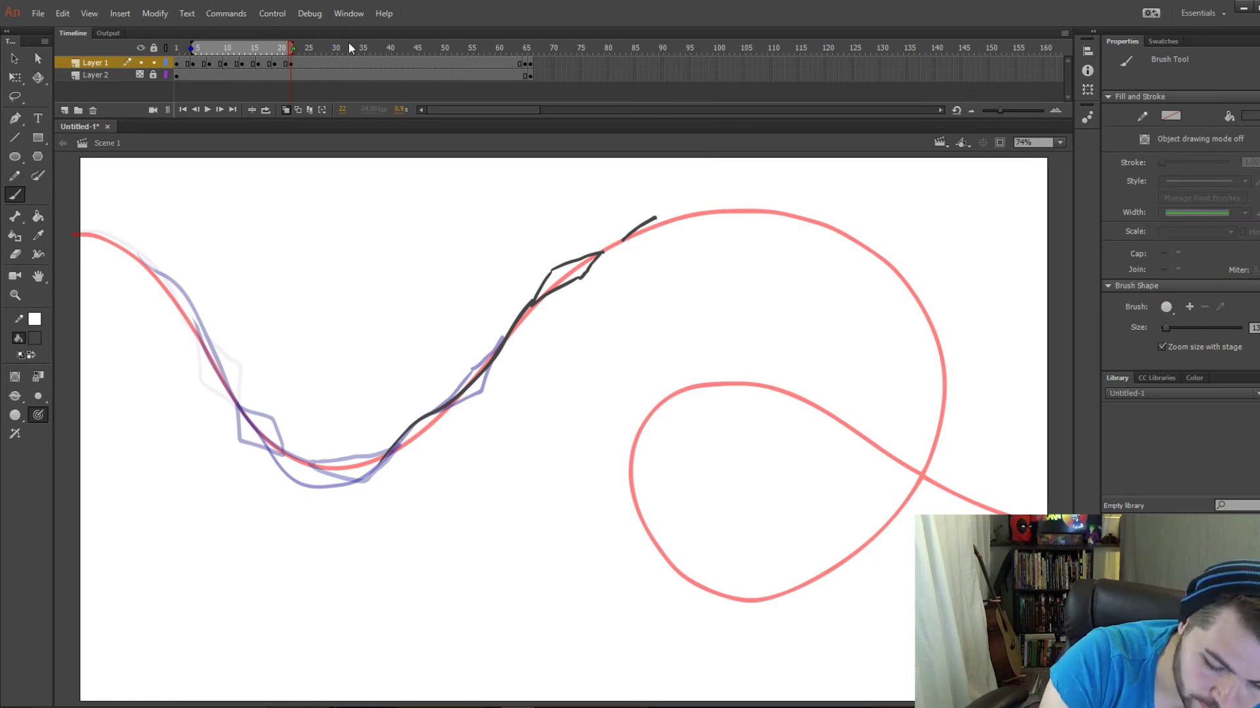
left_click(296, 62)
key("F7")
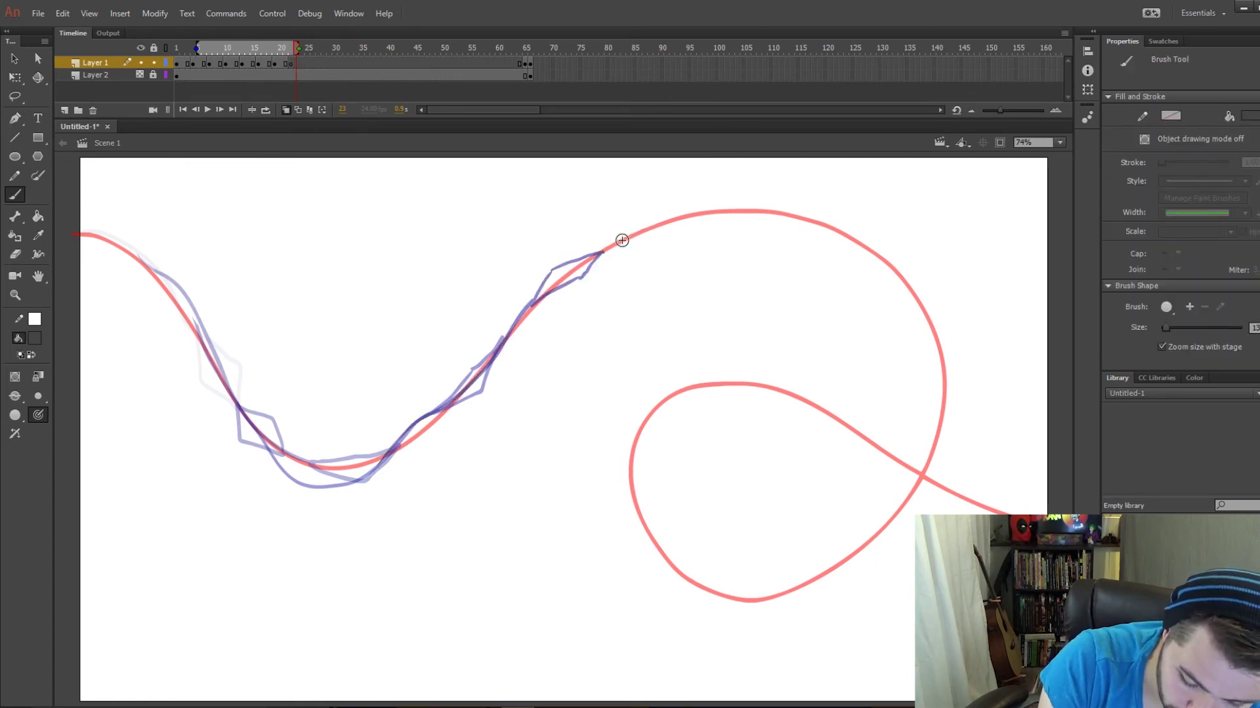
left_click_drag(641, 227, 675, 216)
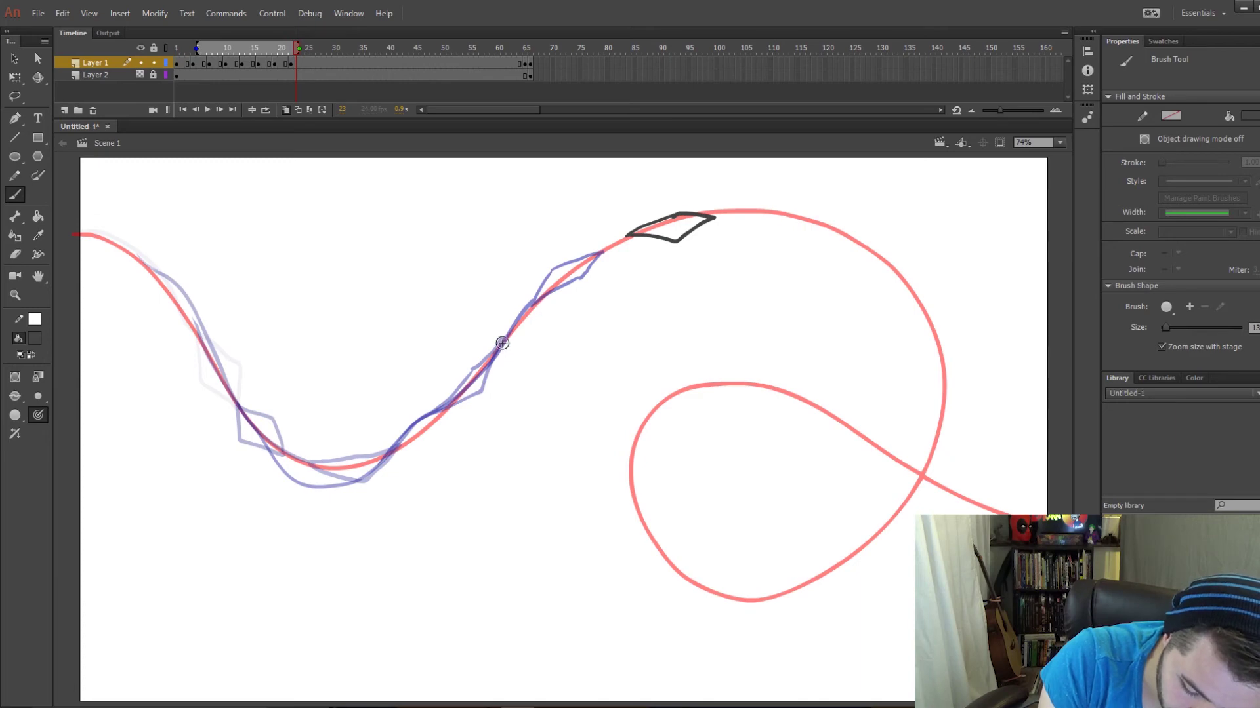
left_click_drag(501, 355, 491, 375)
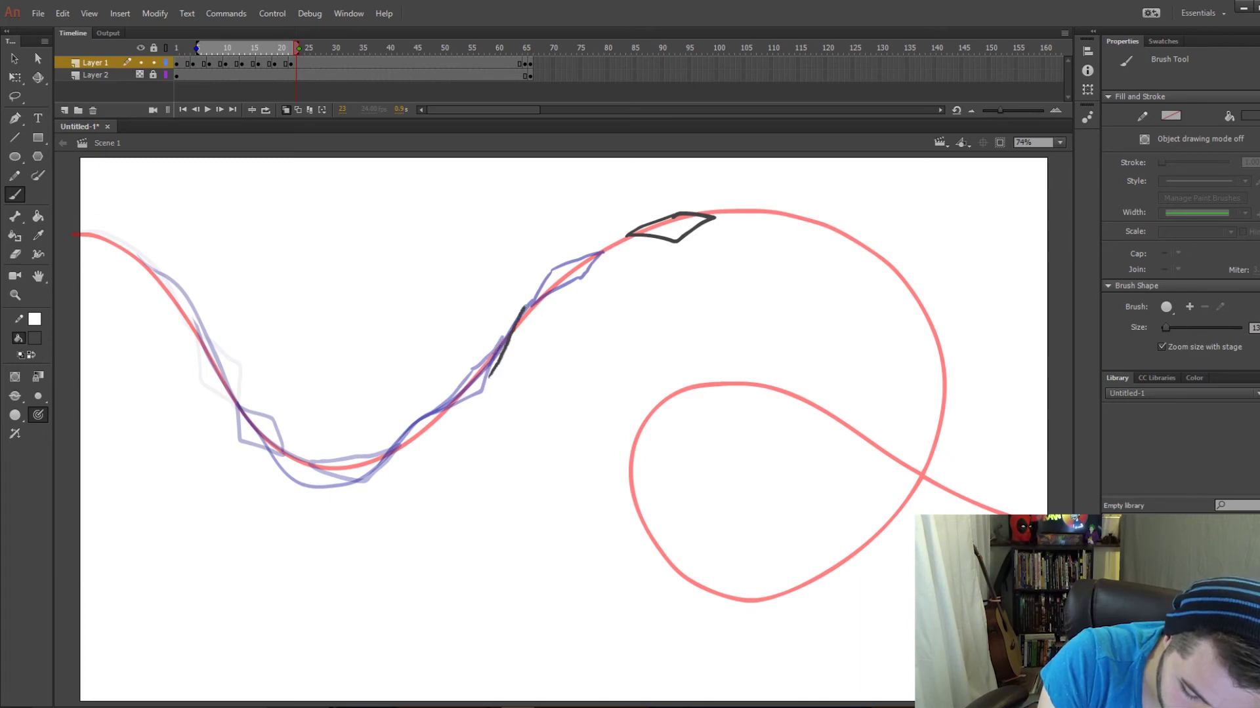
mouse_move(527, 304)
left_mouse_down()
mouse_move(580, 253)
mouse_move(635, 231)
left_mouse_up()
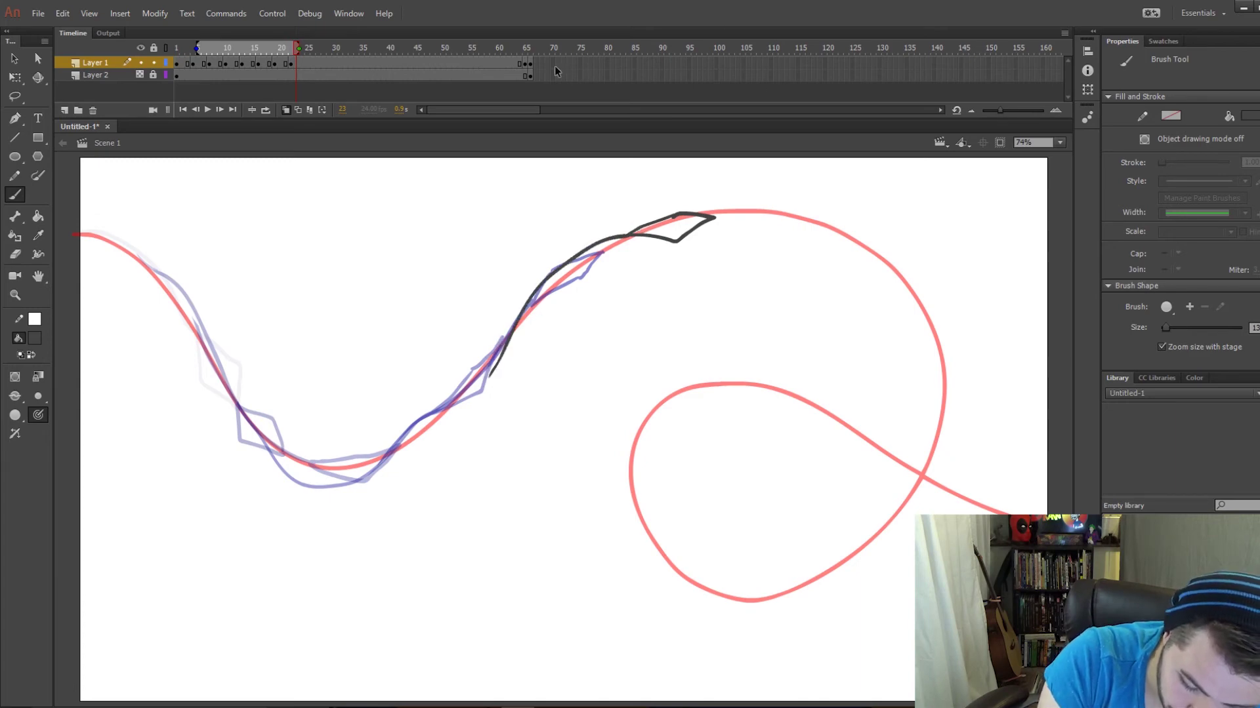
On a blank keyframe at frame 25, draw the kite along the path's top with its trailing string.
left_click(308, 62)
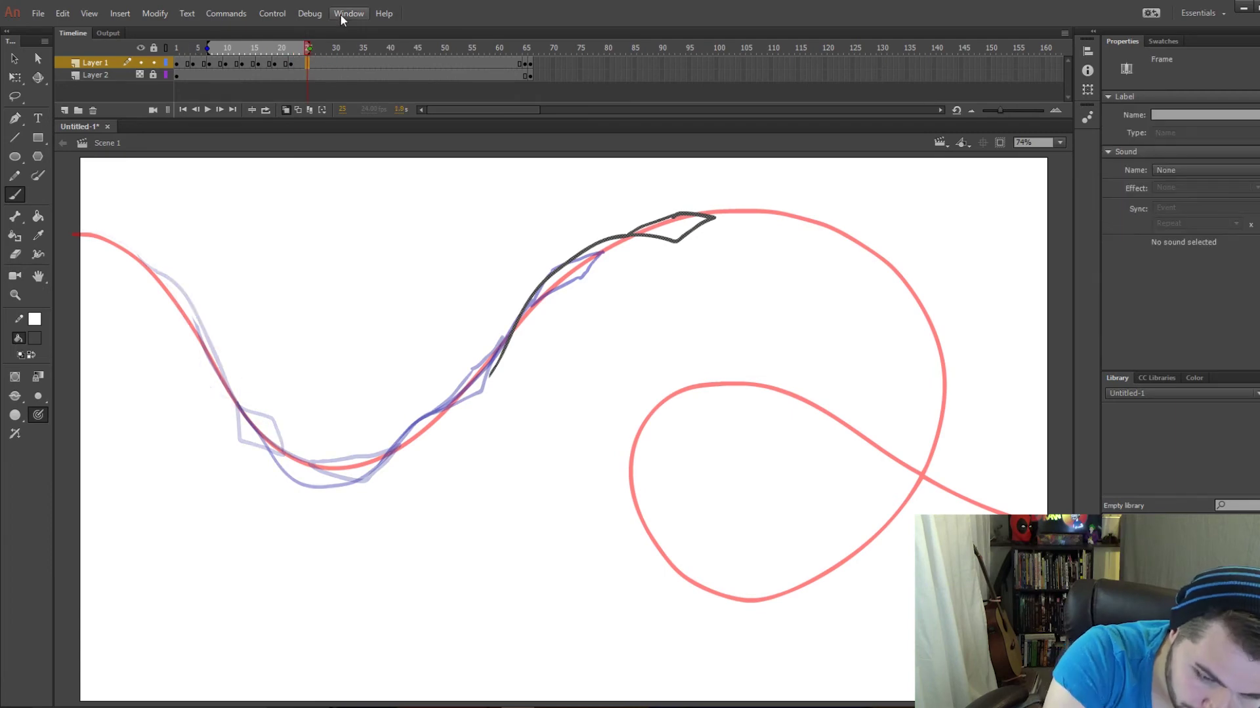
key("F7")
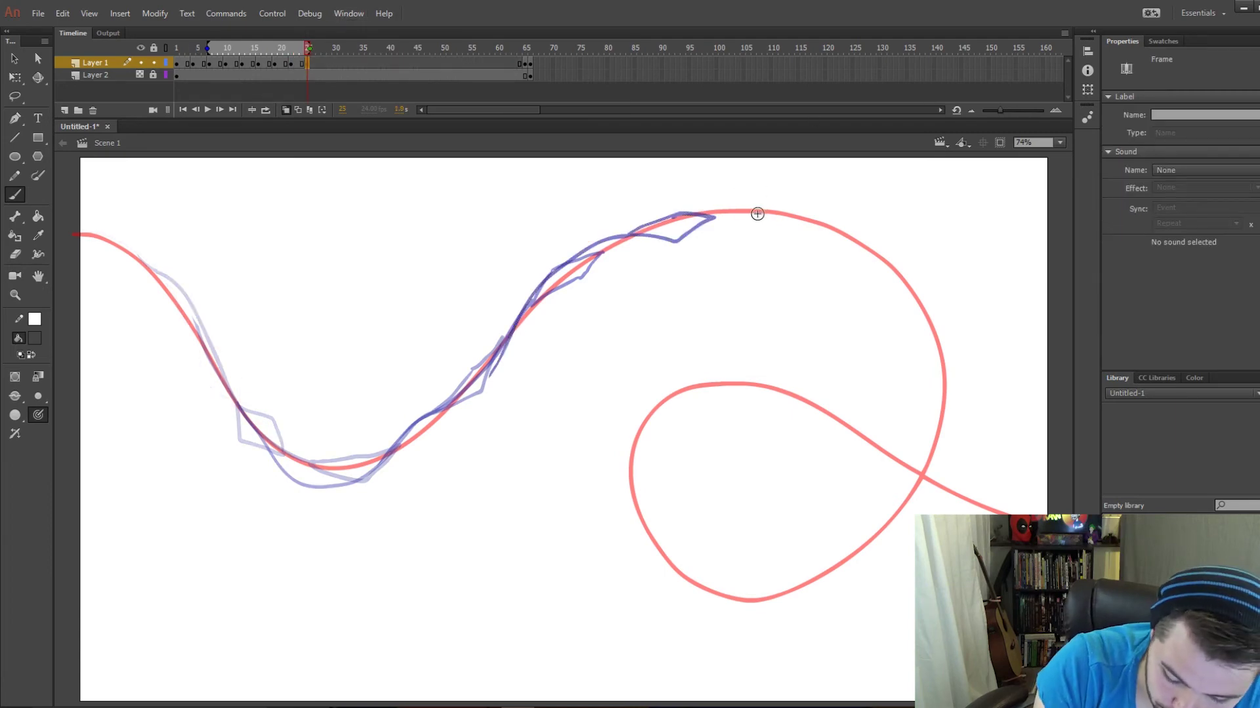
mouse_move(755, 211)
left_mouse_down()
mouse_move(800, 200)
mouse_move(792, 223)
left_mouse_up()
key("ctrl+z")
key("ctrl+z")
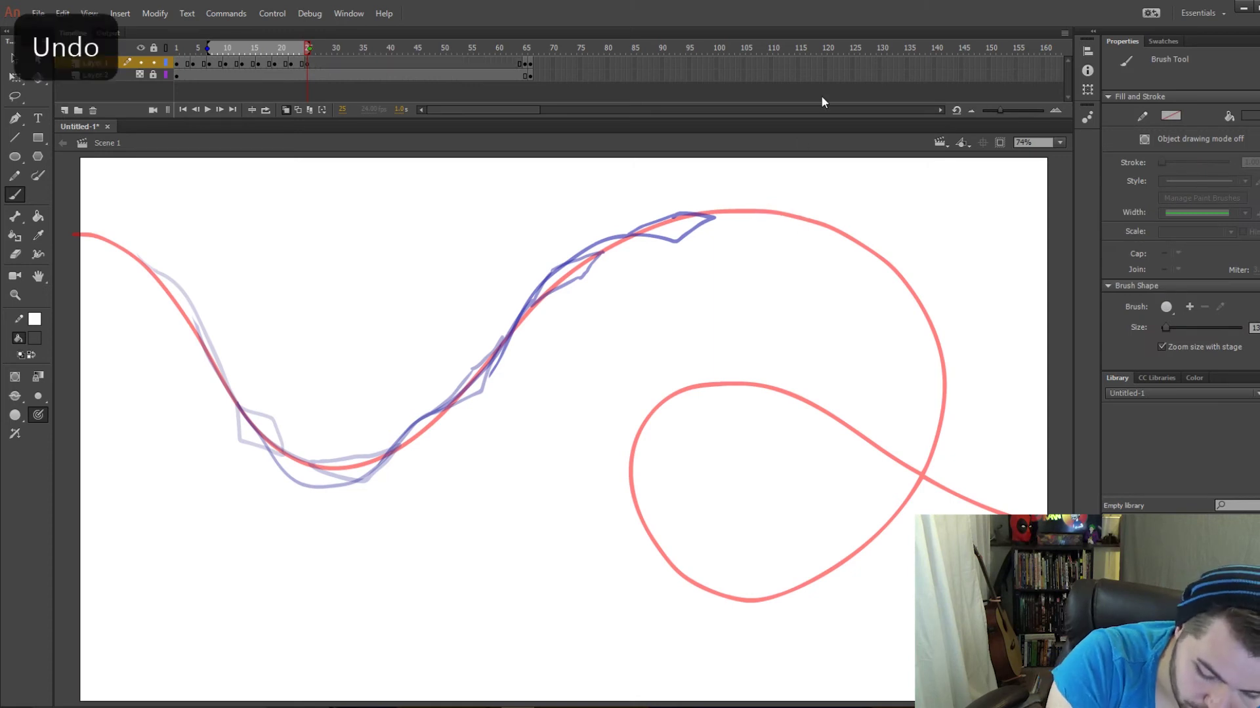
mouse_move(712, 217)
left_mouse_down()
mouse_move(736, 206)
mouse_move(782, 215)
mouse_move(737, 236)
left_mouse_up()
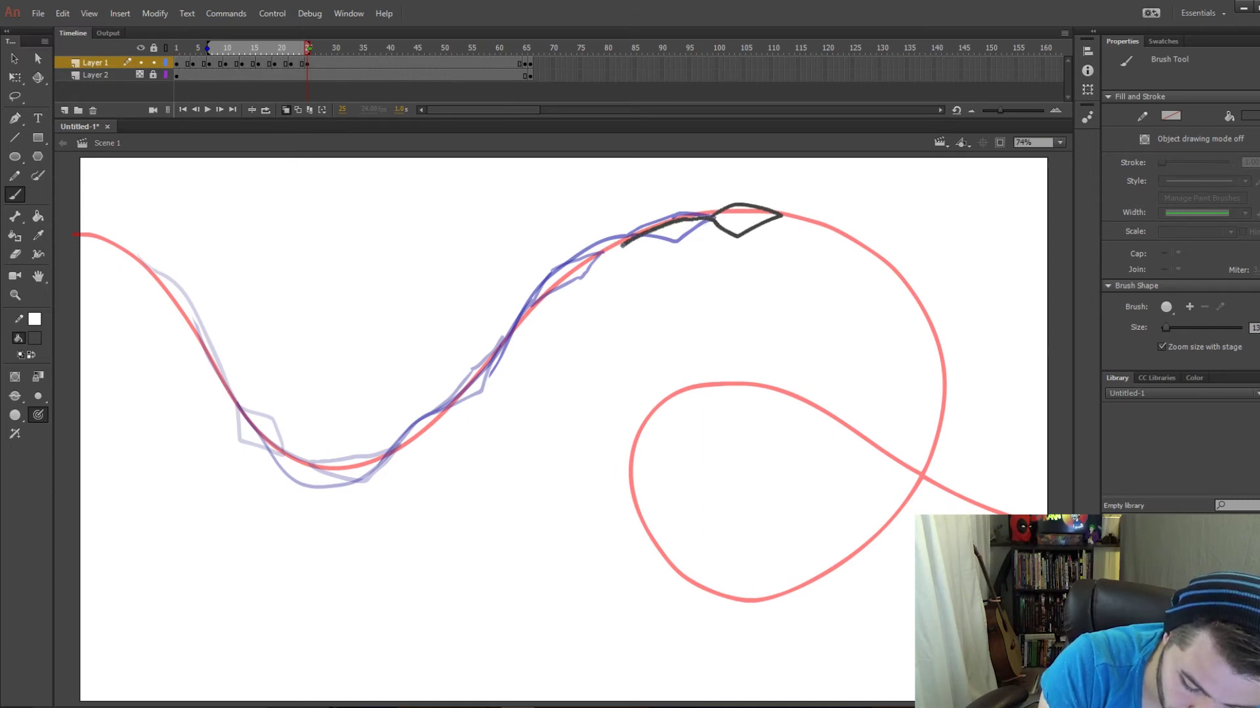
left_click_drag(620, 248, 572, 265)
key("ctrl+z")
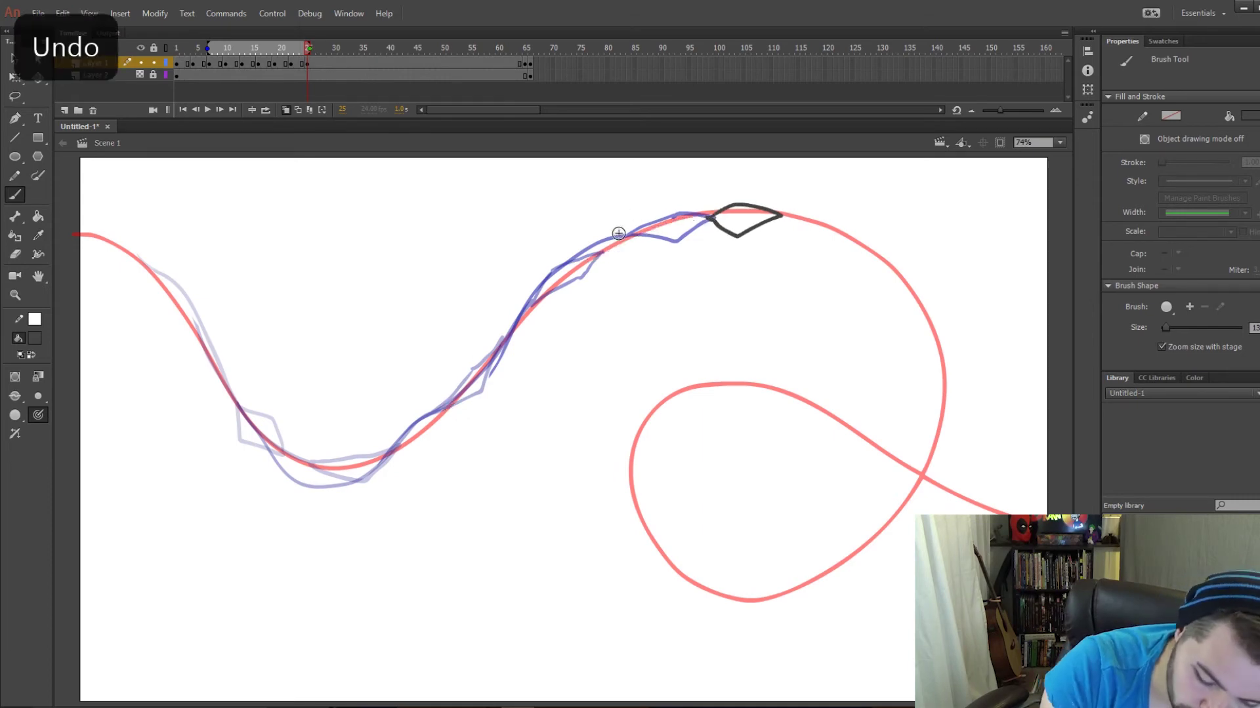
mouse_move(555, 281)
left_mouse_down()
mouse_move(607, 235)
mouse_move(710, 219)
left_mouse_up()
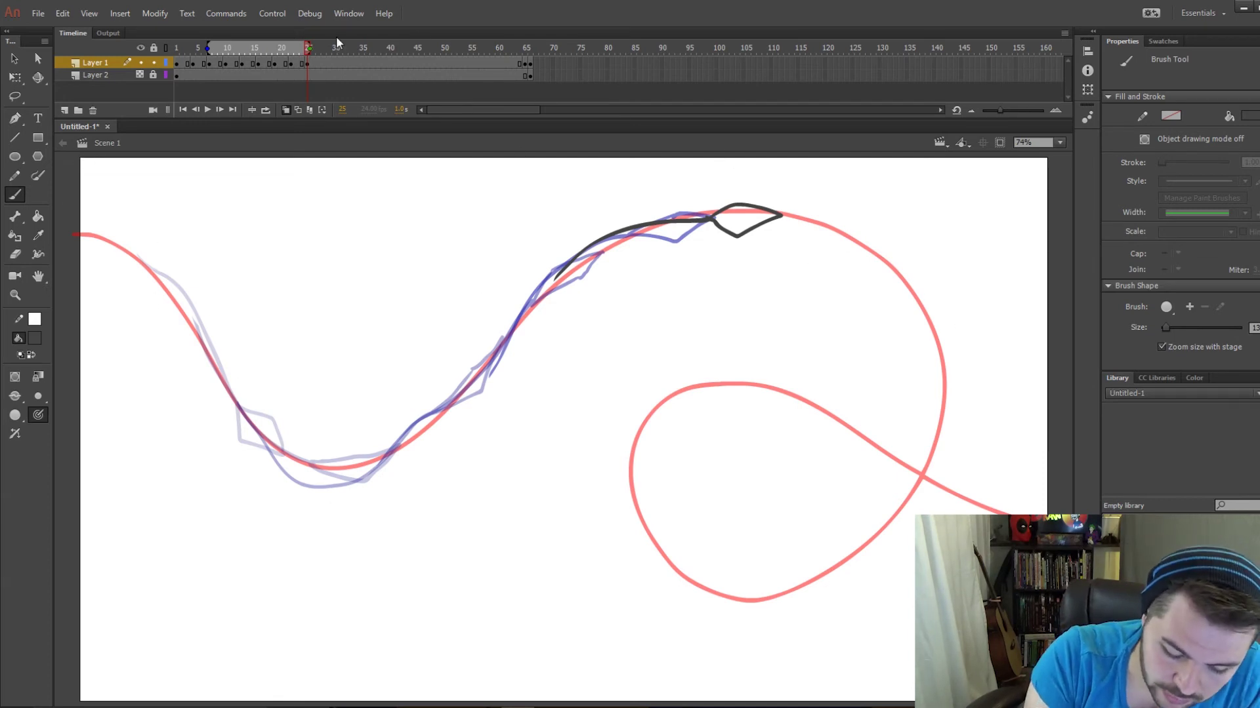
left_click(323, 63)
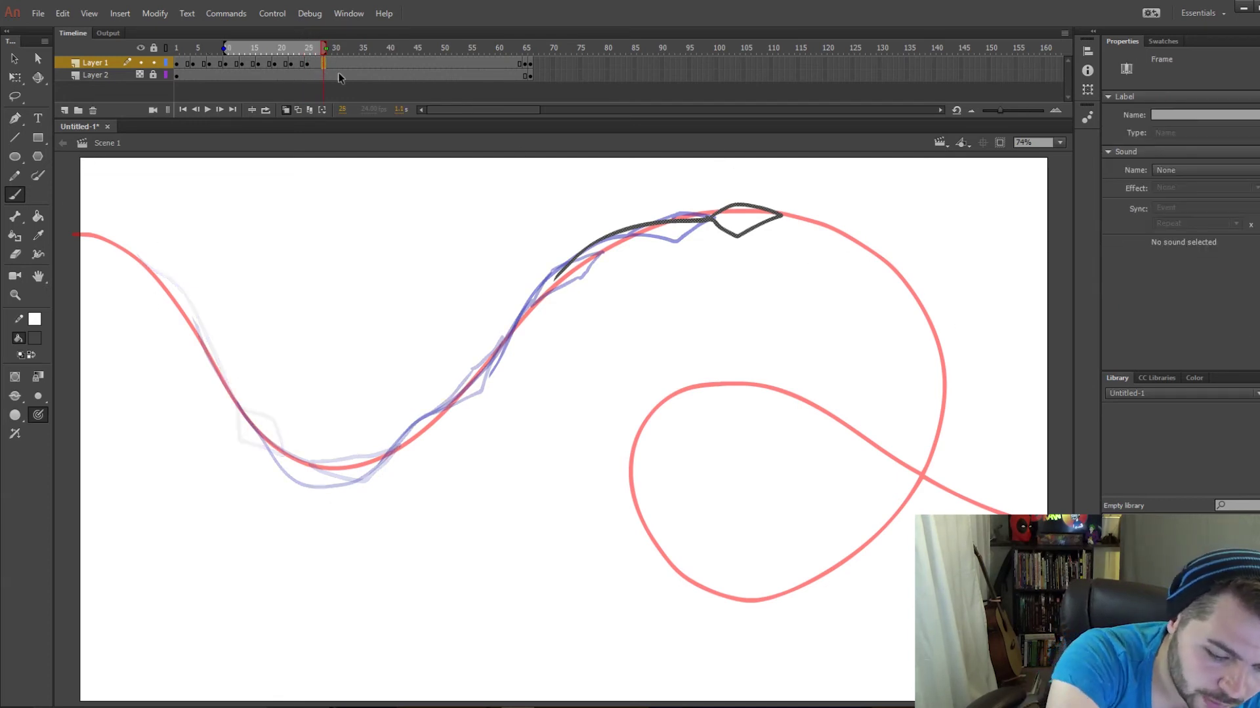
Draw the kite just past the path's peak on frame 28 with its string trailing back.
key("Escape")
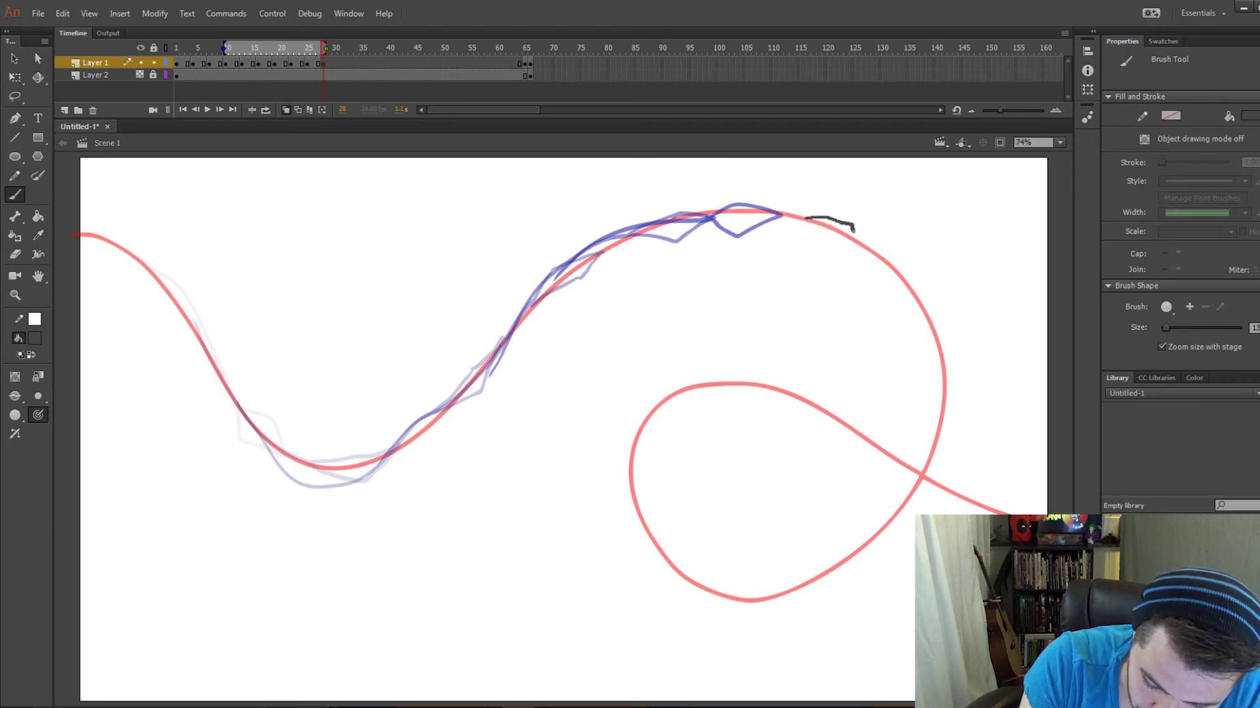
left_click_drag(826, 236, 805, 219)
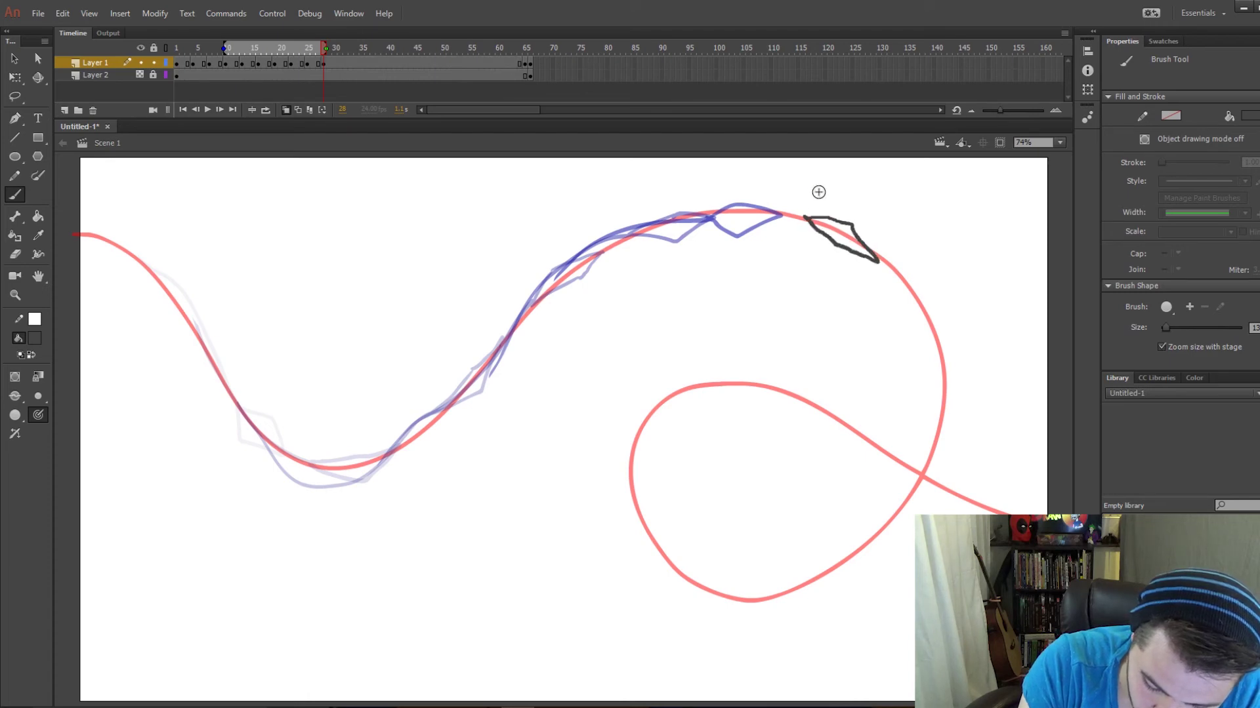
mouse_move(654, 227)
left_mouse_down()
mouse_move(720, 202)
mouse_move(803, 215)
left_mouse_up()
left_click_drag(659, 226, 635, 226)
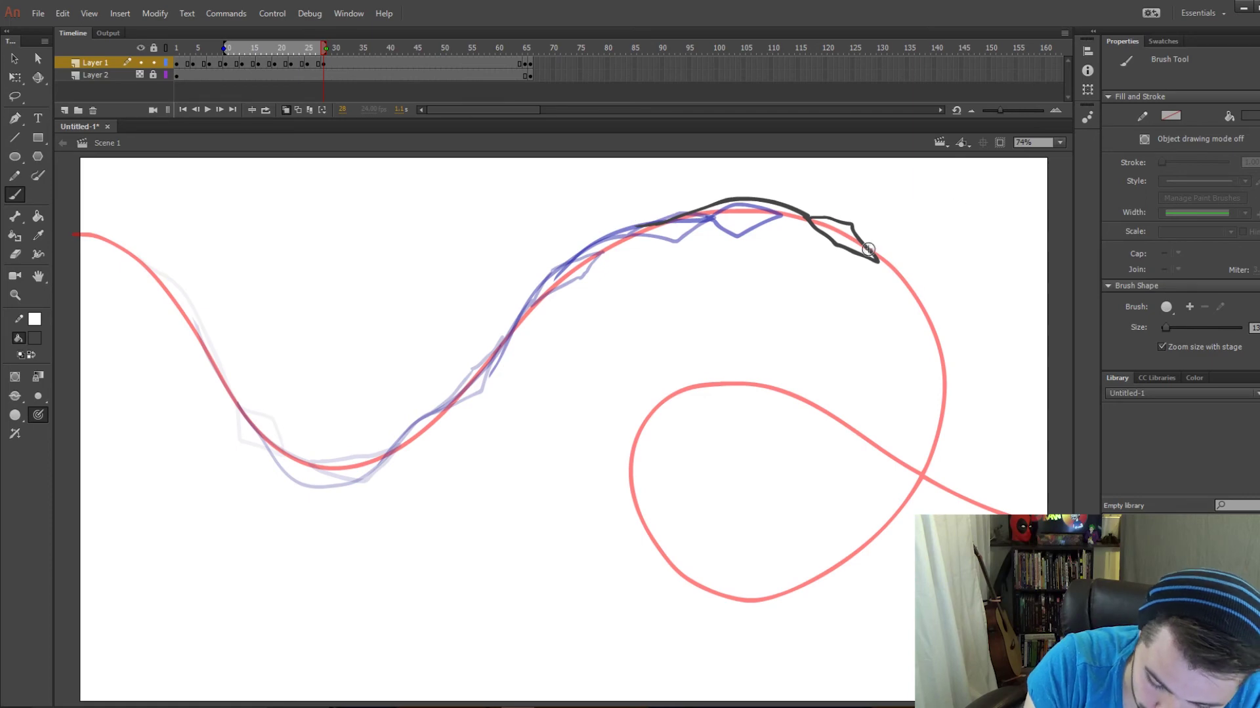
Add a blank keyframe at frame 31, draw the kite on the path's right side, and preview.
left_click(339, 61)
key("F7")
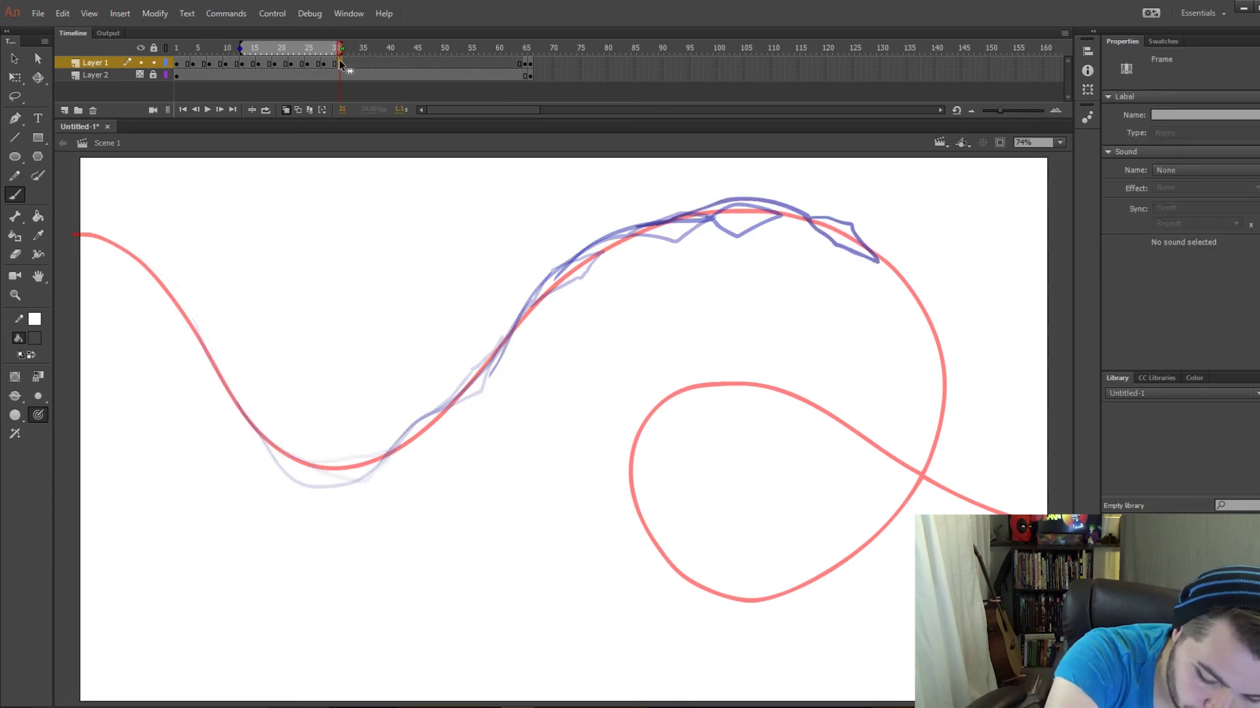
left_click_drag(907, 289, 919, 305)
left_click_drag(943, 361, 948, 379)
left_click_drag(912, 312, 904, 293)
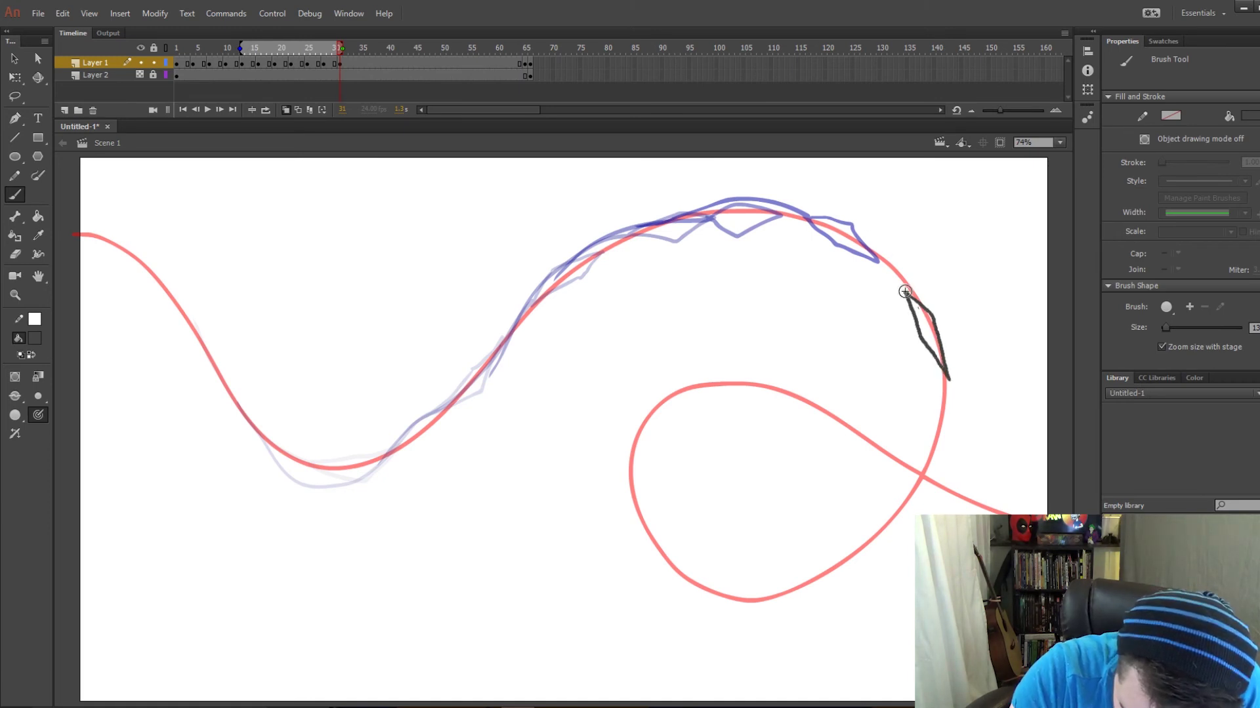
mouse_move(809, 204)
left_mouse_down()
mouse_move(871, 242)
mouse_move(908, 297)
left_mouse_up()
mouse_move(190, 42)
left_mouse_down()
mouse_move(164, 46)
mouse_move(323, 46)
left_mouse_up()
left_click(341, 64)
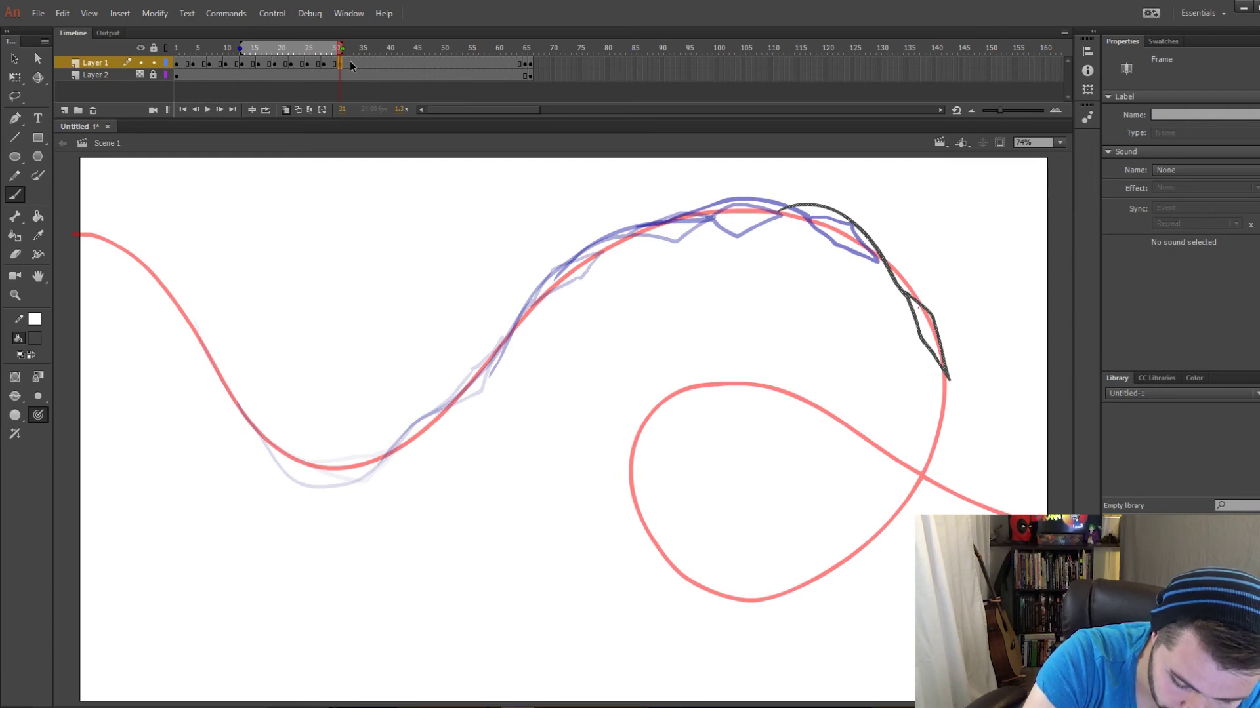
Add blank keyframes at frames 33 and 35, drawing the kite and string down to the loop's bottom.
left_click(352, 62)
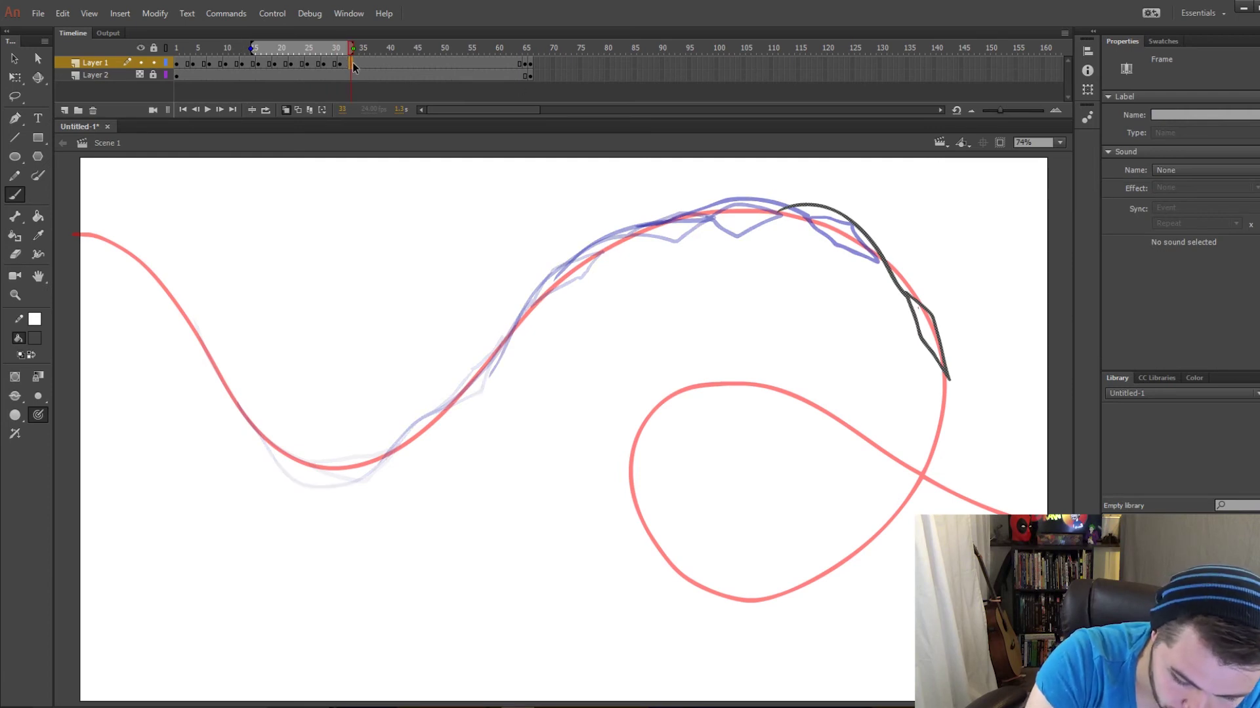
key("F7")
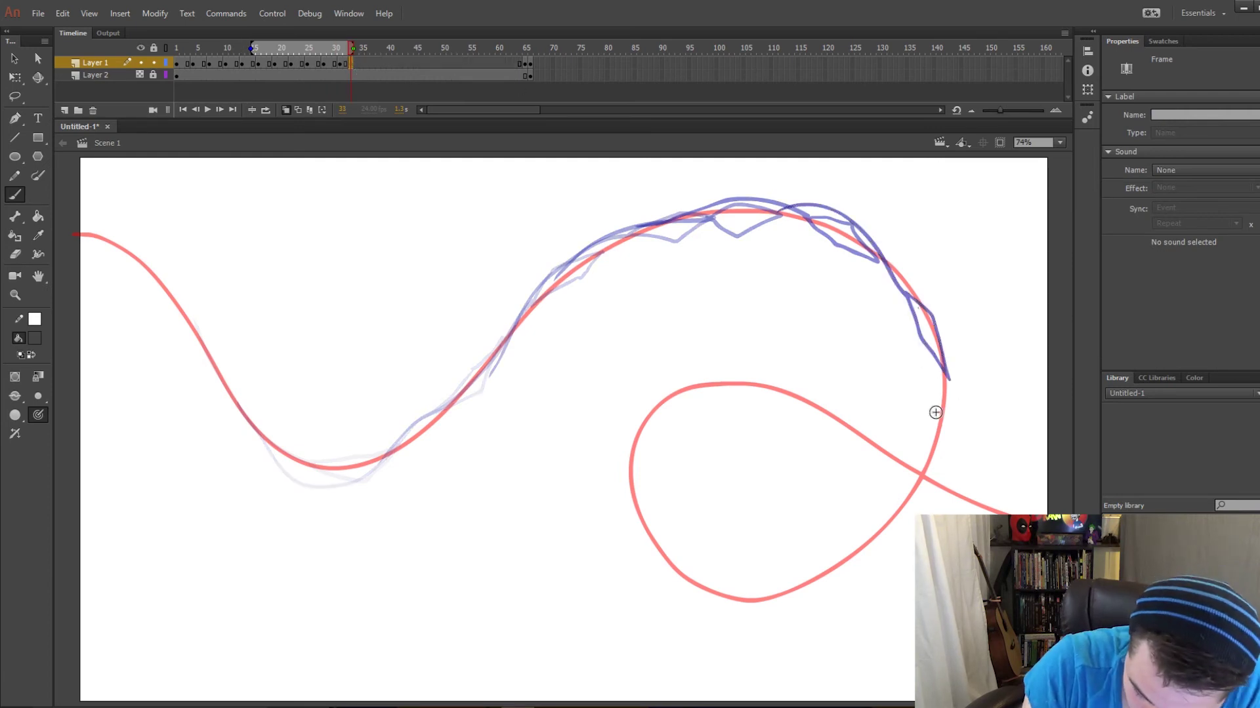
mouse_move(943, 402)
left_mouse_down()
mouse_move(925, 442)
mouse_move(944, 419)
mouse_move(943, 451)
mouse_move(905, 500)
mouse_move(925, 444)
left_mouse_up()
left_click_drag(942, 402, 901, 282)
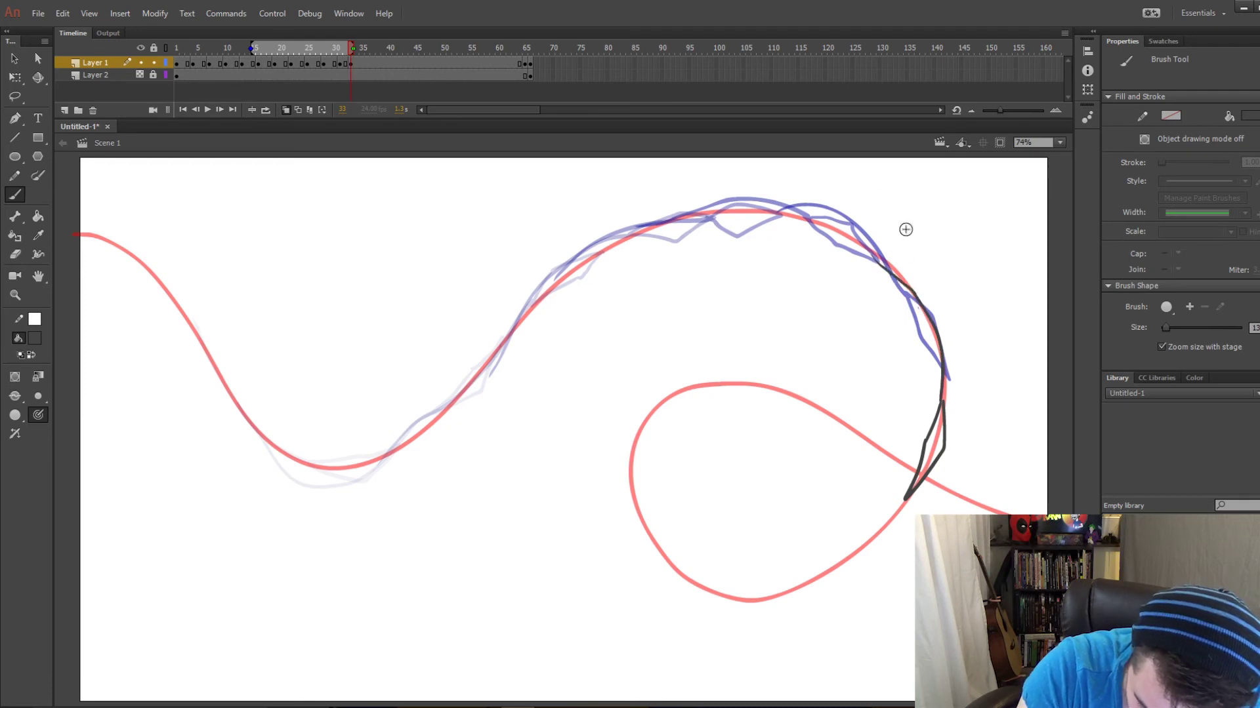
left_click(362, 63)
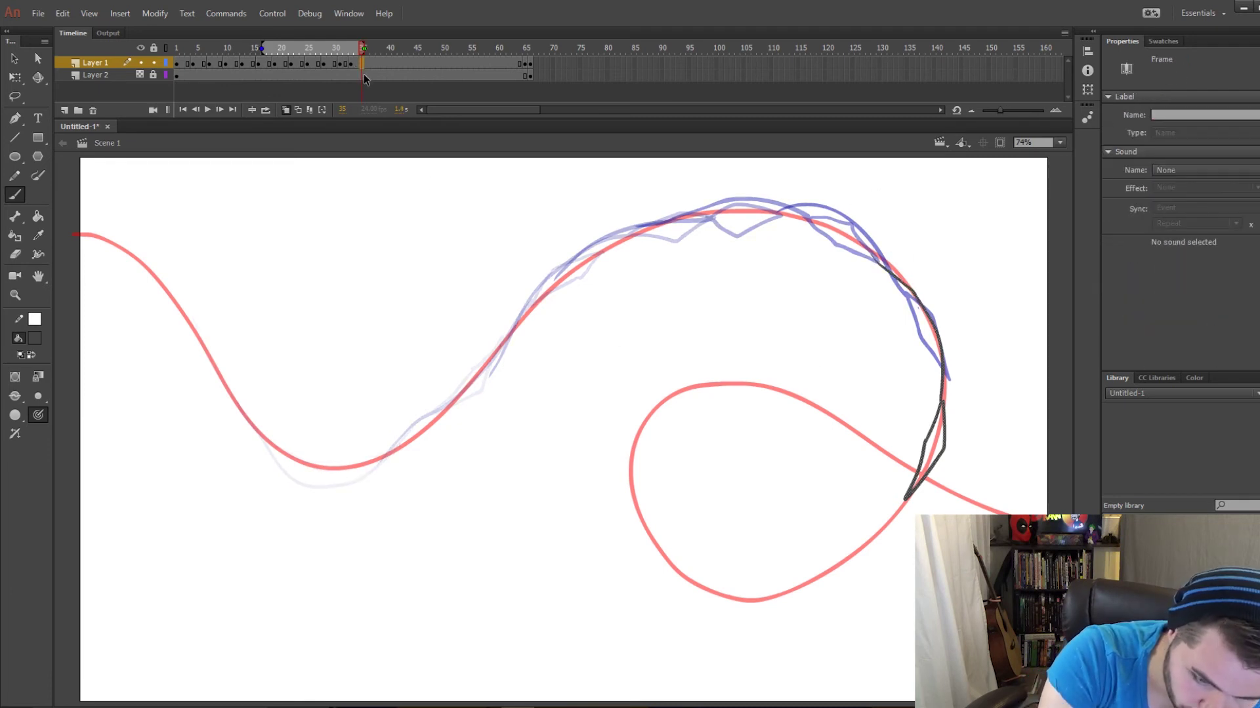
key("F7")
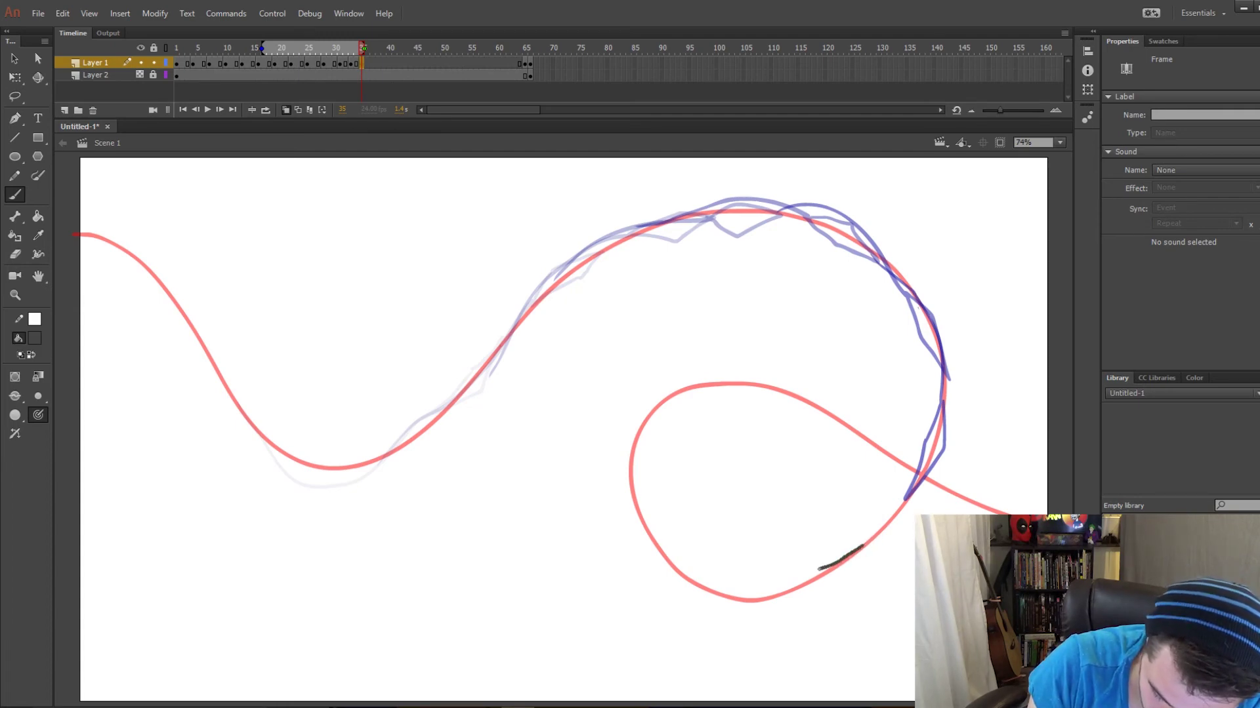
mouse_move(776, 599)
left_mouse_down()
mouse_move(839, 584)
mouse_move(932, 463)
mouse_move(948, 378)
left_mouse_up()
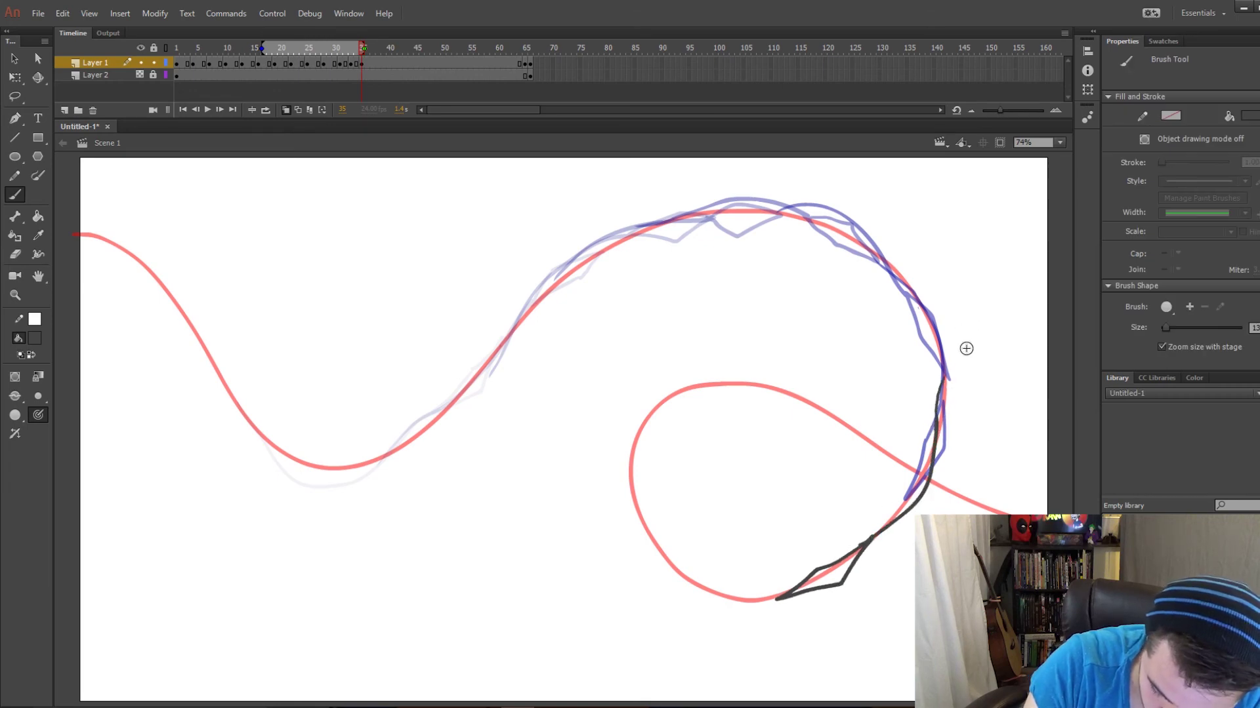
Add a blank keyframe at frame 38 with the kite at the loop's lower left and string along the bottom.
left_click(376, 64)
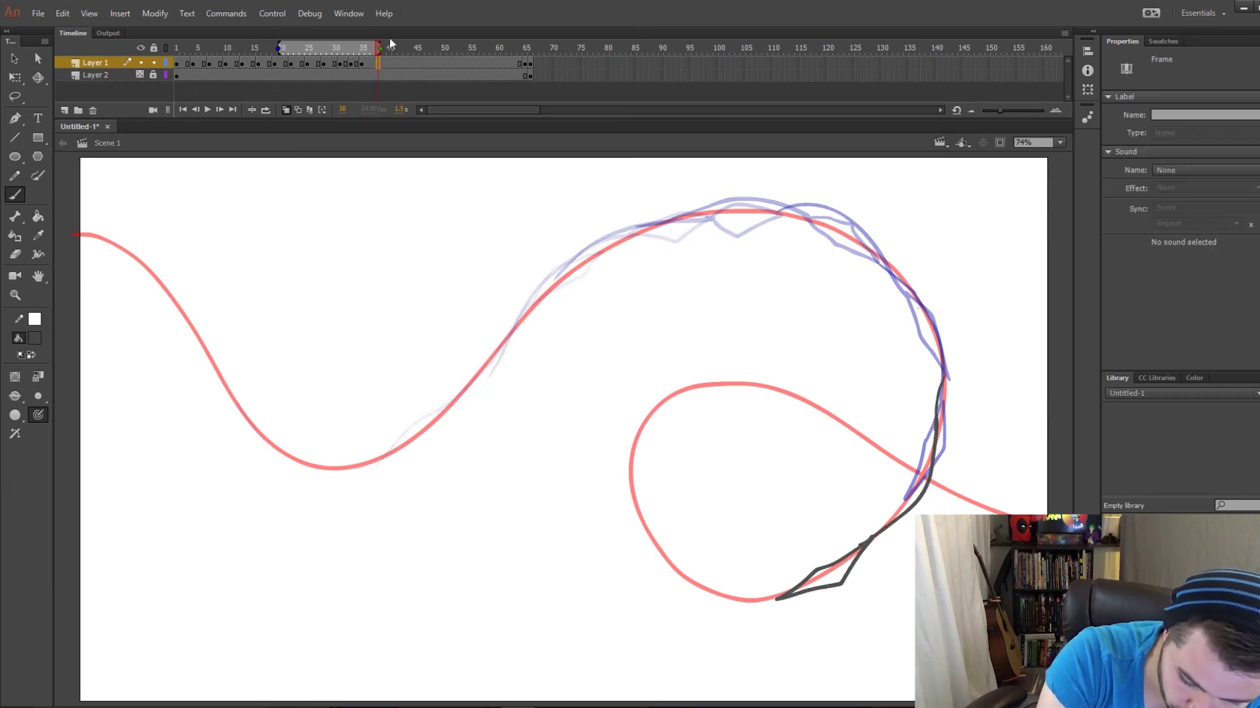
key("F7")
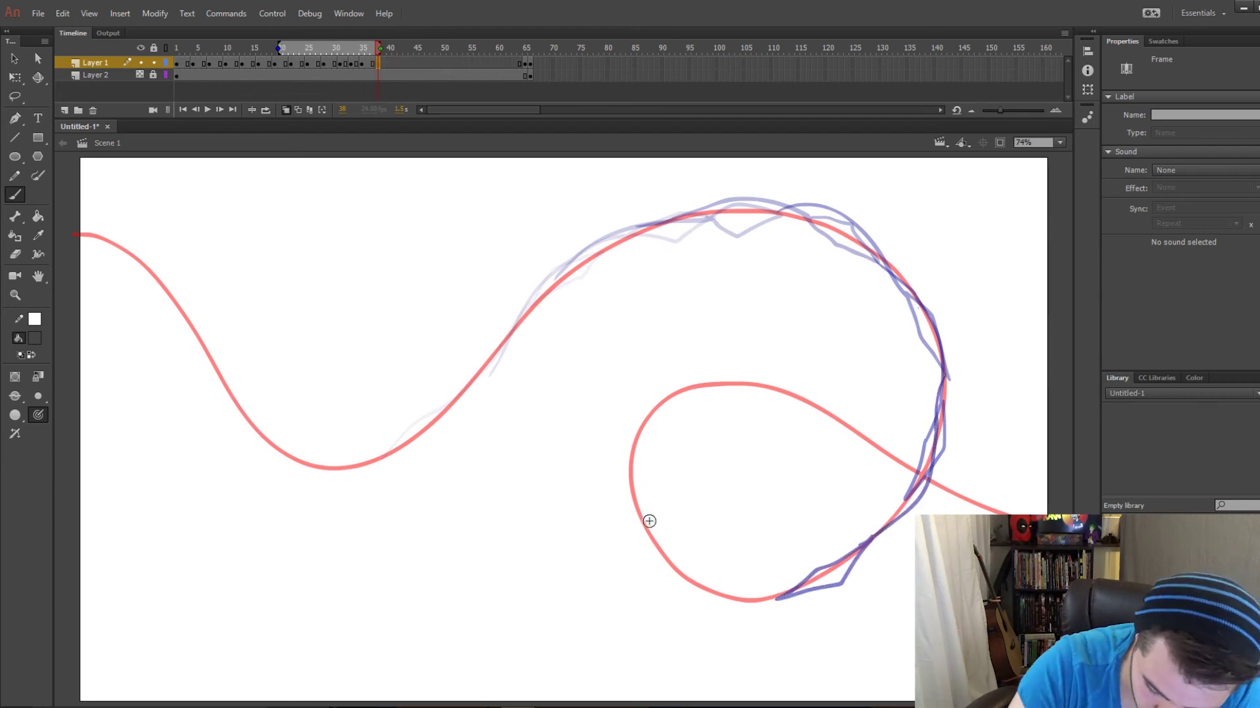
mouse_move(647, 530)
left_mouse_down()
mouse_move(662, 563)
mouse_move(676, 546)
left_mouse_up()
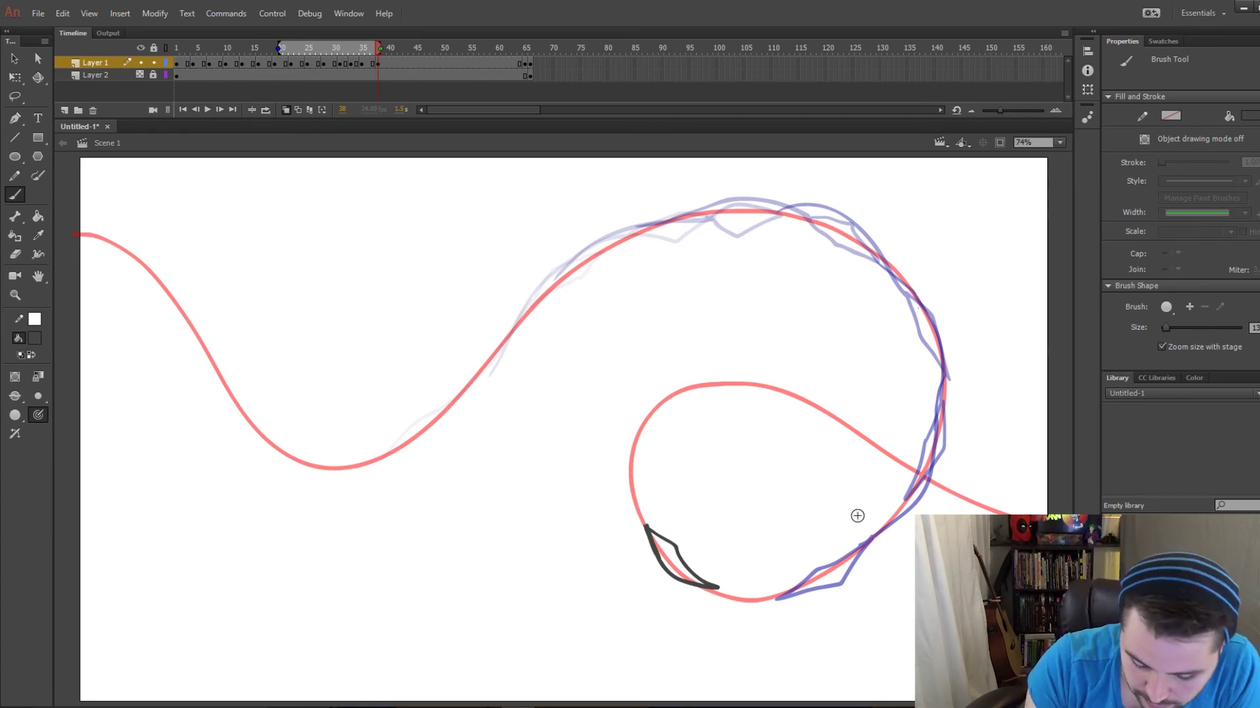
mouse_move(734, 593)
left_mouse_down()
mouse_move(843, 581)
mouse_move(876, 543)
left_mouse_up()
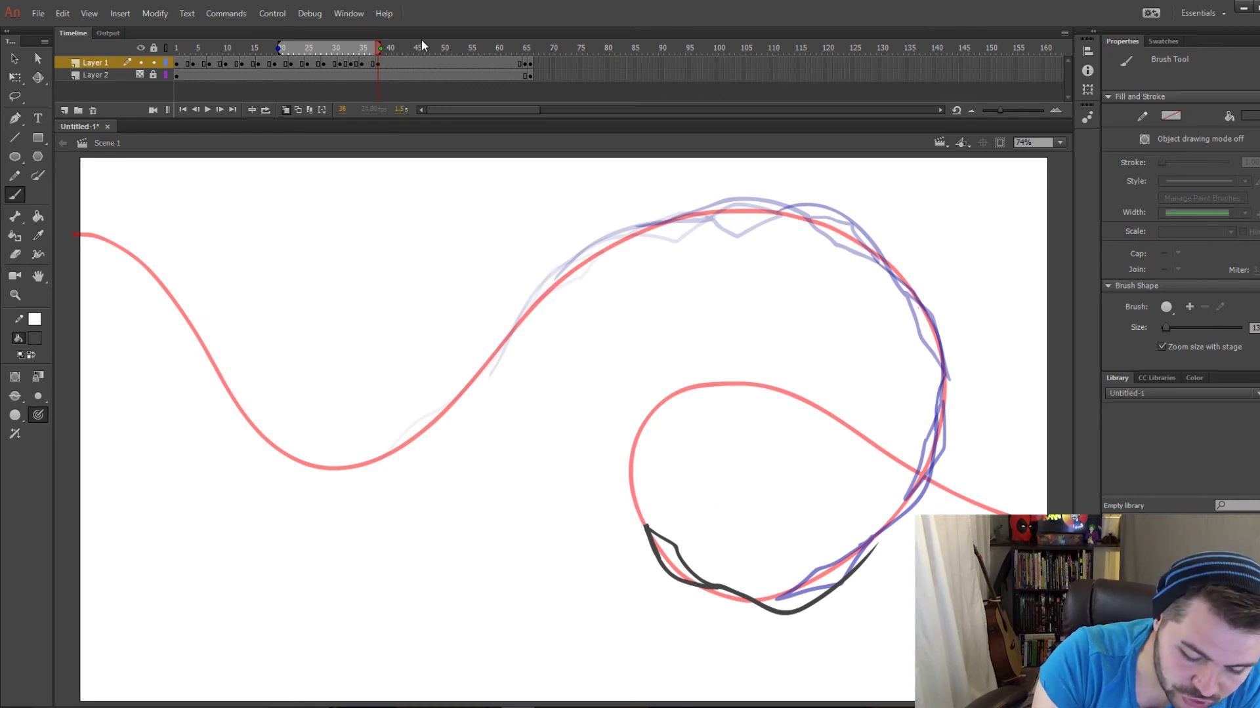
At frame 41, draw the kite on the loop's left side with its string trailing down.
left_click(394, 64)
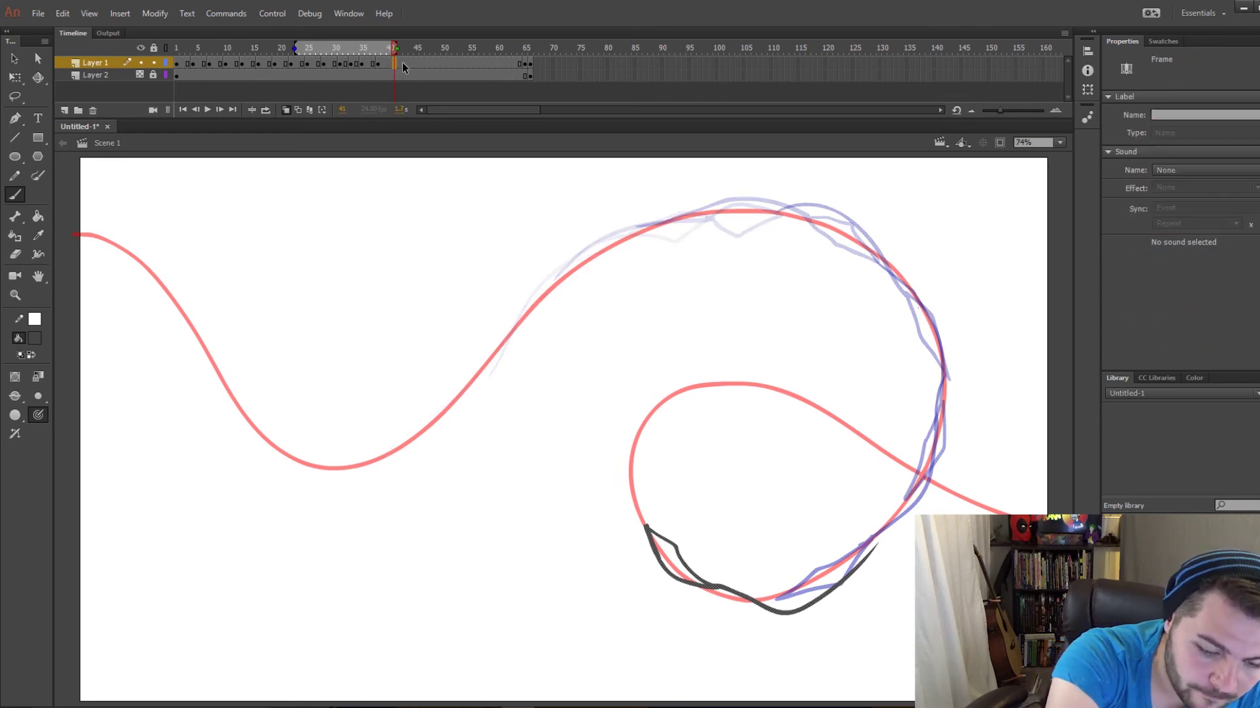
key("Escape")
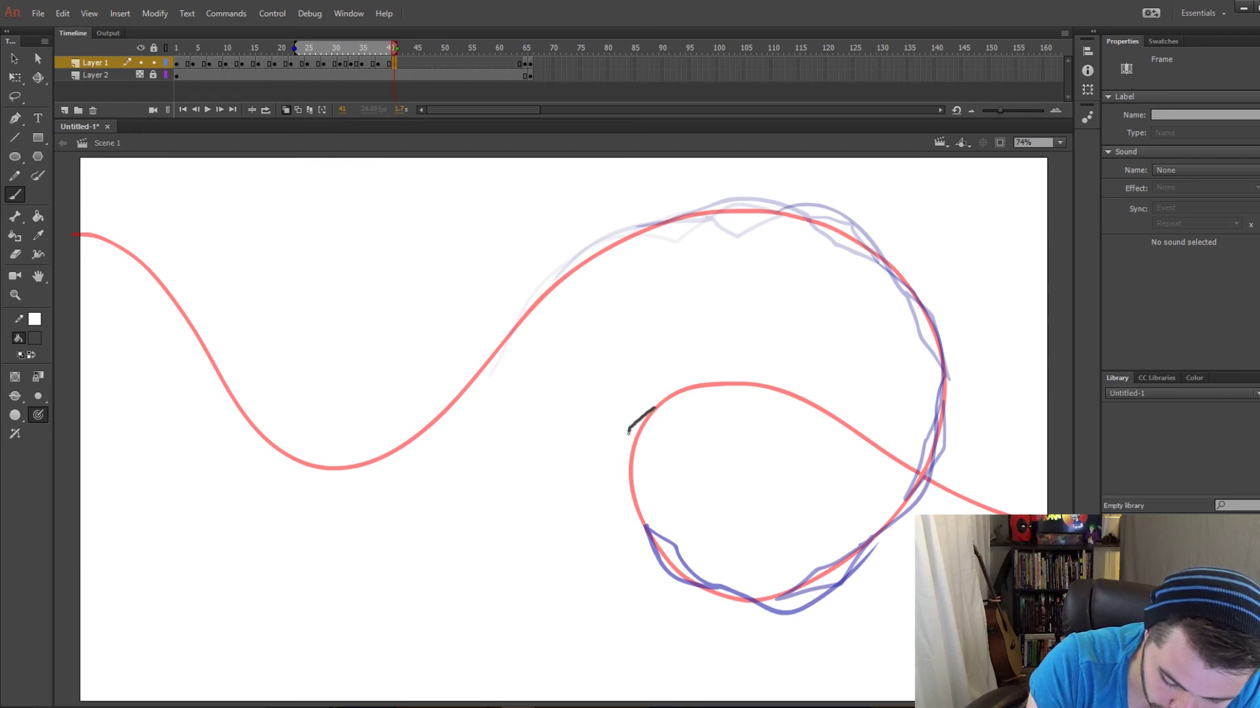
left_click_drag(625, 486, 655, 402)
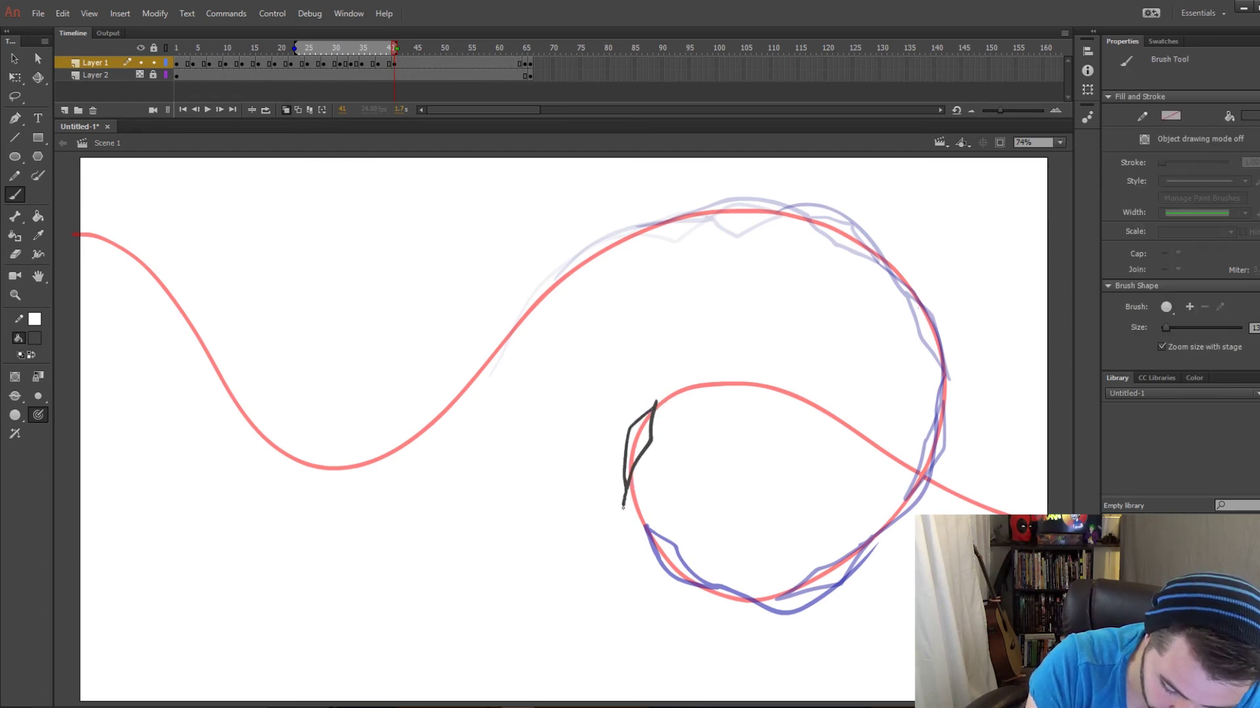
mouse_move(622, 511)
left_mouse_down()
mouse_move(626, 536)
mouse_move(711, 611)
left_mouse_up()
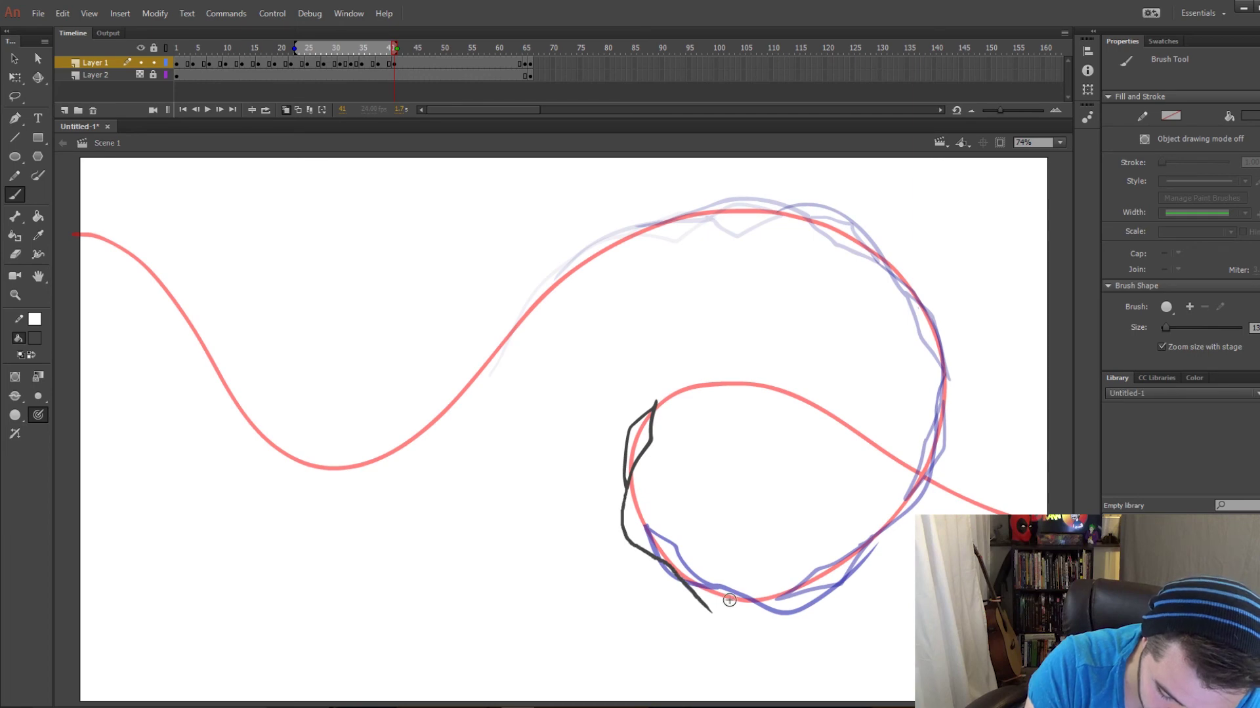
Add a blank keyframe at frame 44 and draw the kite, redrawing the misdrawn string stroke.
left_click(410, 64)
key("F7")
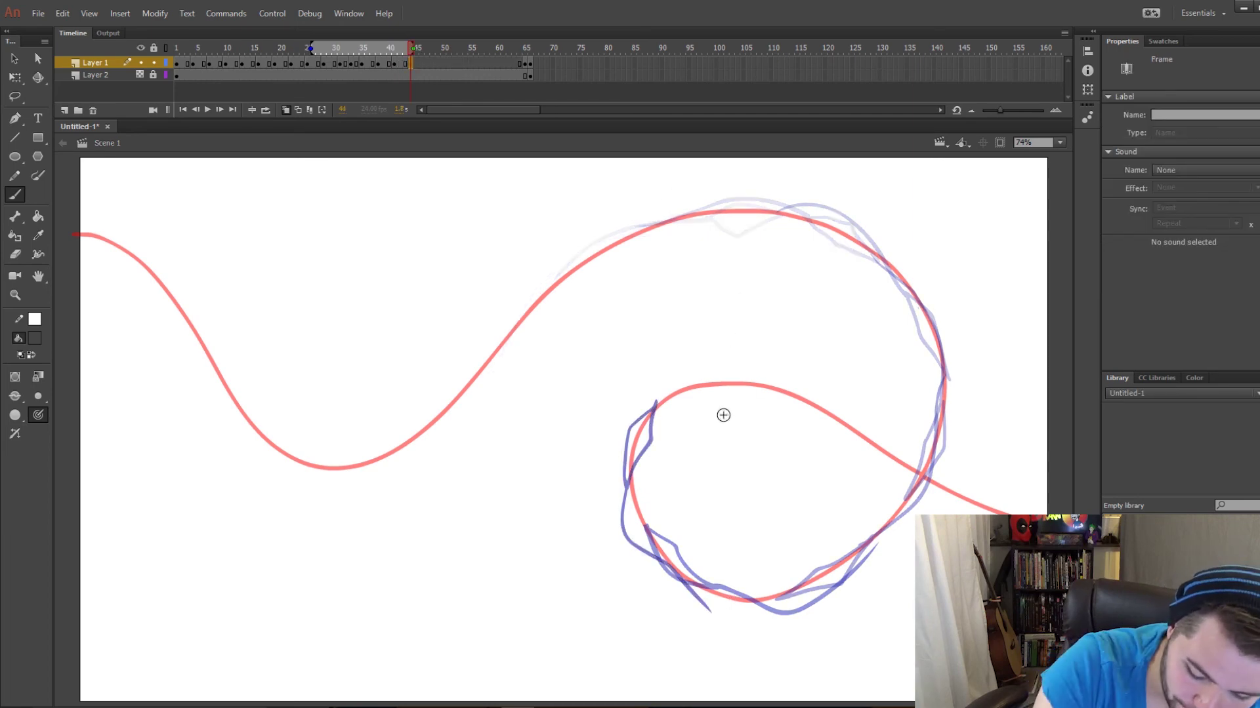
mouse_move(754, 383)
left_mouse_down()
mouse_move(673, 392)
mouse_move(721, 367)
mouse_move(663, 403)
mouse_move(669, 394)
mouse_move(628, 466)
left_mouse_up()
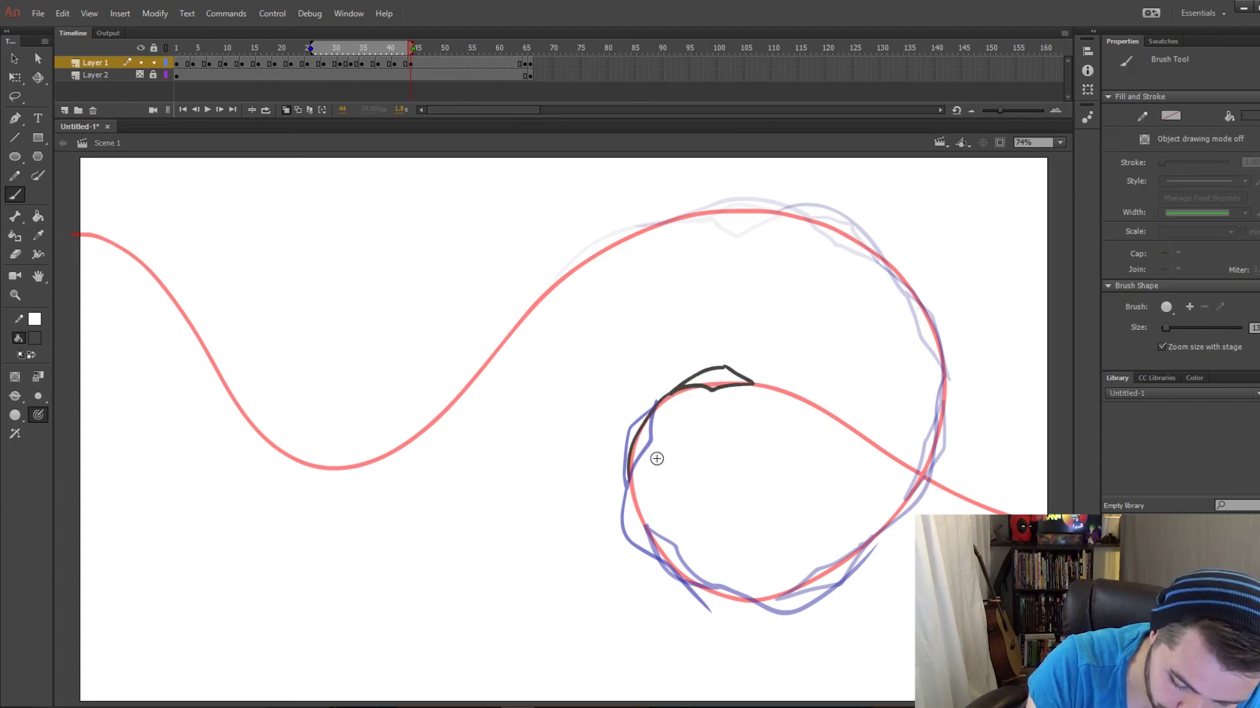
key("ctrl+z")
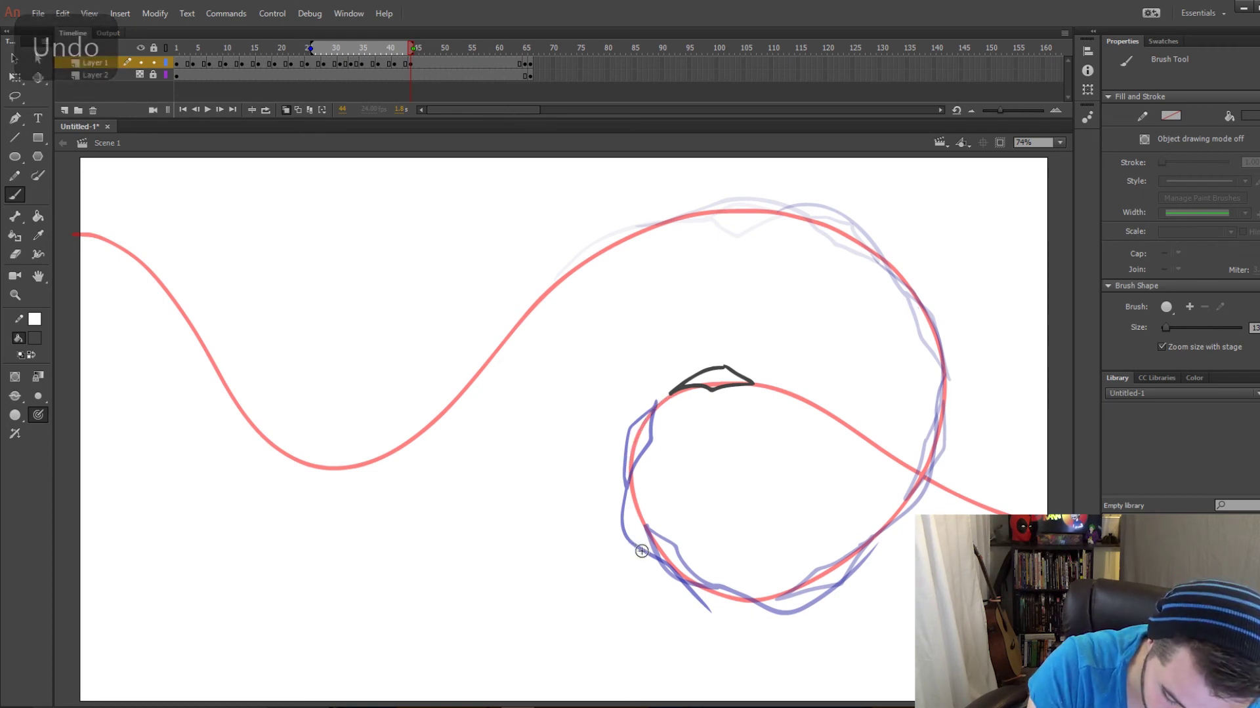
mouse_move(642, 551)
left_mouse_down()
mouse_move(615, 517)
mouse_move(621, 461)
mouse_move(681, 382)
left_mouse_up()
Add blank keyframes at frames 47 and 50, drawing the kite around the loop's top.
left_click(427, 62)
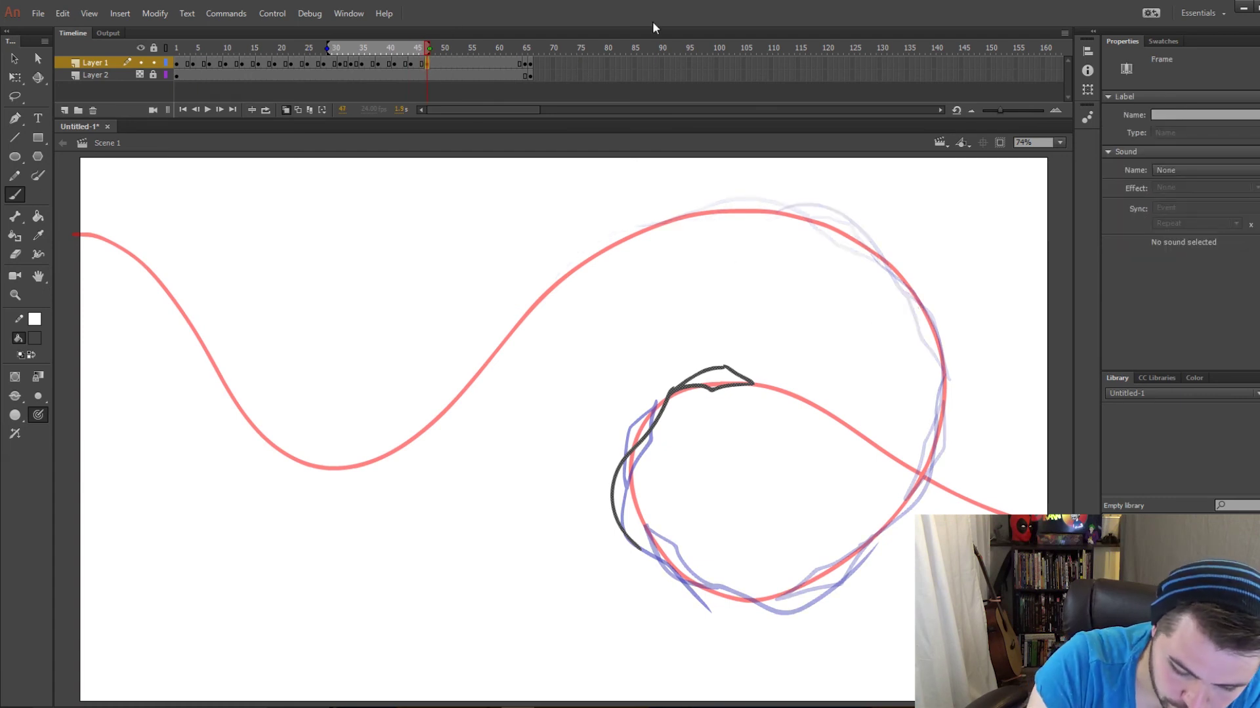
key("ctrl+shift+a")
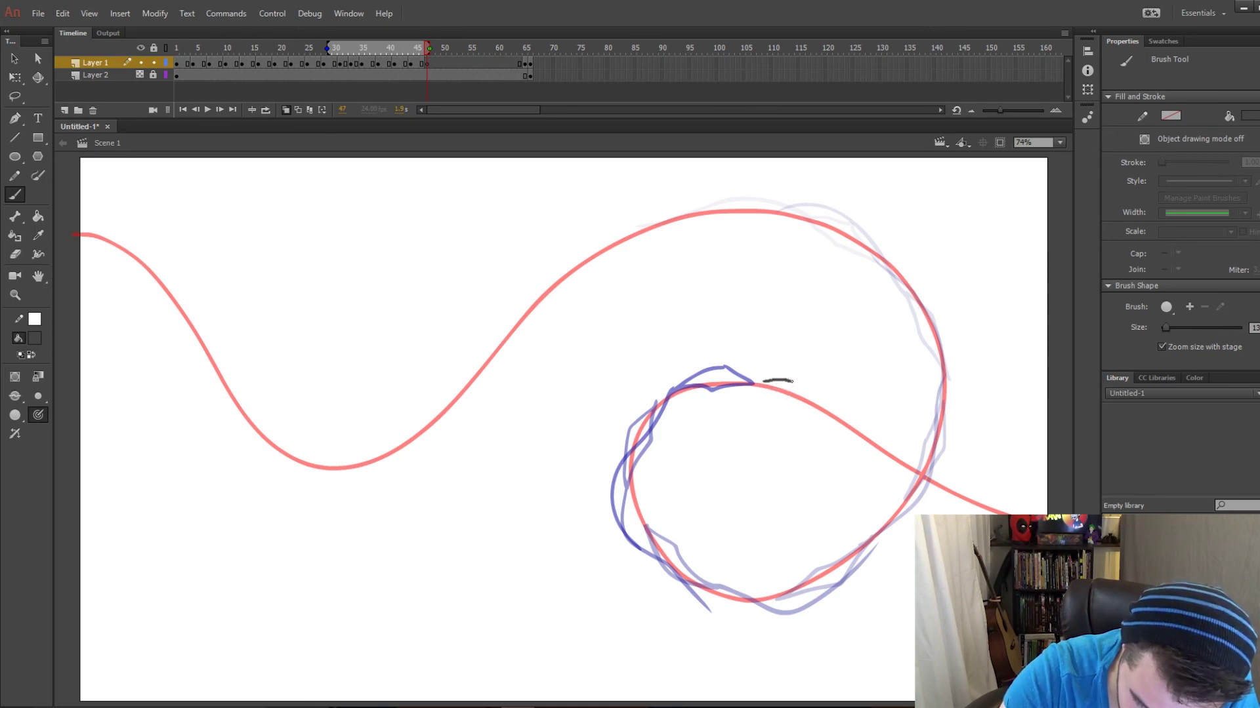
mouse_move(830, 418)
left_mouse_down()
mouse_move(778, 401)
mouse_move(760, 378)
mouse_move(679, 393)
mouse_move(634, 420)
left_mouse_up()
left_click(443, 63)
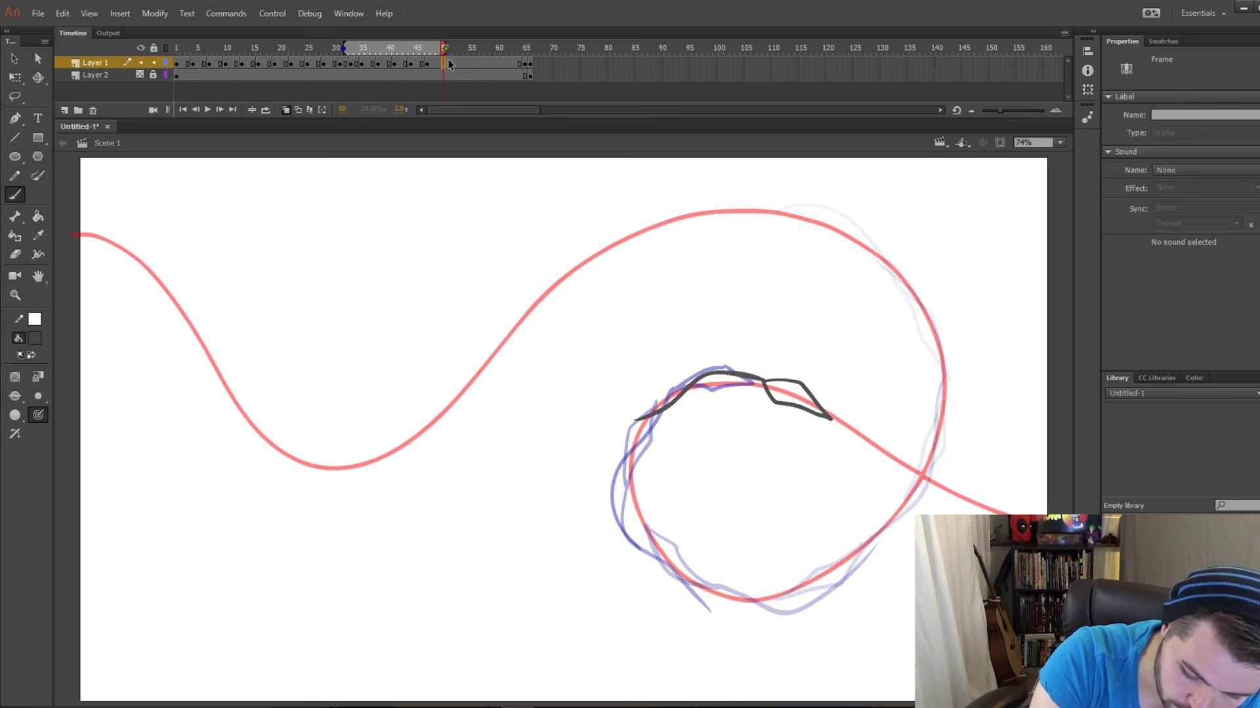
key("F7")
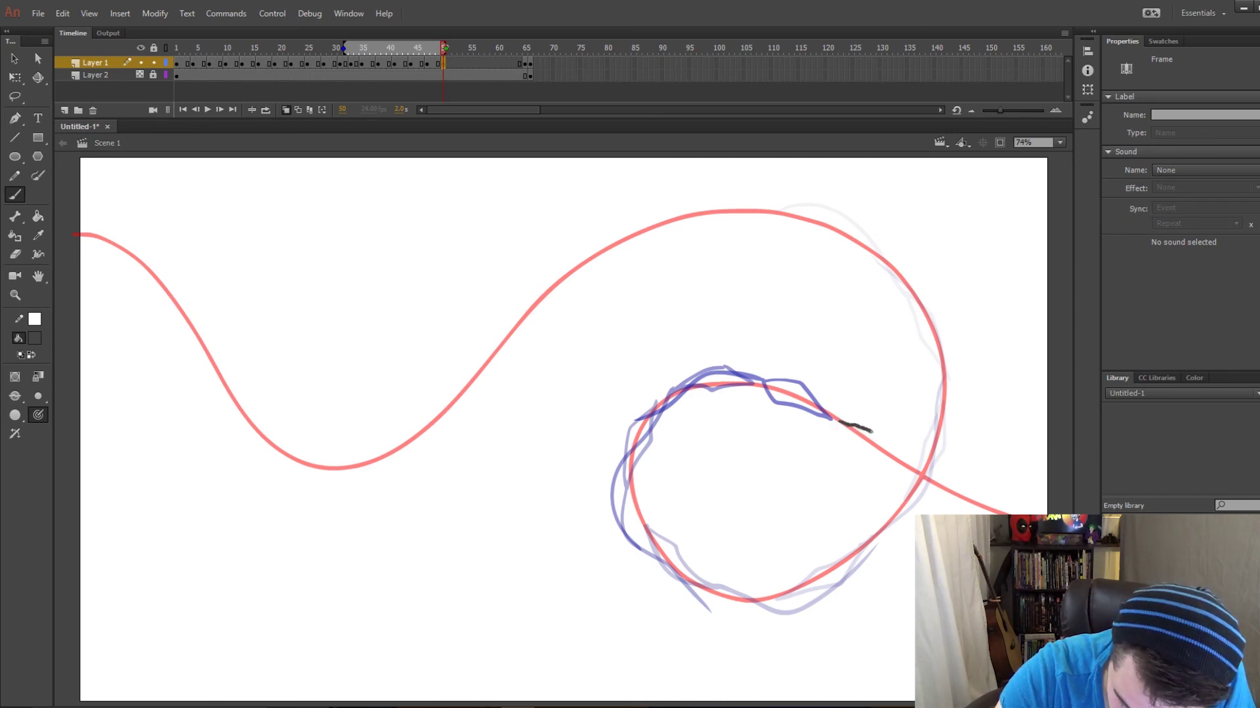
mouse_move(893, 469)
left_mouse_down()
mouse_move(845, 448)
mouse_move(838, 424)
left_mouse_up()
Finish the string along the loop's top, then draw the kite and a shorter string at frame 53.
left_click_drag(804, 382, 715, 377)
left_click(459, 62)
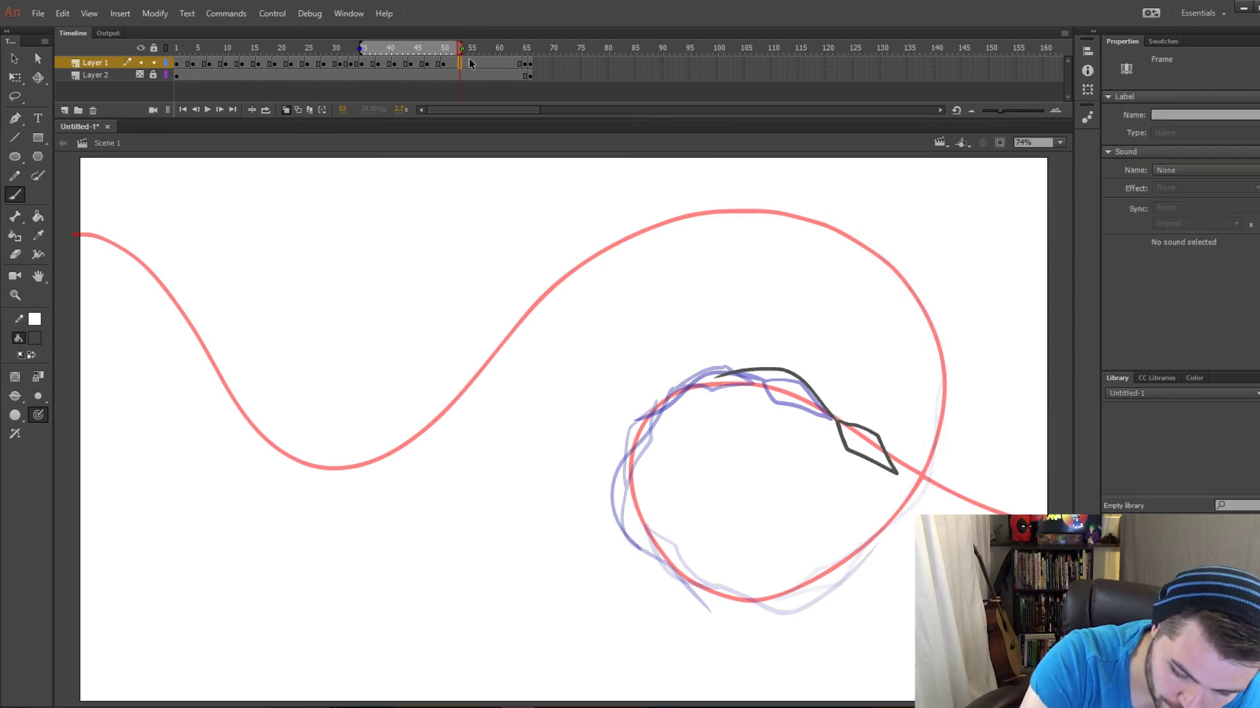
key("F7")
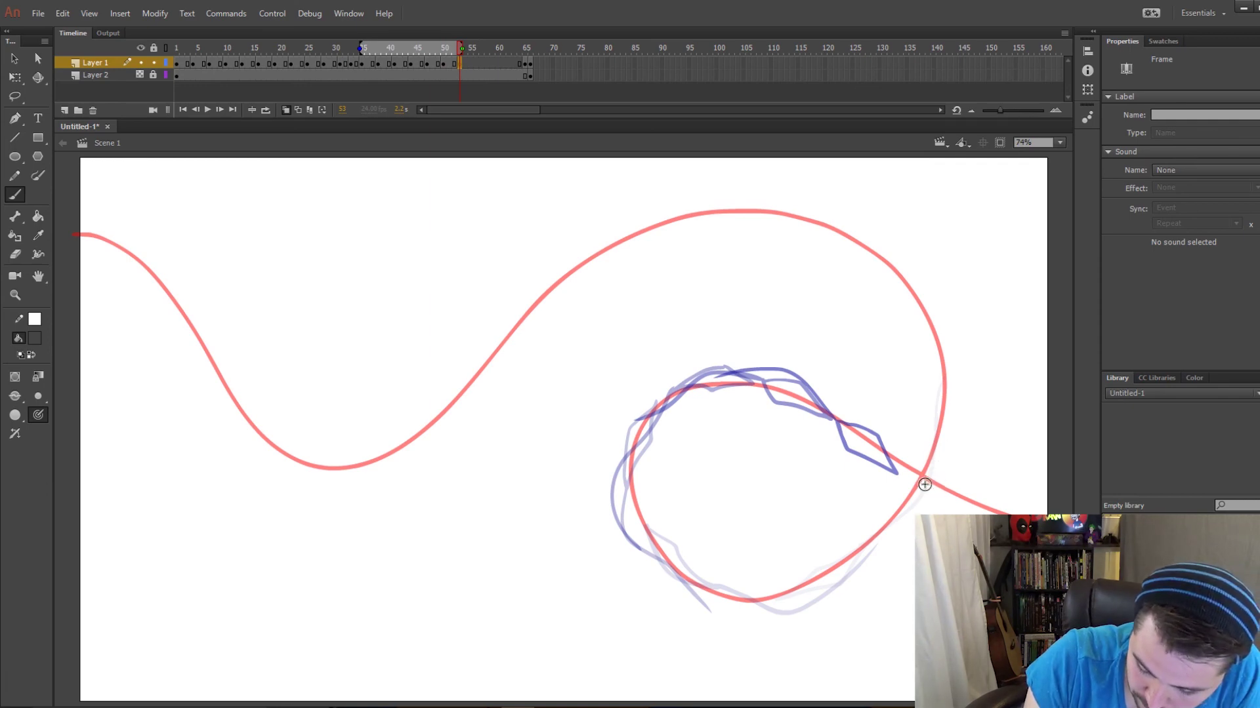
mouse_move(924, 484)
left_mouse_down()
mouse_move(982, 490)
mouse_move(1010, 512)
left_mouse_up()
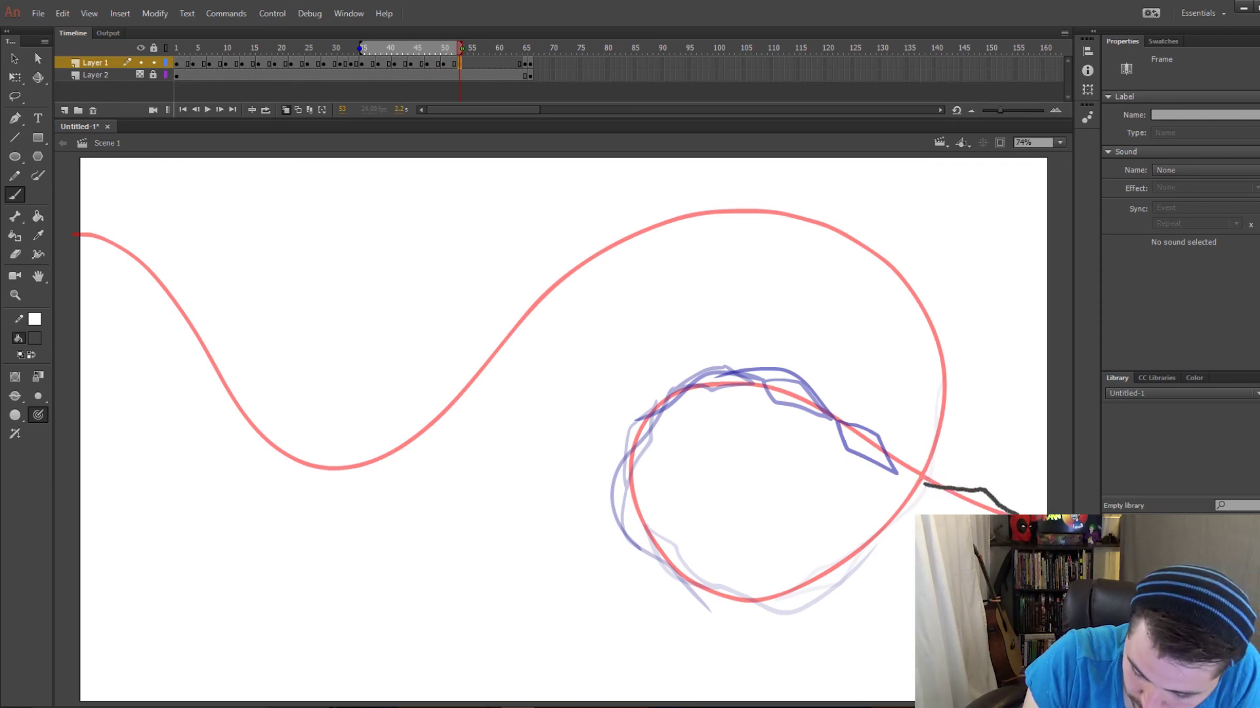
left_click_drag(923, 486, 954, 517)
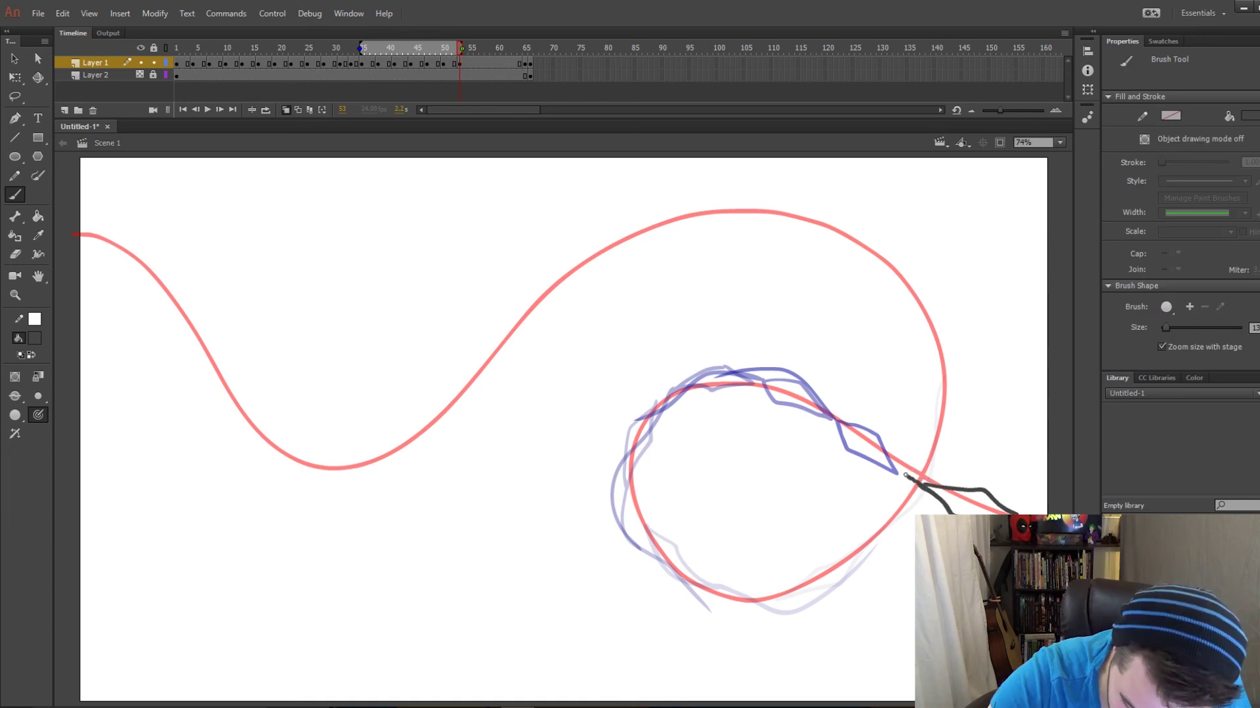
left_click_drag(814, 404, 897, 472)
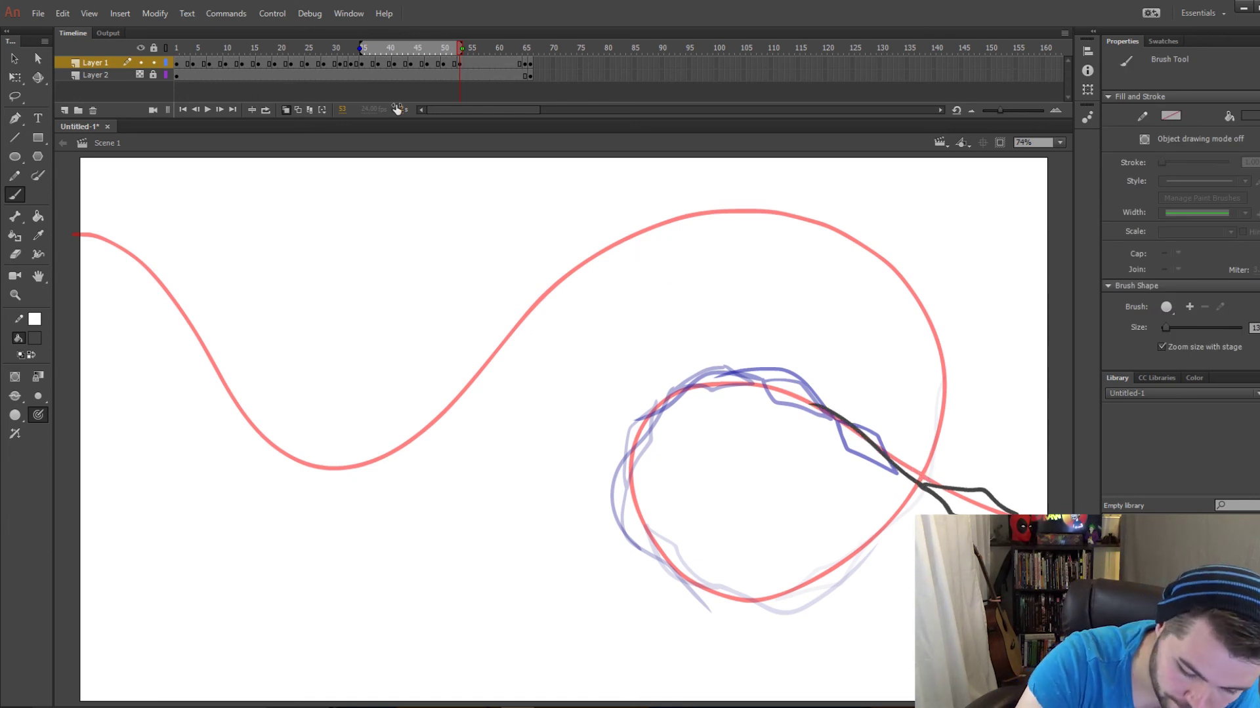
key("ctrl+z")
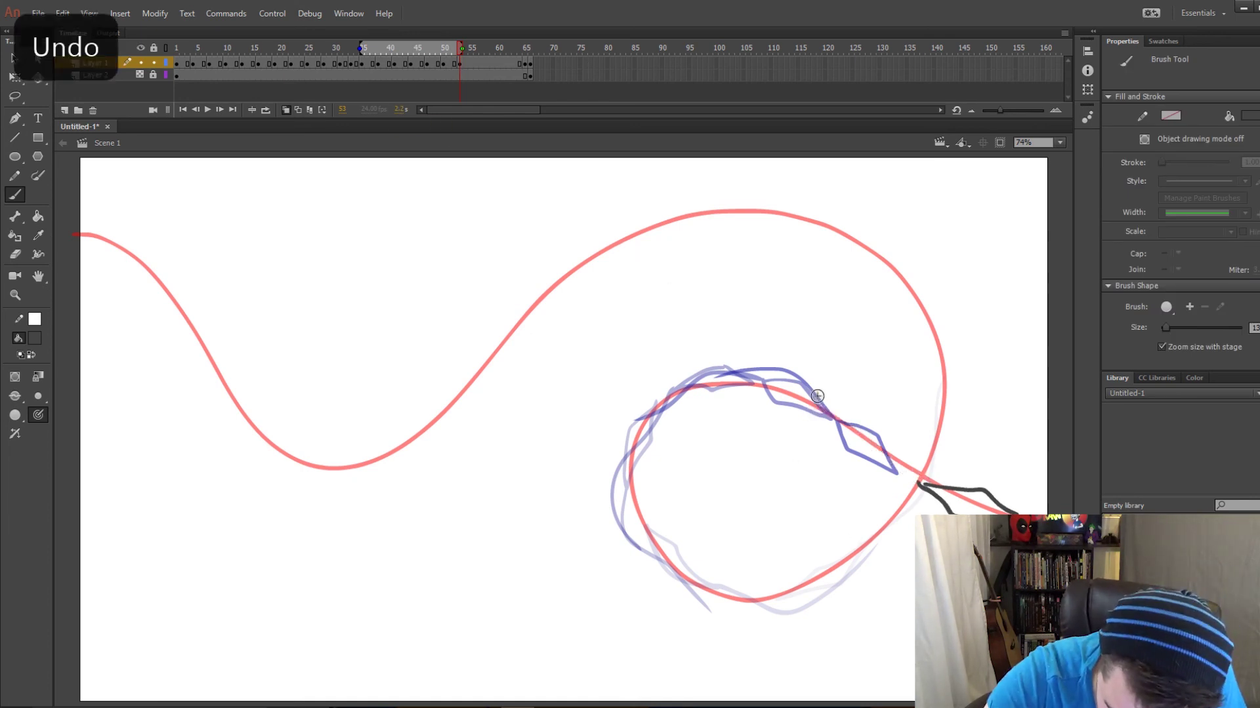
mouse_move(814, 393)
left_mouse_down()
mouse_move(868, 466)
mouse_move(946, 488)
left_mouse_up()
At frame 56, draw the kite leaving the stage's right edge with trailing string; add keyframe 57.
left_click(476, 63)
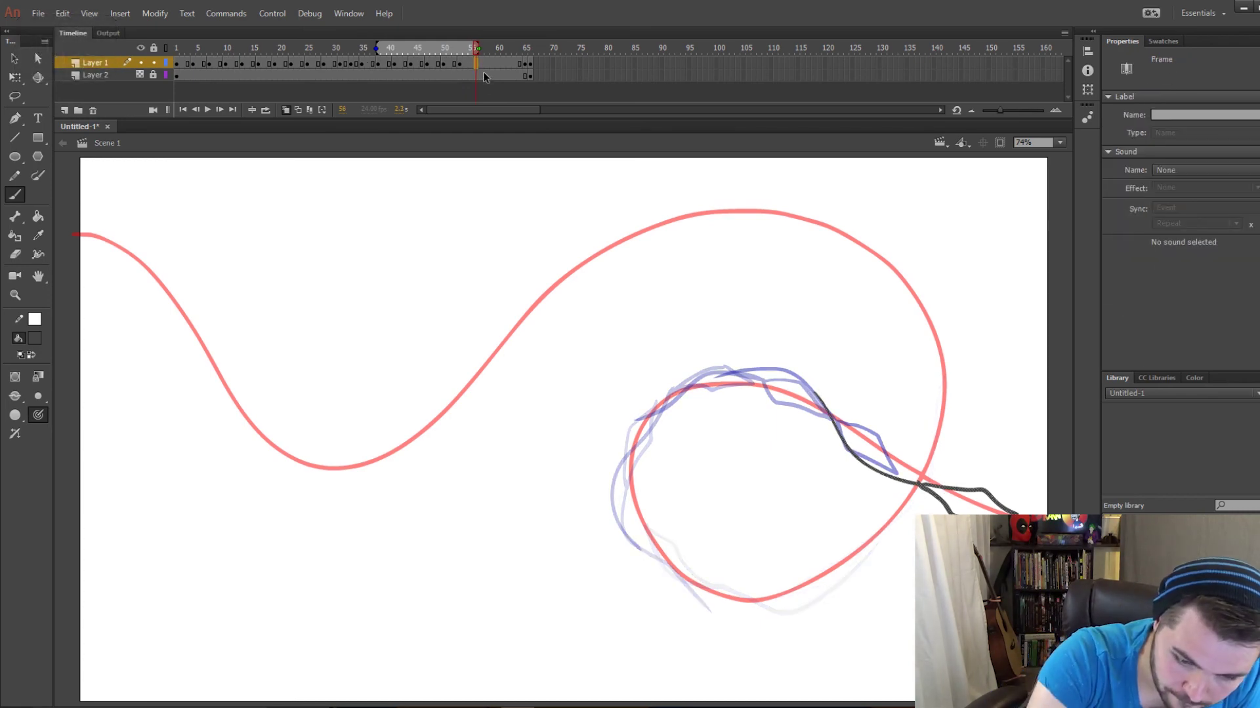
key("Escape")
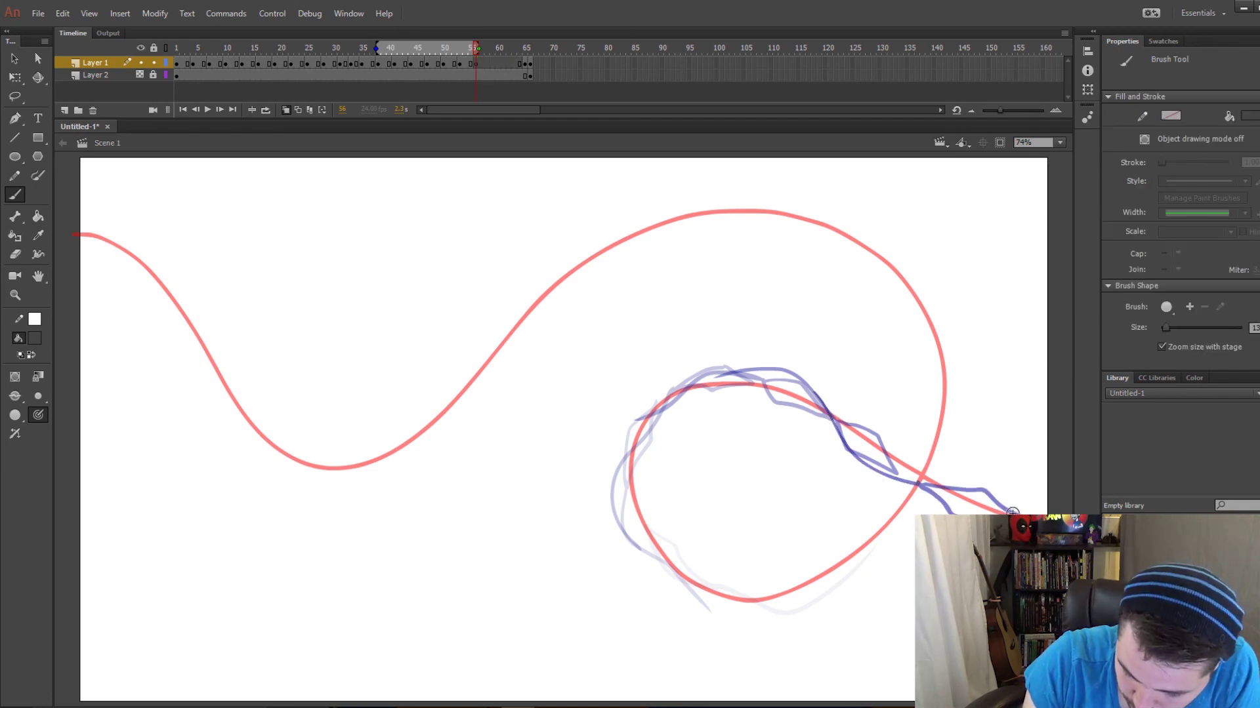
left_click_drag(1011, 511, 1058, 504)
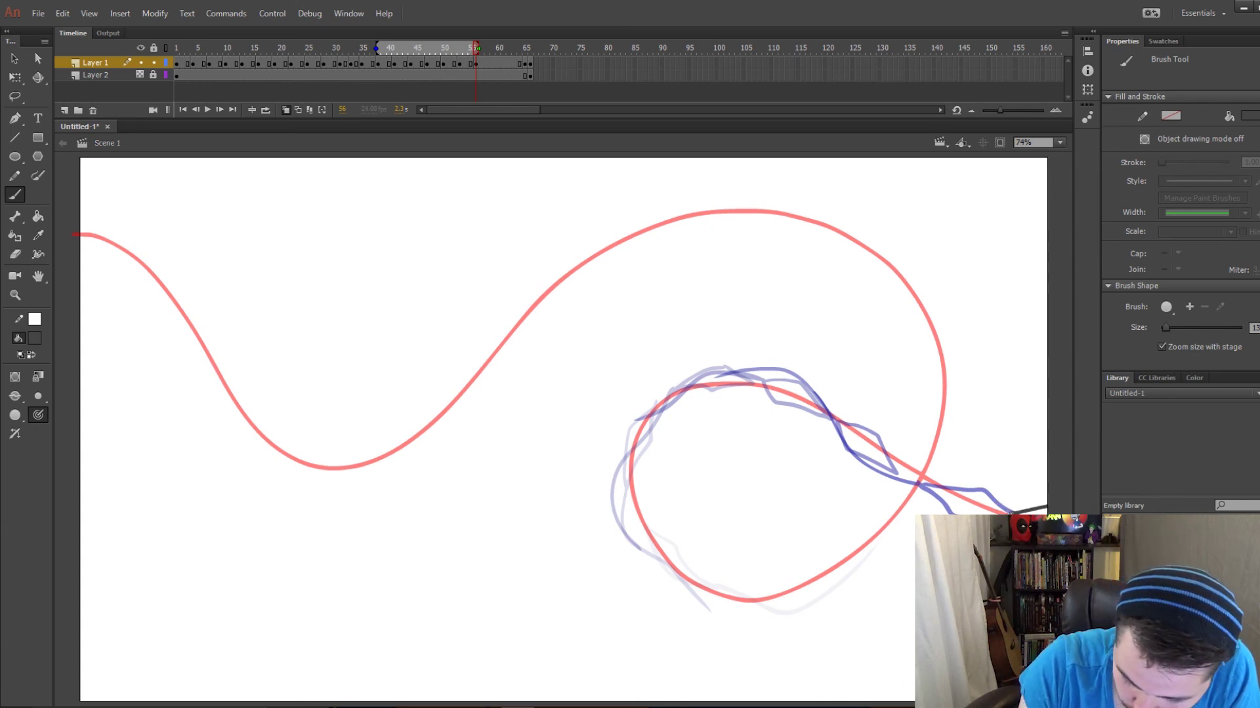
mouse_move(996, 514)
left_mouse_down()
mouse_move(952, 507)
mouse_move(907, 466)
left_mouse_up()
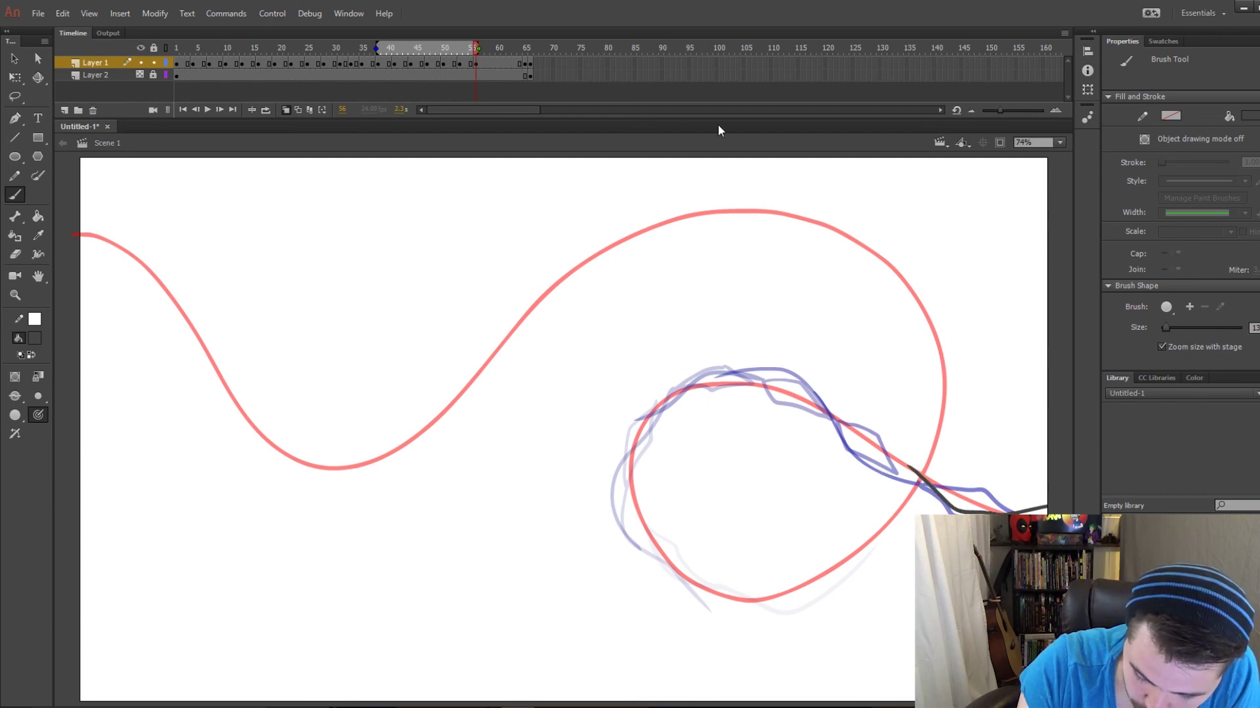
left_click(487, 63)
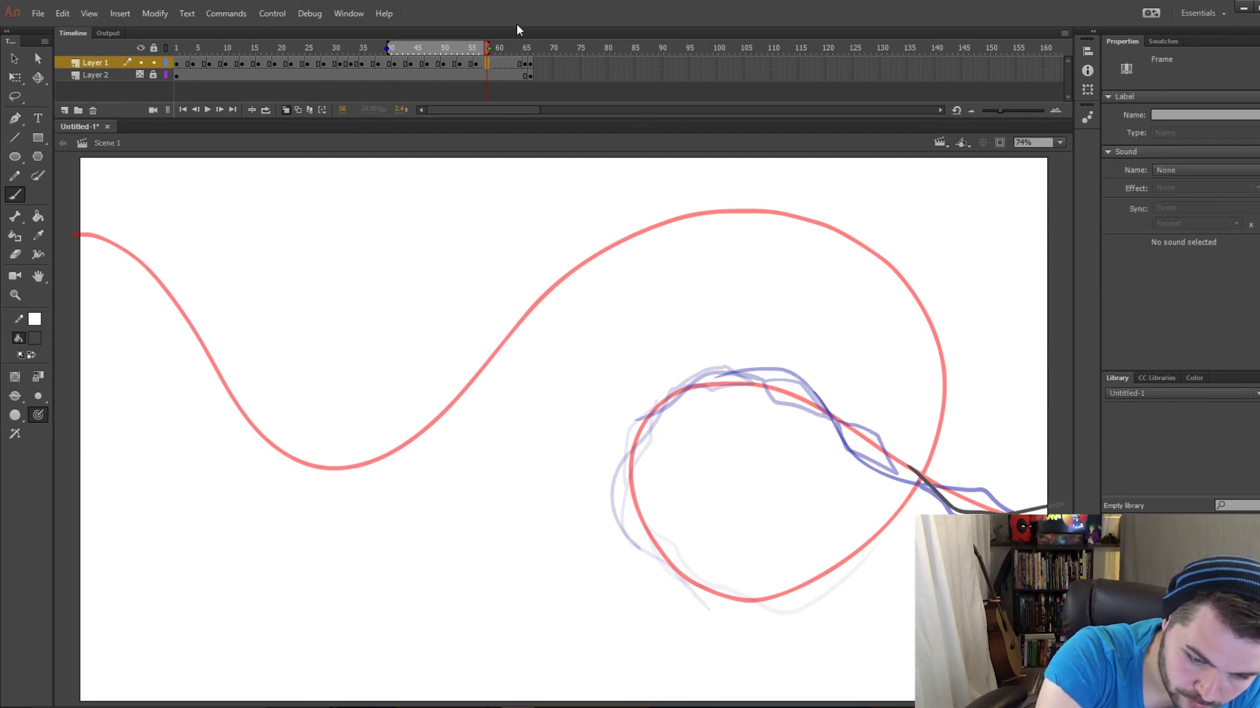
key("F7")
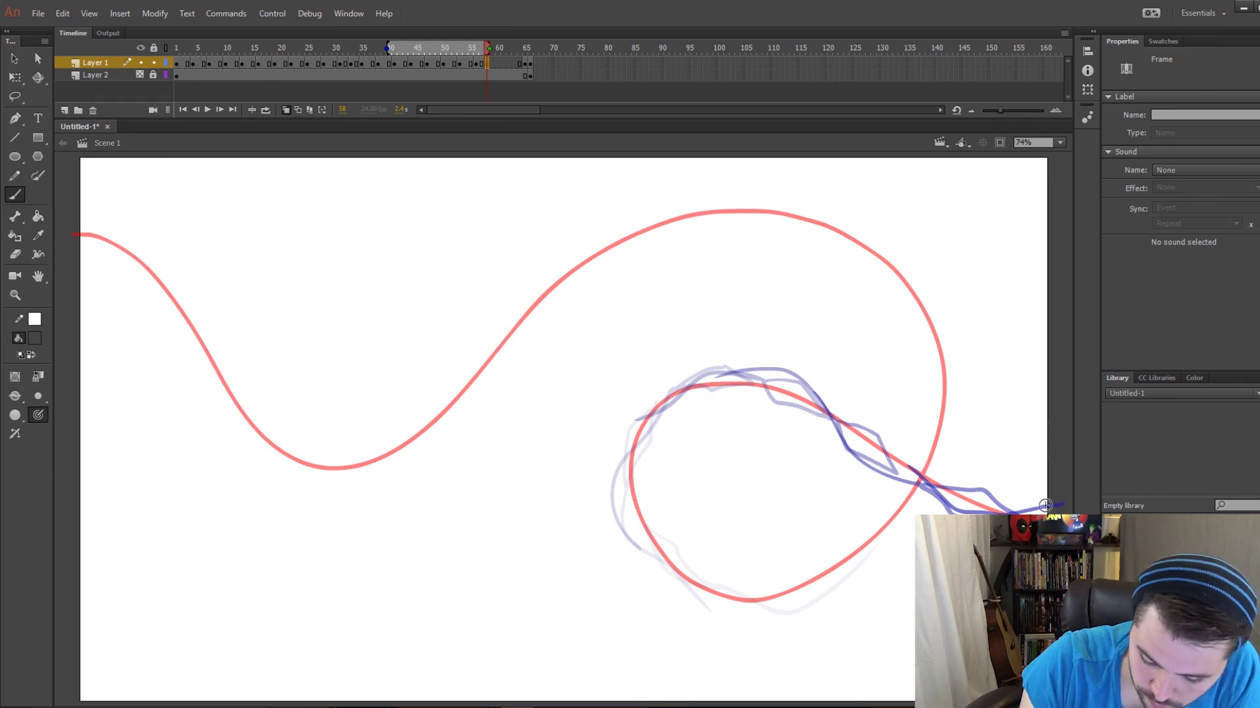
left_click(990, 499)
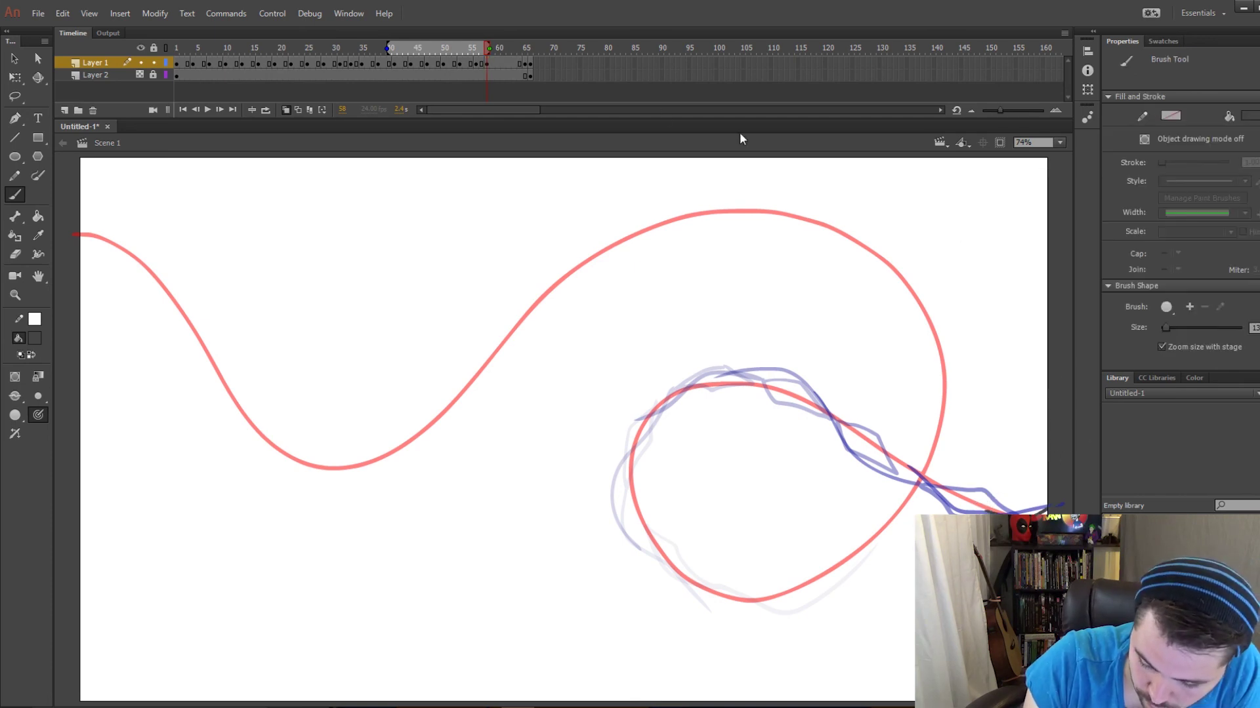
left_click(502, 64)
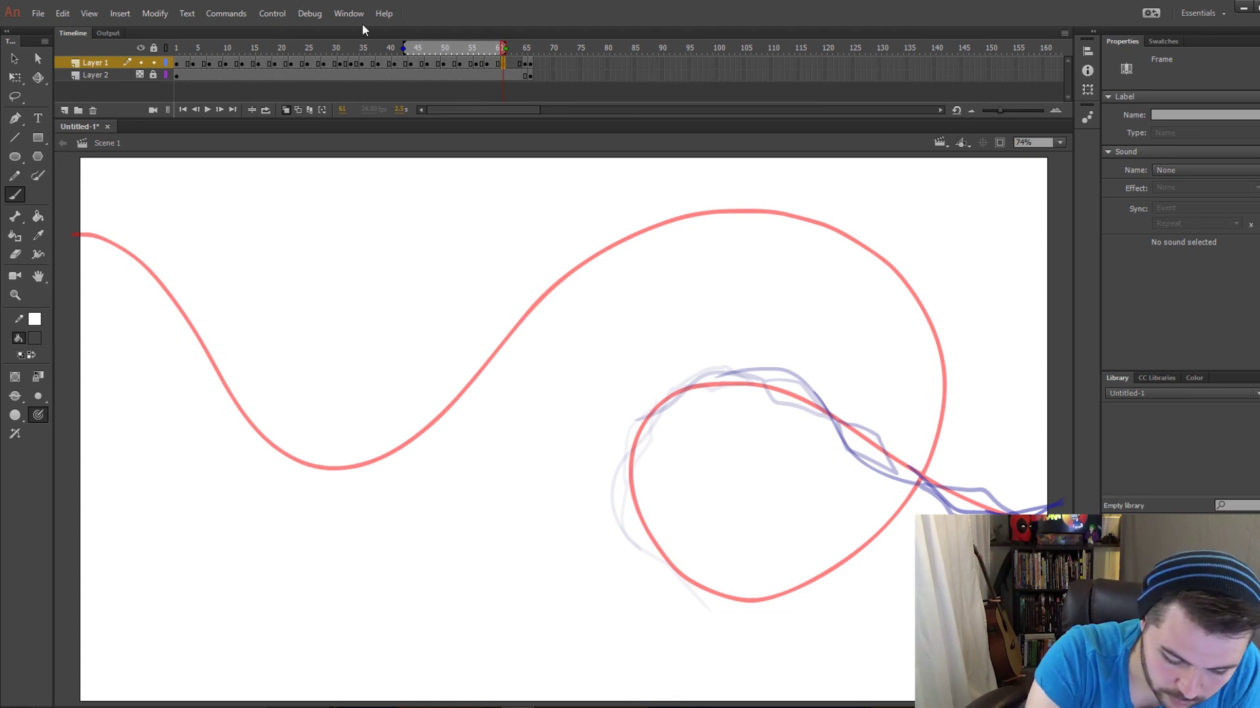
Remove the leftover frames 63–68 and loop playback over the range up to frame 62.
left_click_drag(525, 64, 539, 77)
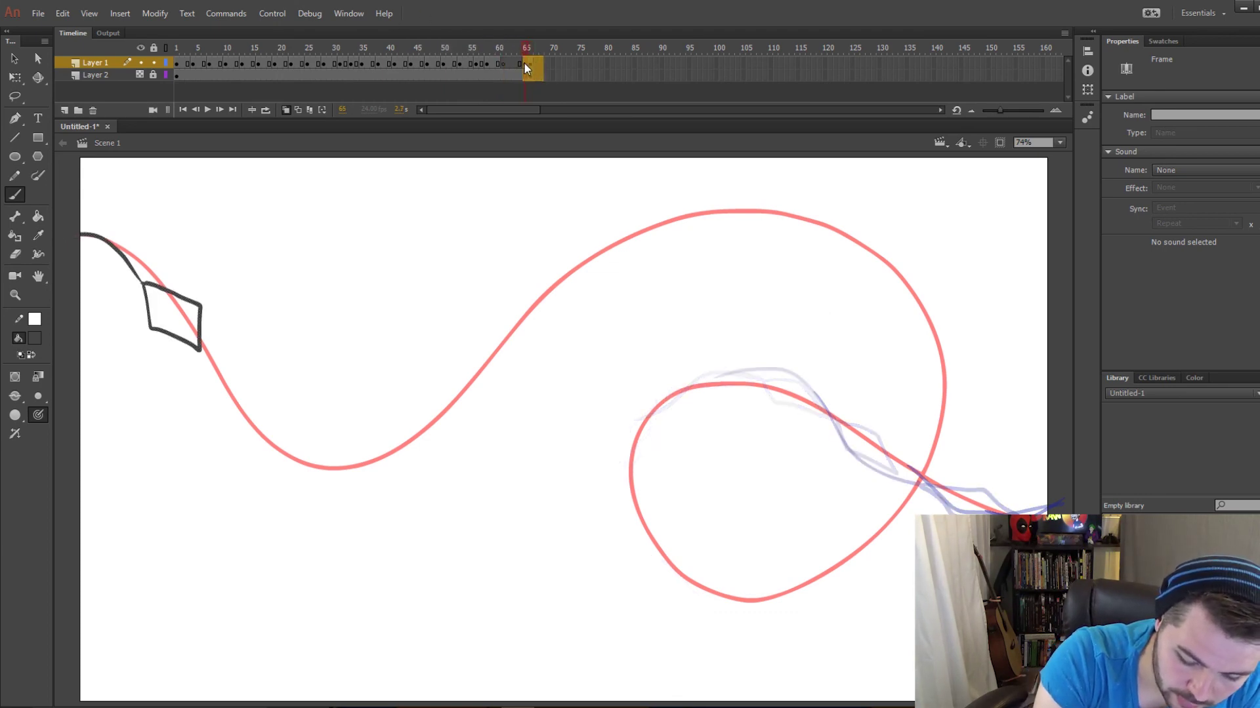
left_click(514, 64, "shift")
right_click(525, 70)
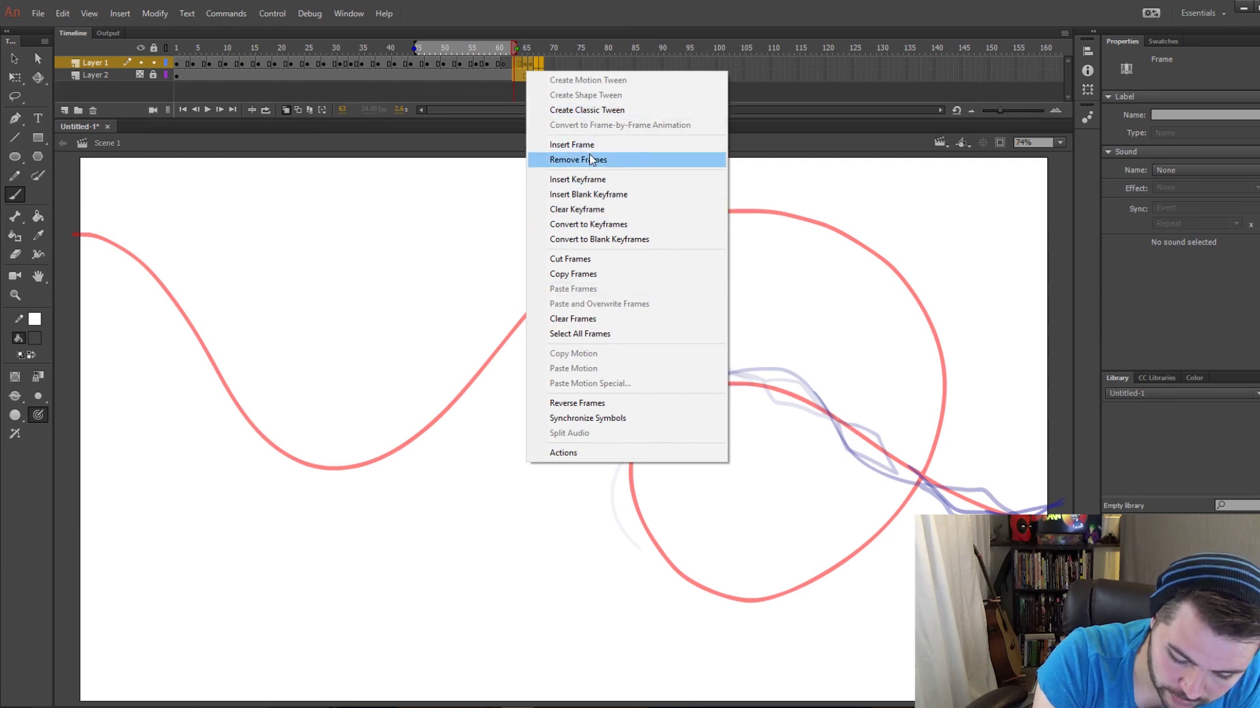
left_click(595, 160)
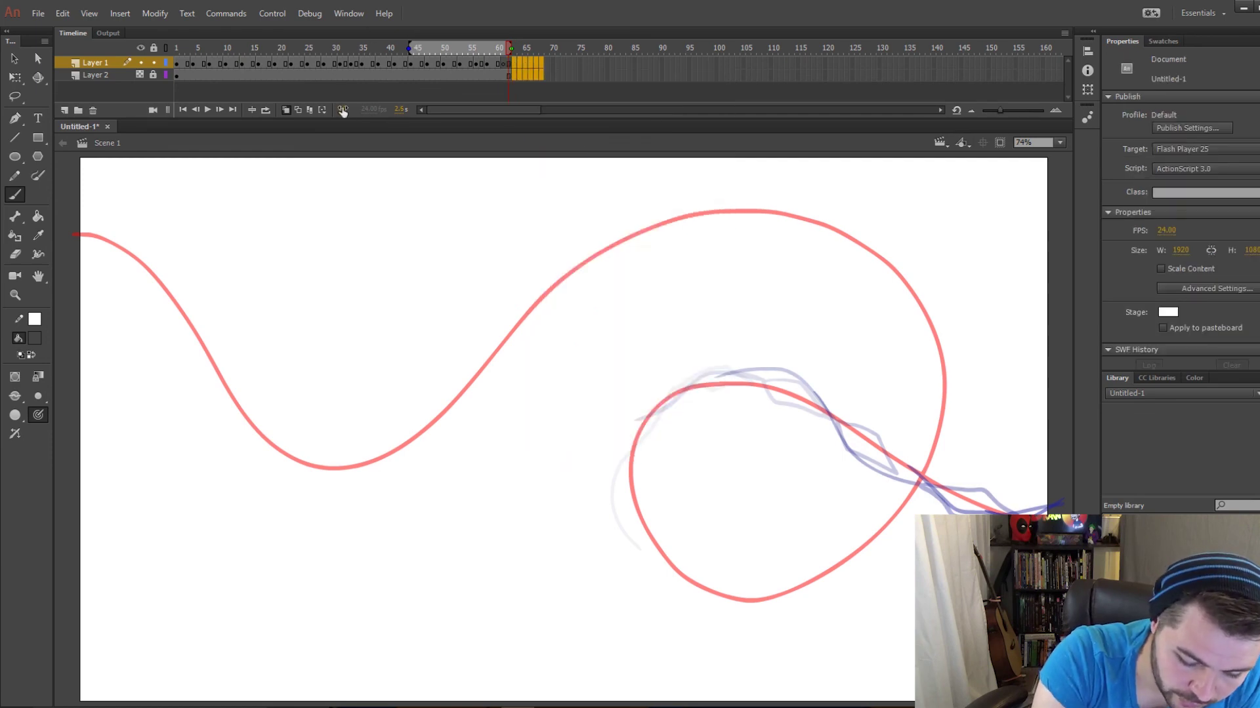
left_click(267, 109)
left_click_drag(369, 48, 505, 49)
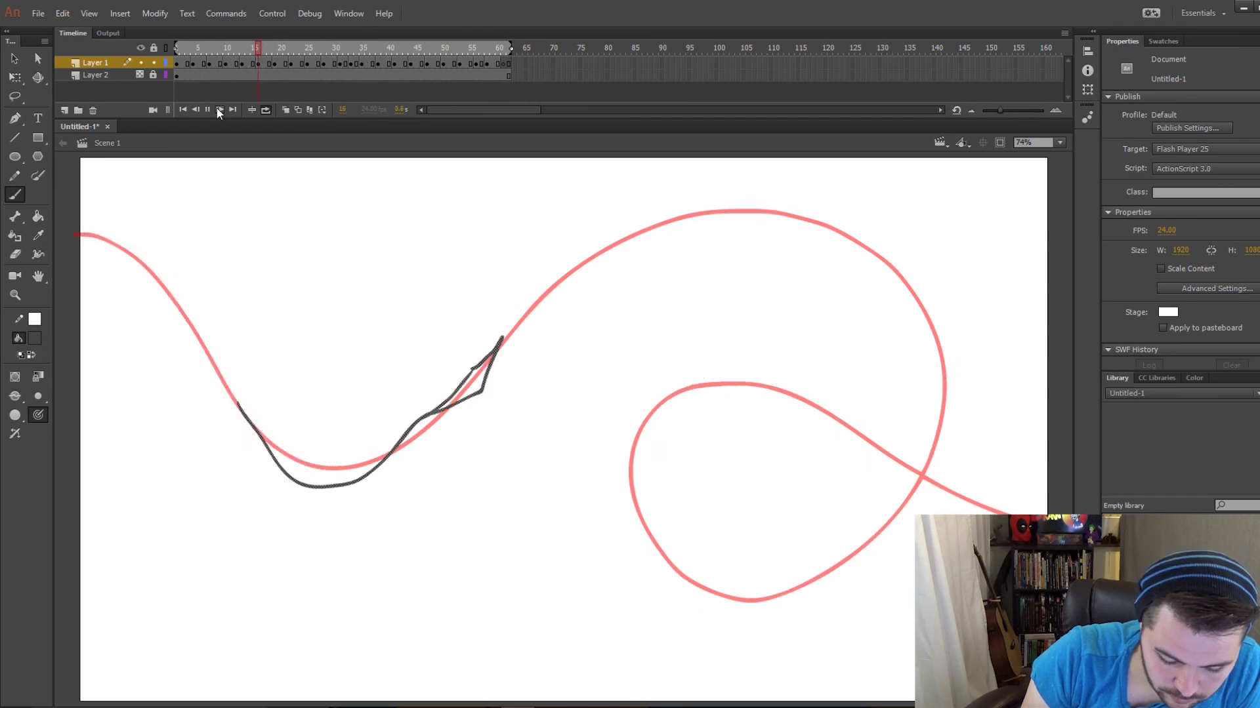
Stop playback, then clear the keyframe at frame 10 and remove that frame from Layer 1.
key("Return")
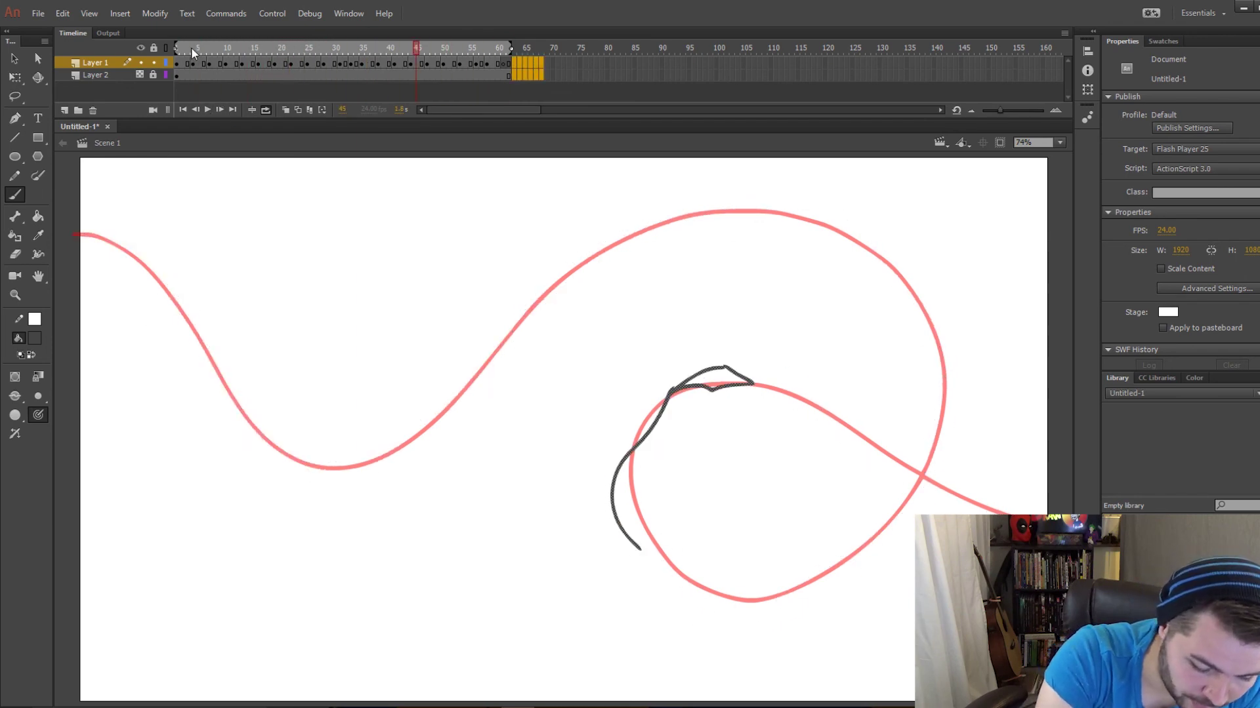
left_click_drag(190, 47, 218, 48)
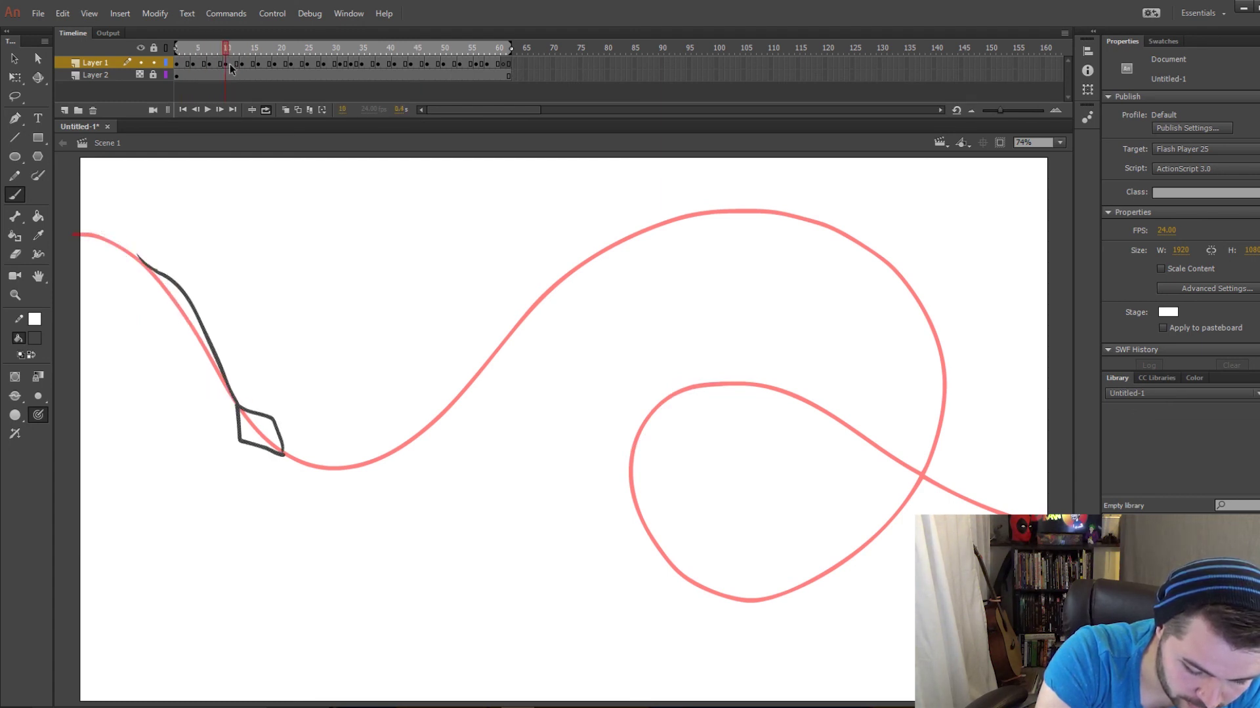
left_click(226, 63)
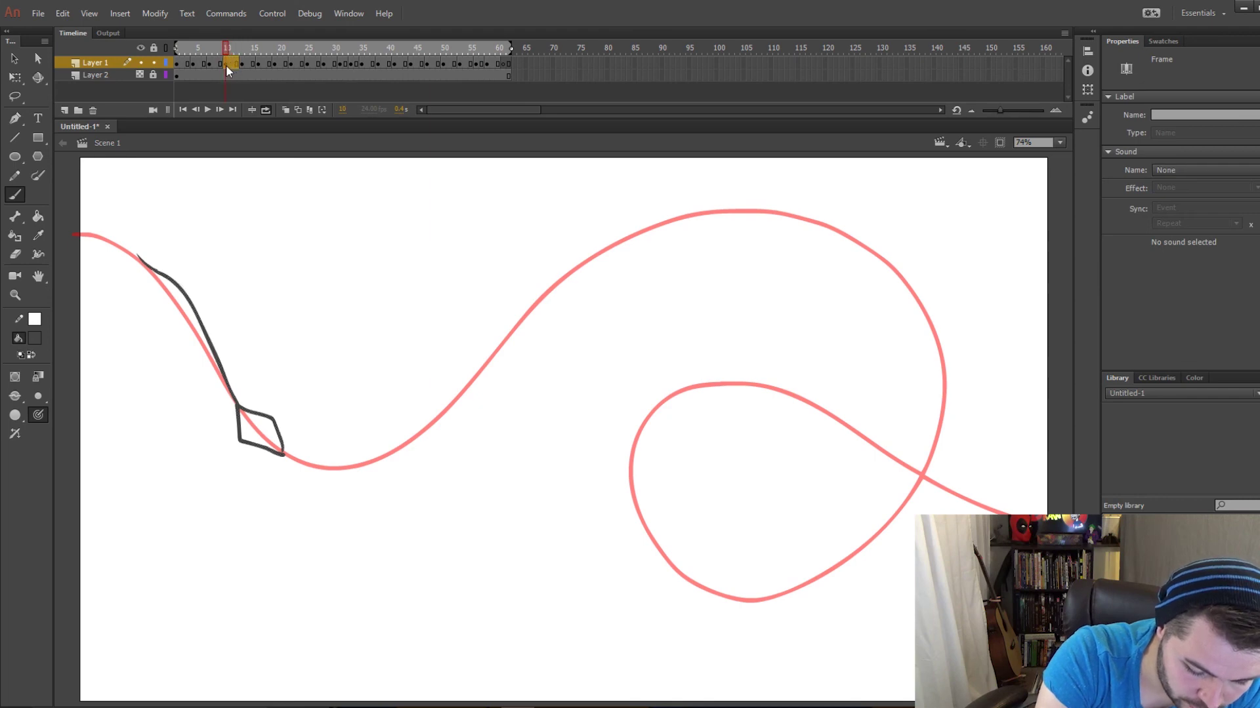
right_click(230, 64)
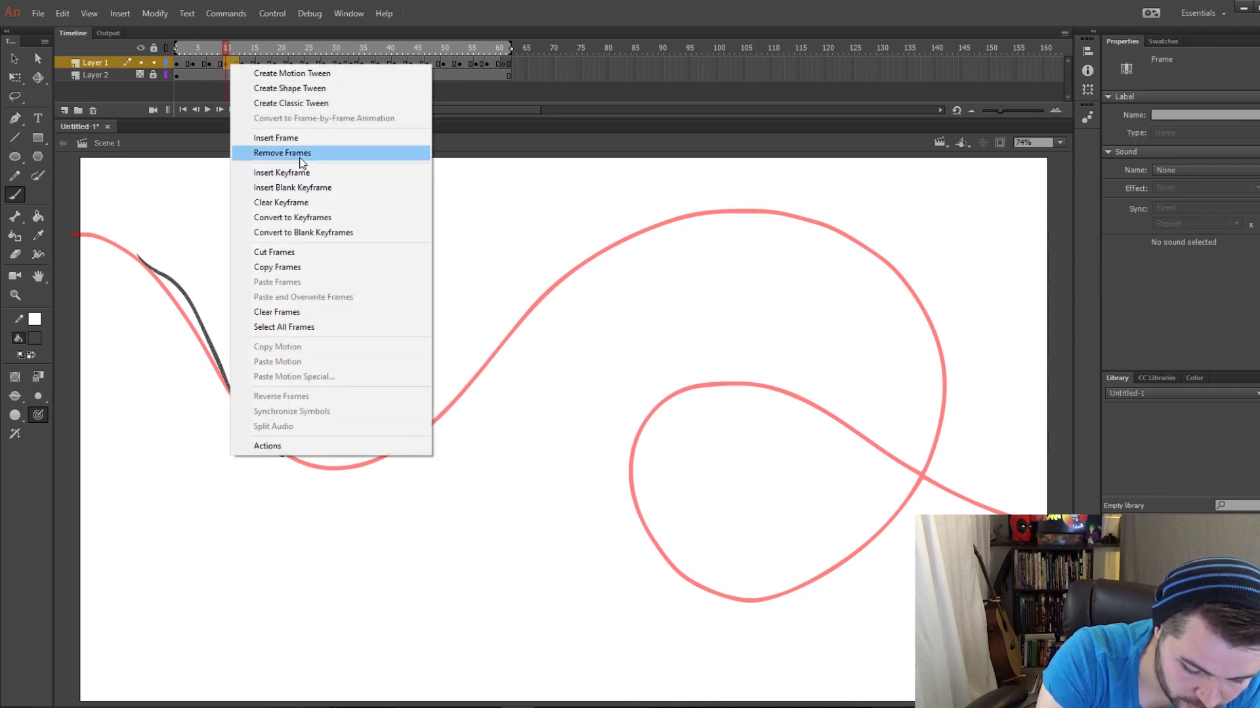
left_click(294, 204)
right_click(231, 62)
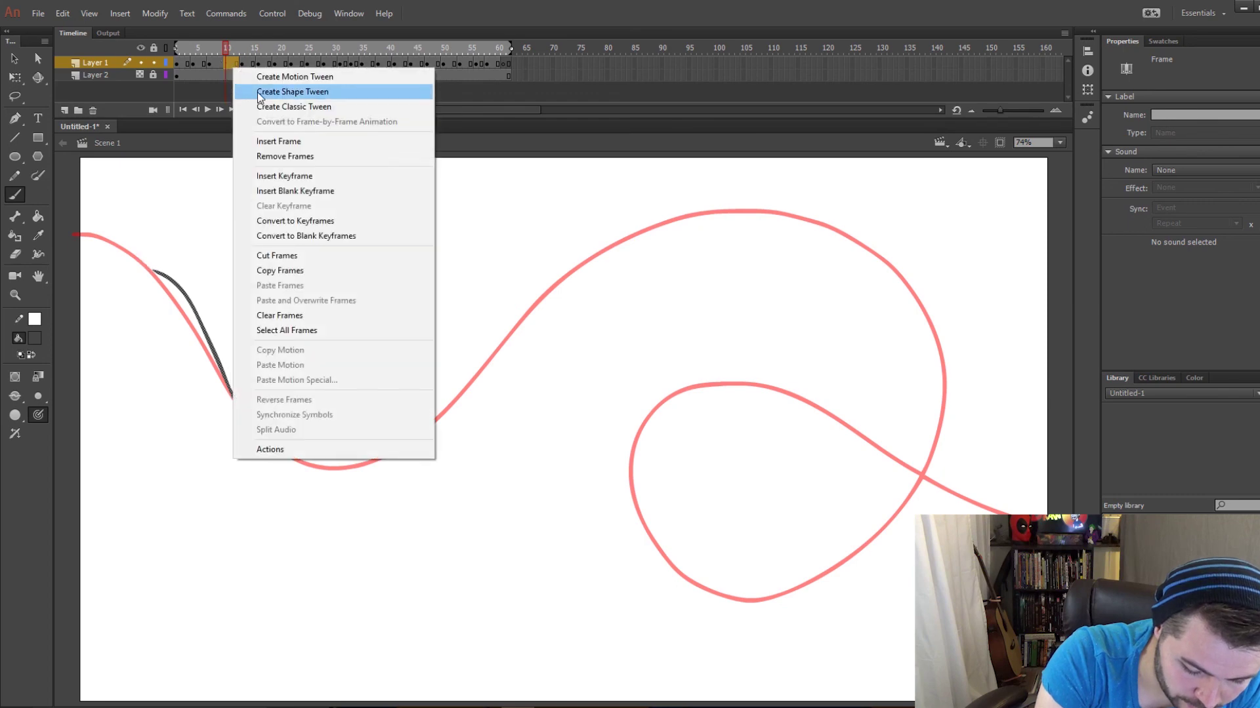
left_click(303, 158)
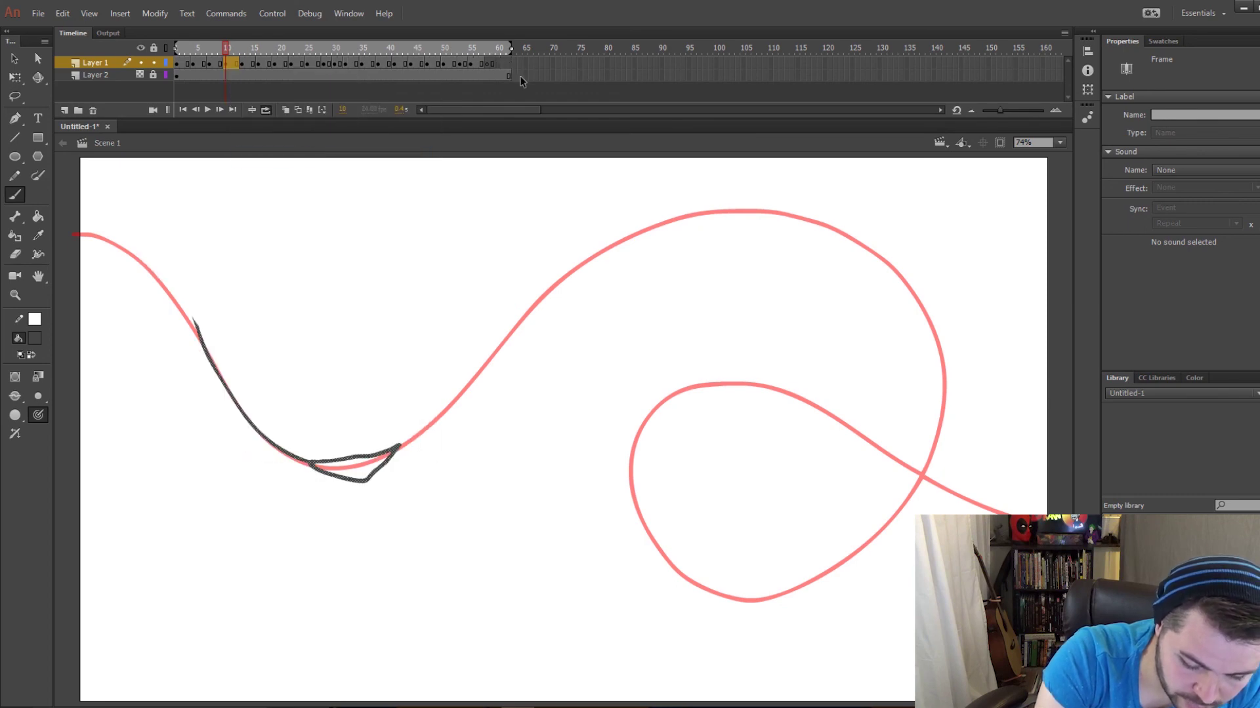
left_click(510, 48)
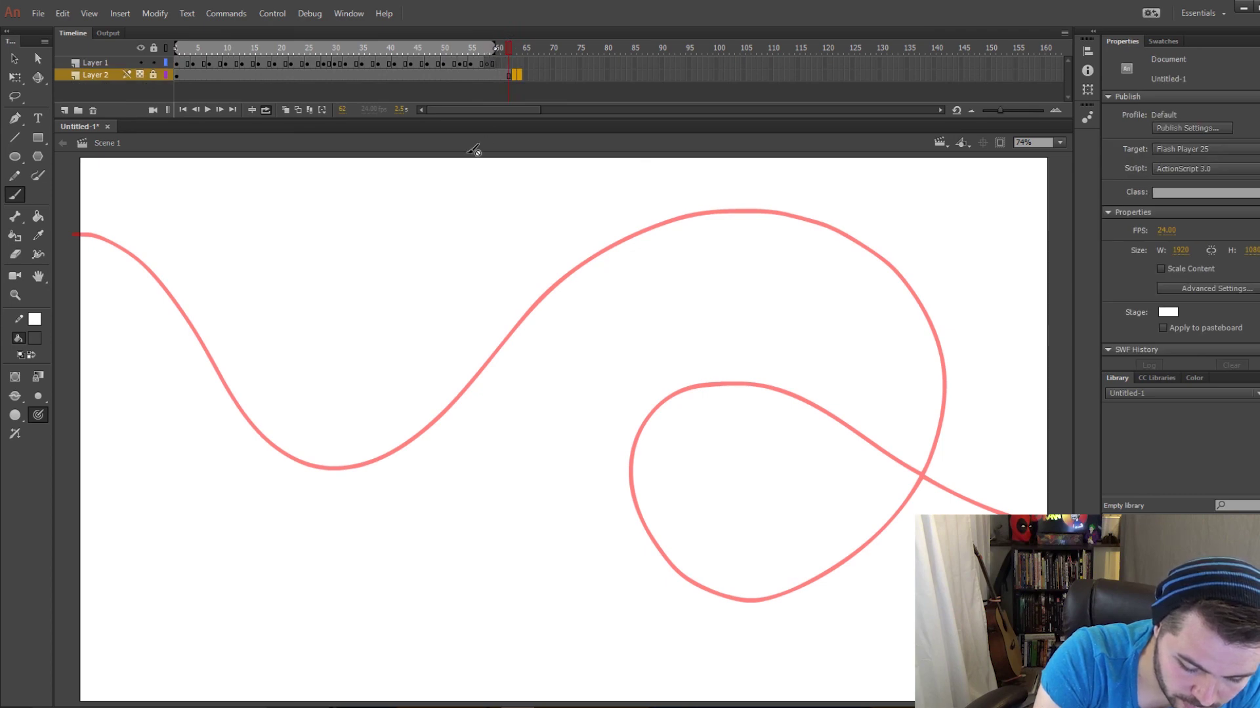
Hide Layer 2 so the red guide path is no longer visible.
left_click(195, 109)
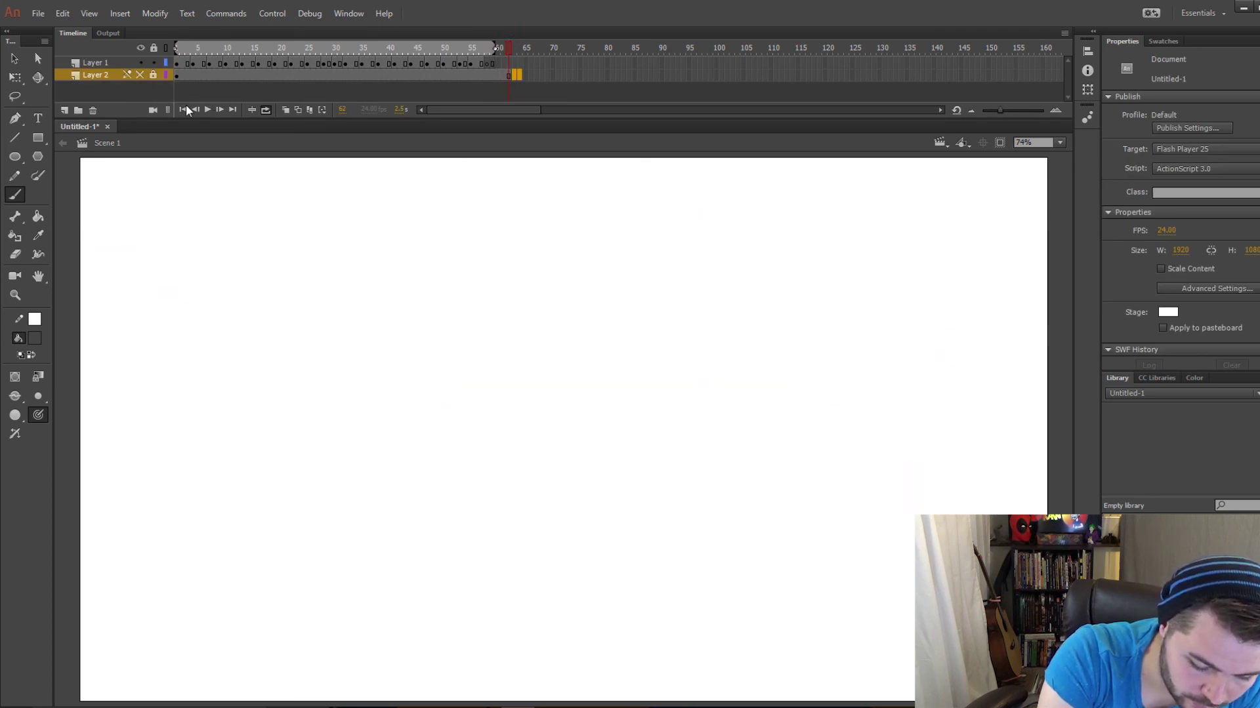